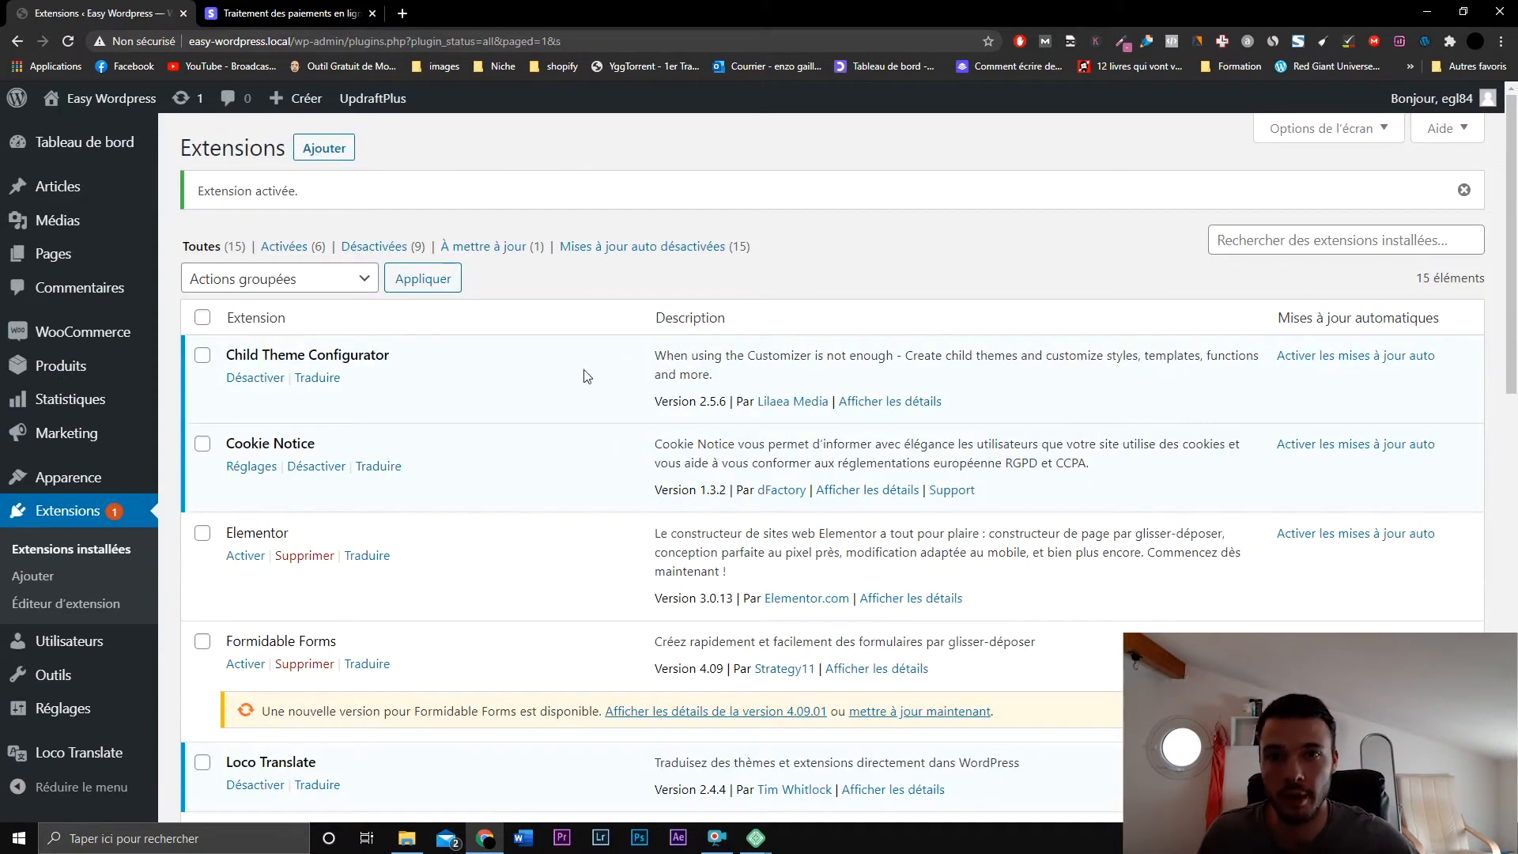
- Open the payment methods settings (Paiements) of WooCommerce
{"action": "mouse_move", "coordinate": [109, 337]}
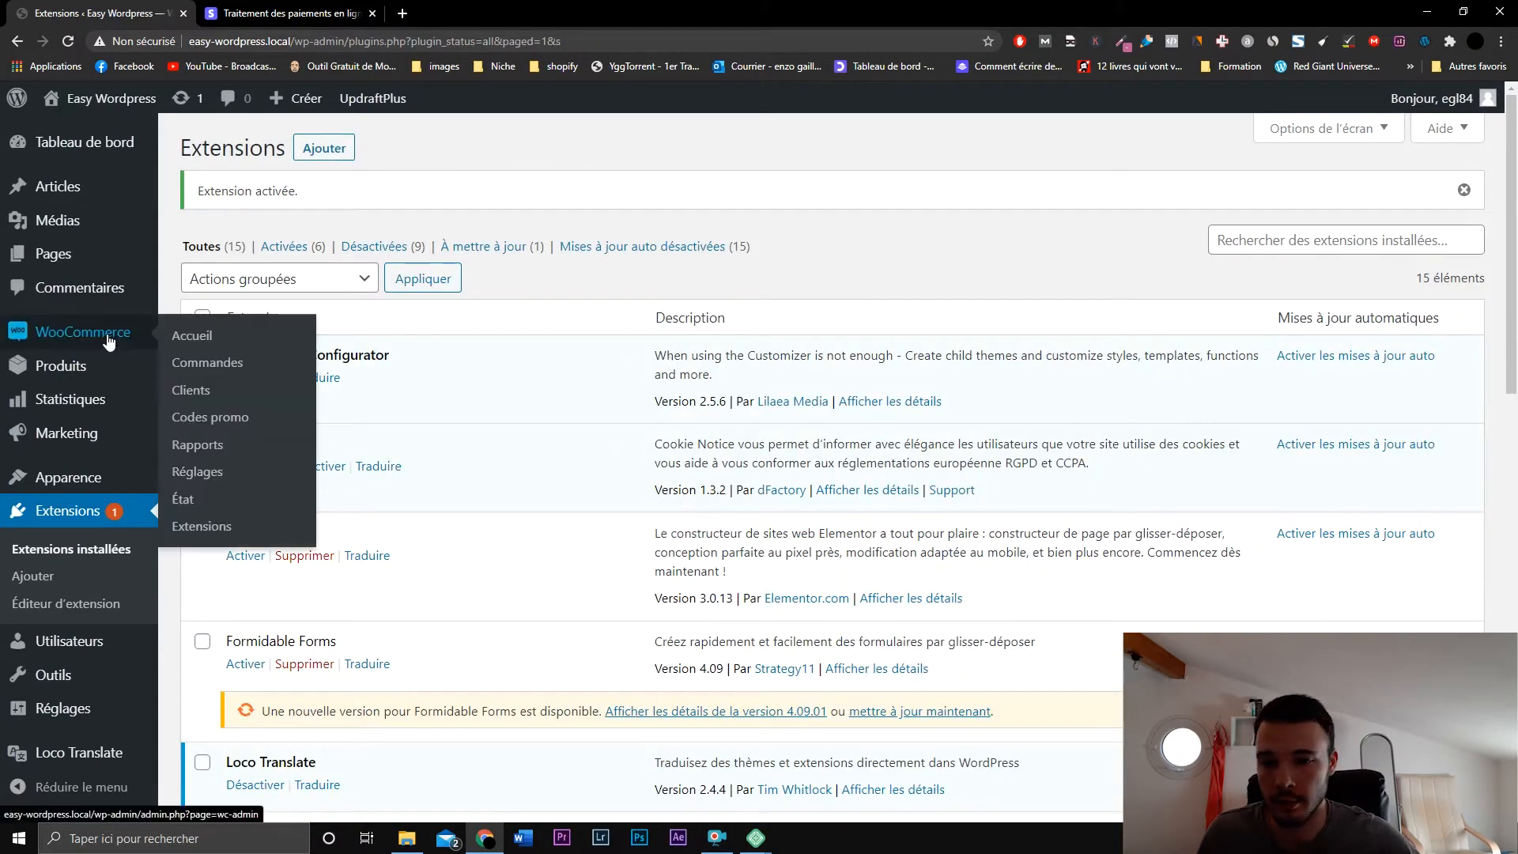
{"action": "left_click", "coordinate": [198, 471]}
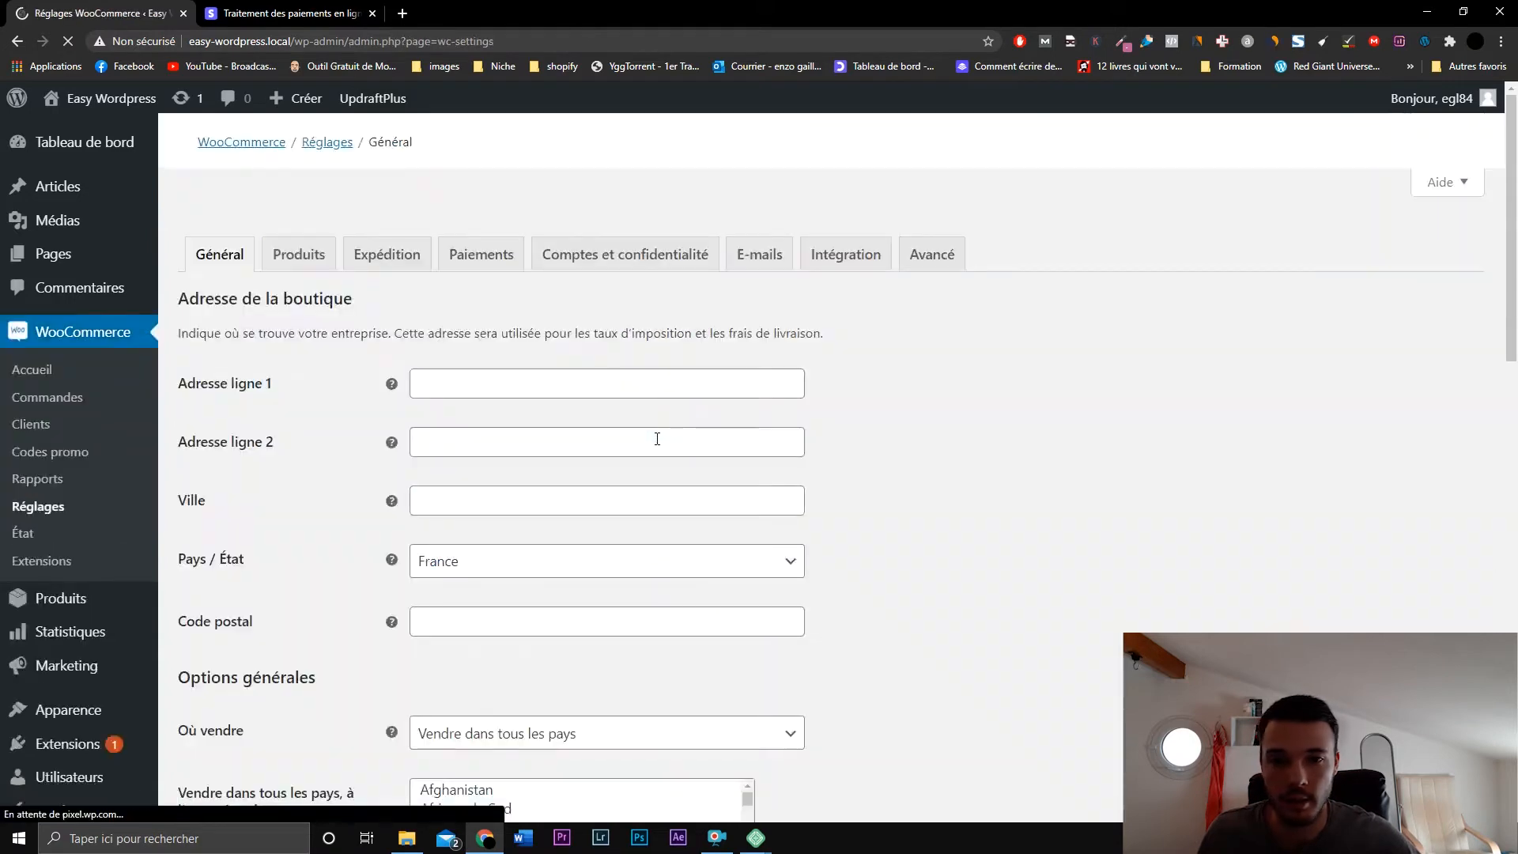
{"action": "left_click", "coordinate": [487, 431]}
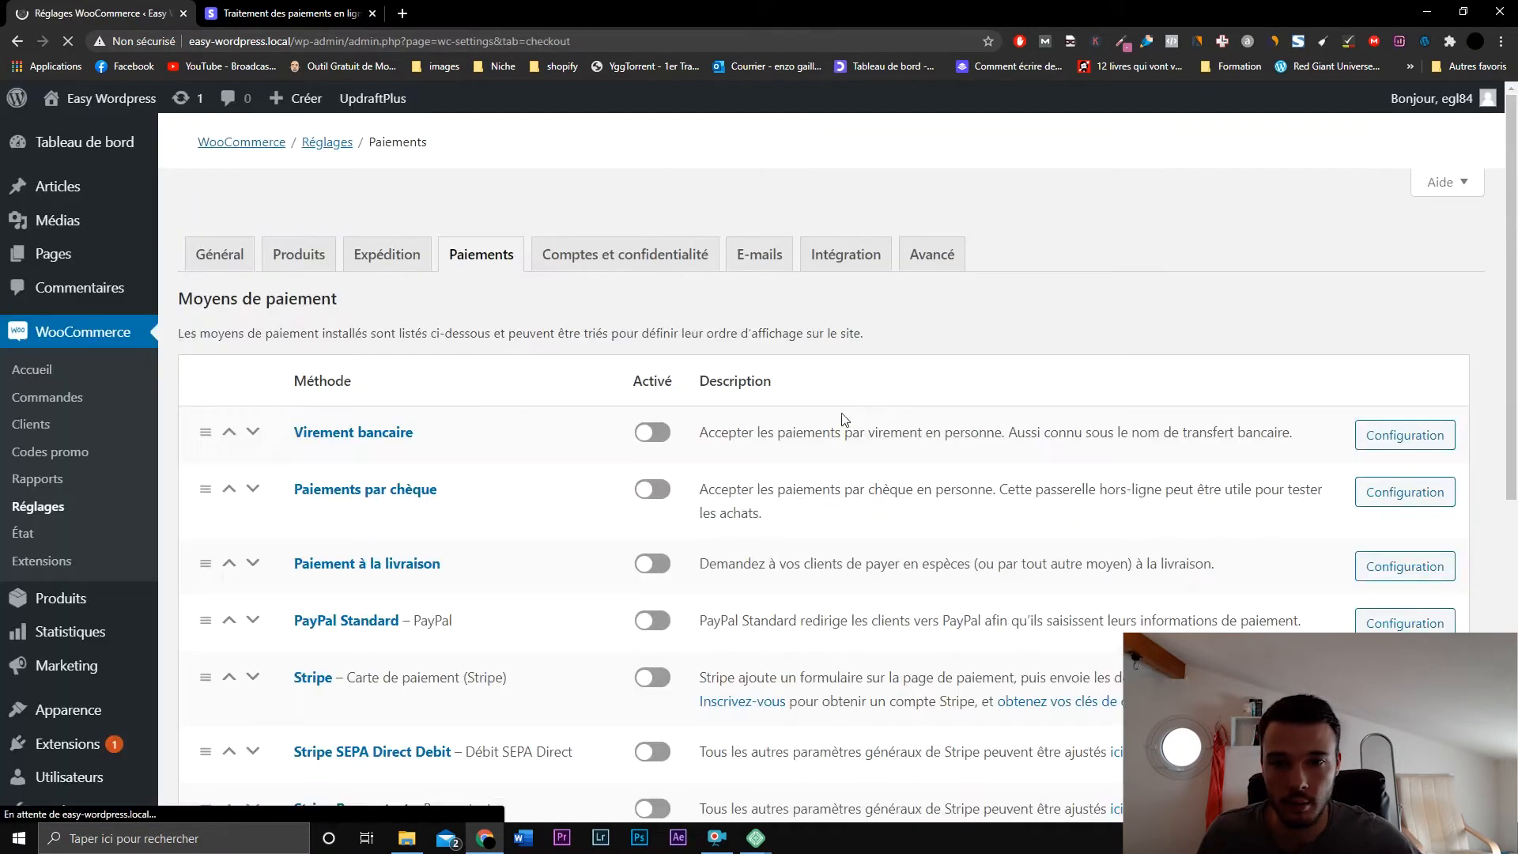
- Enable the Stripe card payment method (Carte de paiement) in the list of payment methods
{"action": "scroll", "coordinate": [901, 386], "scroll_direction": "down", "scroll_amount": 5}
{"action": "scroll", "coordinate": [936, 381], "scroll_direction": "down", "scroll_amount": 4}
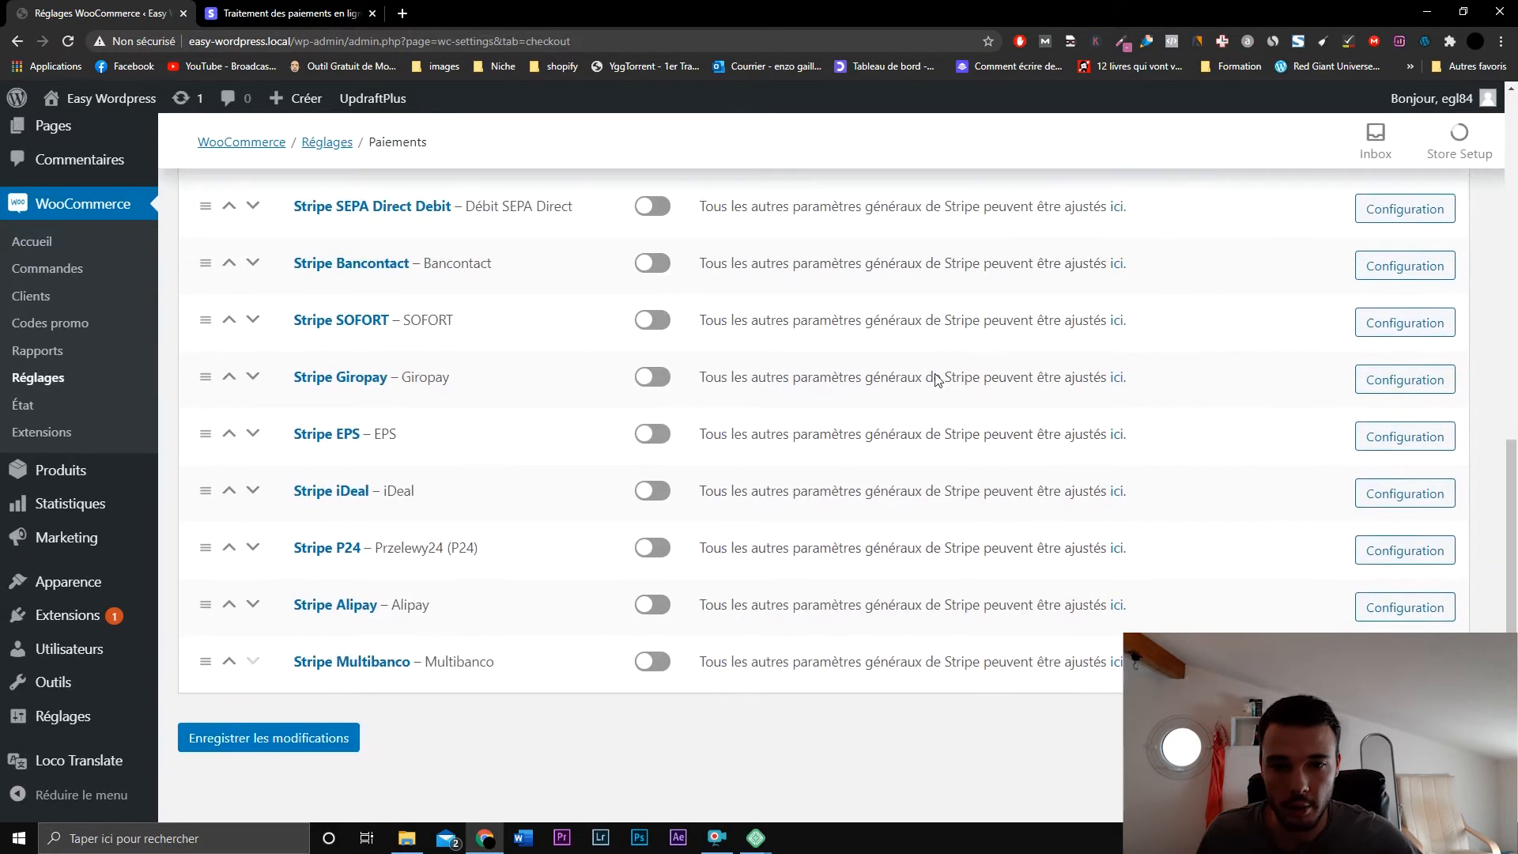
{"action": "scroll", "coordinate": [932, 376], "scroll_direction": "up", "scroll_amount": 1}
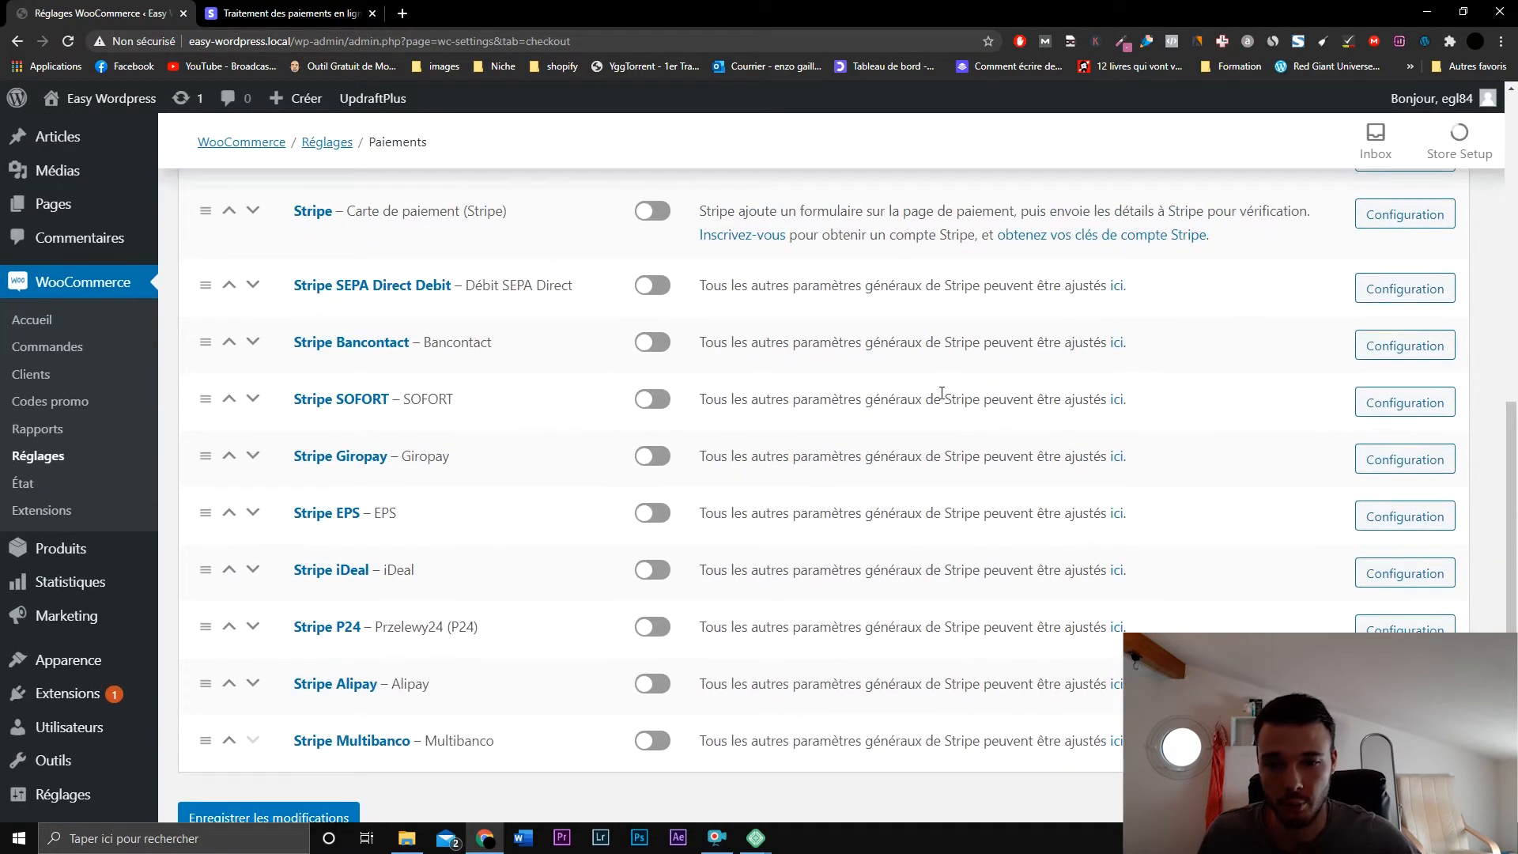
{"action": "scroll", "coordinate": [942, 393], "scroll_direction": "up", "scroll_amount": 2}
{"action": "scroll", "coordinate": [948, 380], "scroll_direction": "down", "scroll_amount": 2}
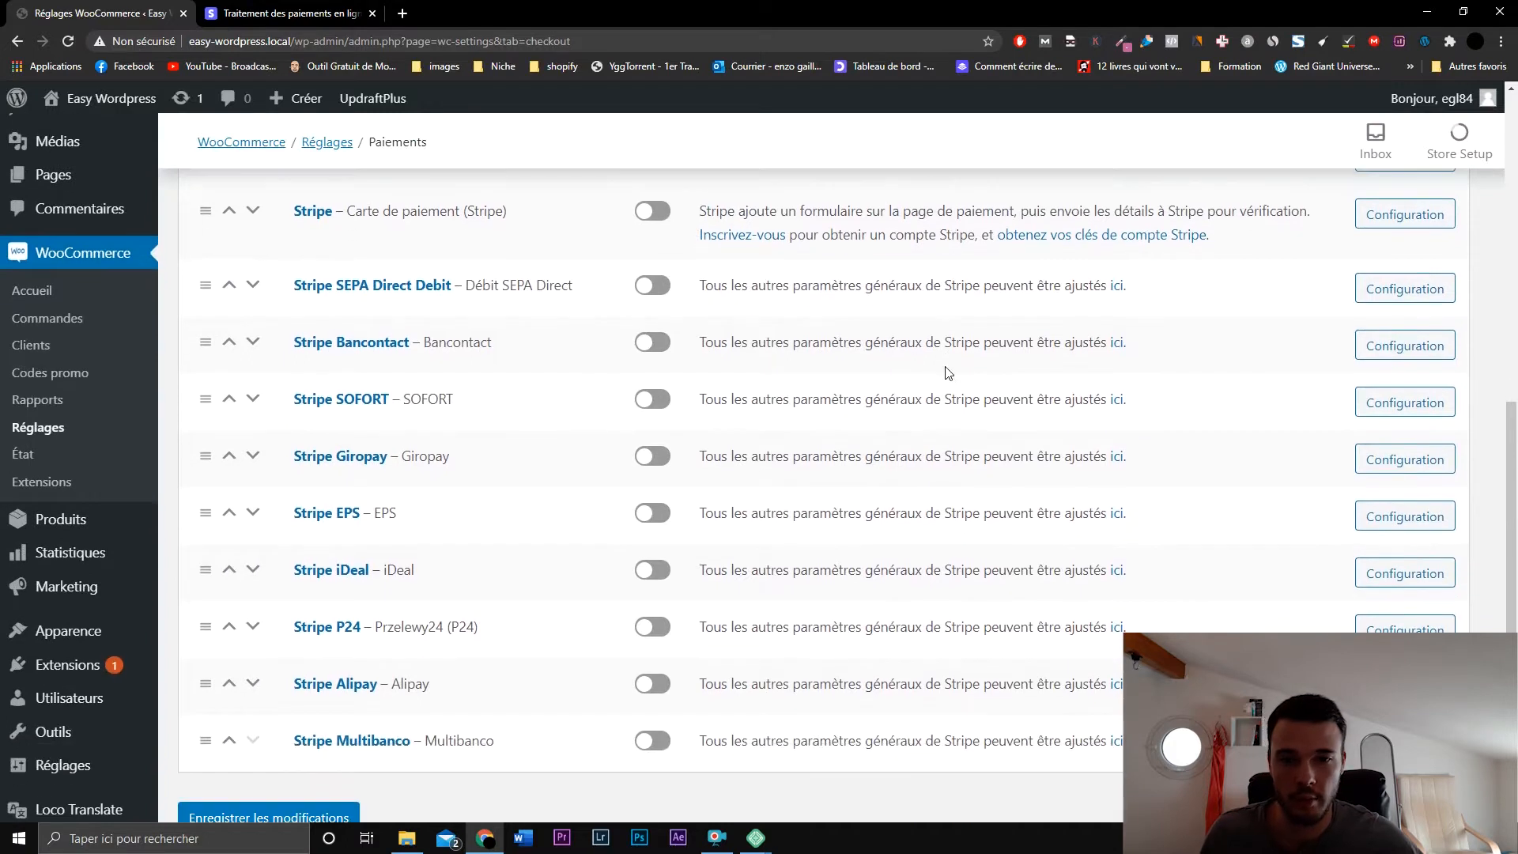
{"action": "scroll", "coordinate": [948, 373], "scroll_direction": "up", "scroll_amount": 1}
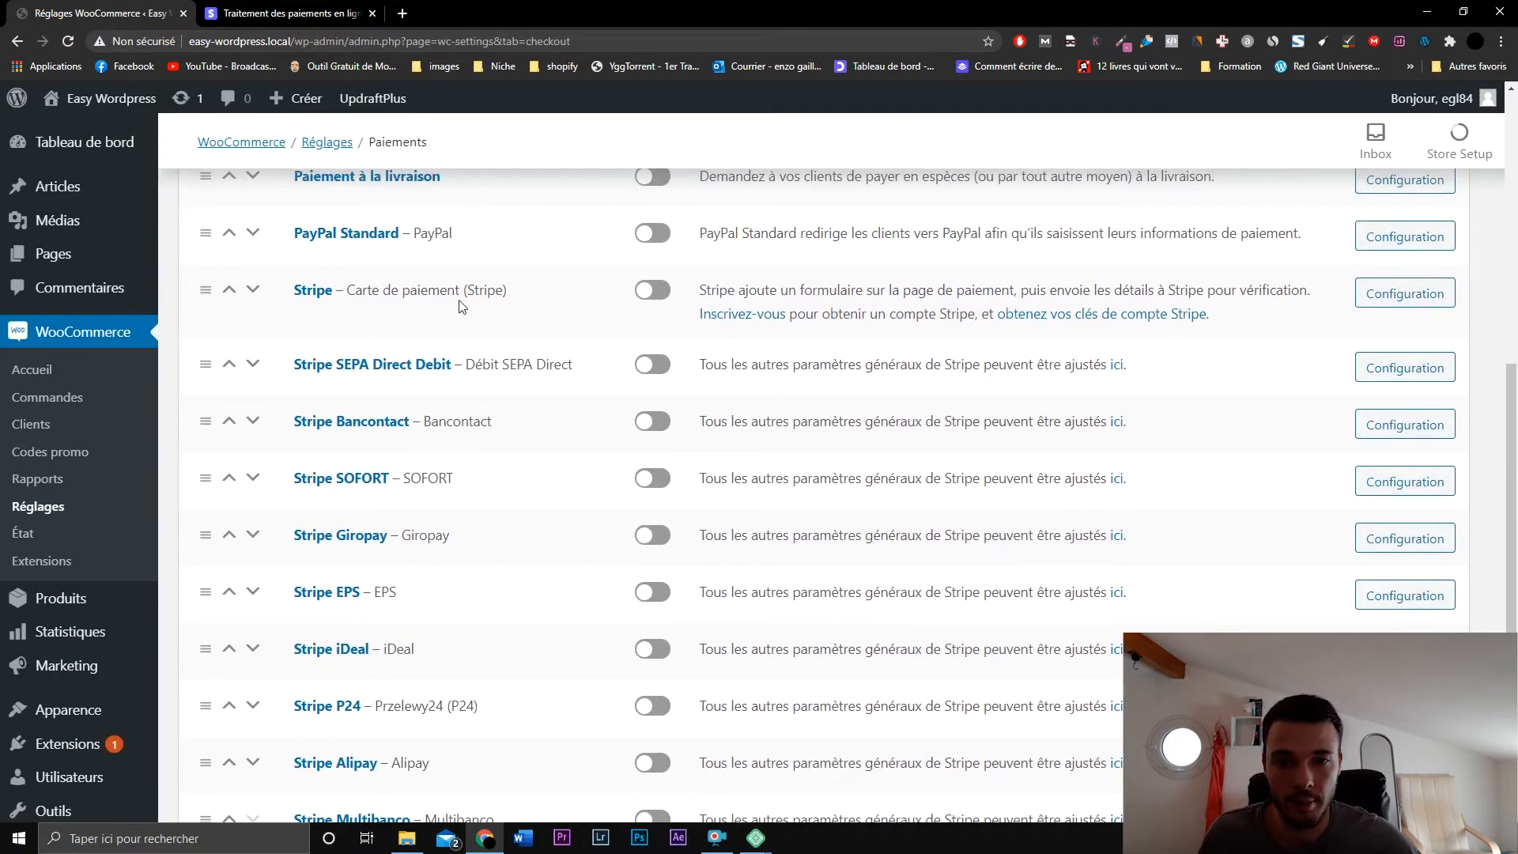
{"action": "left_click", "coordinate": [650, 292]}
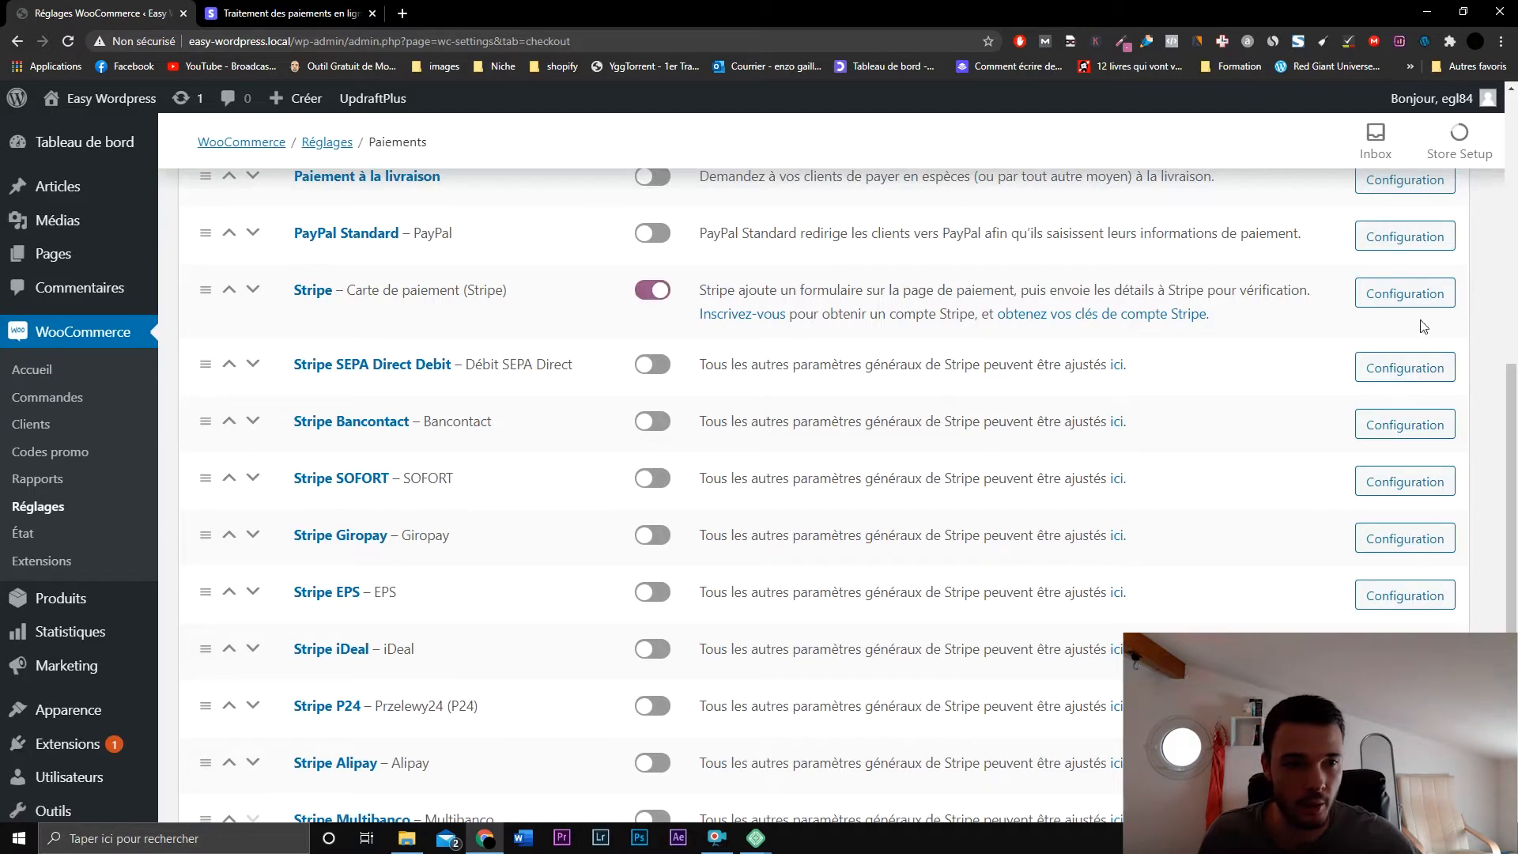
- Open the Stripe payment method's configuration and review its title, description, webhook and test key settings
{"action": "left_click", "coordinate": [1437, 304]}
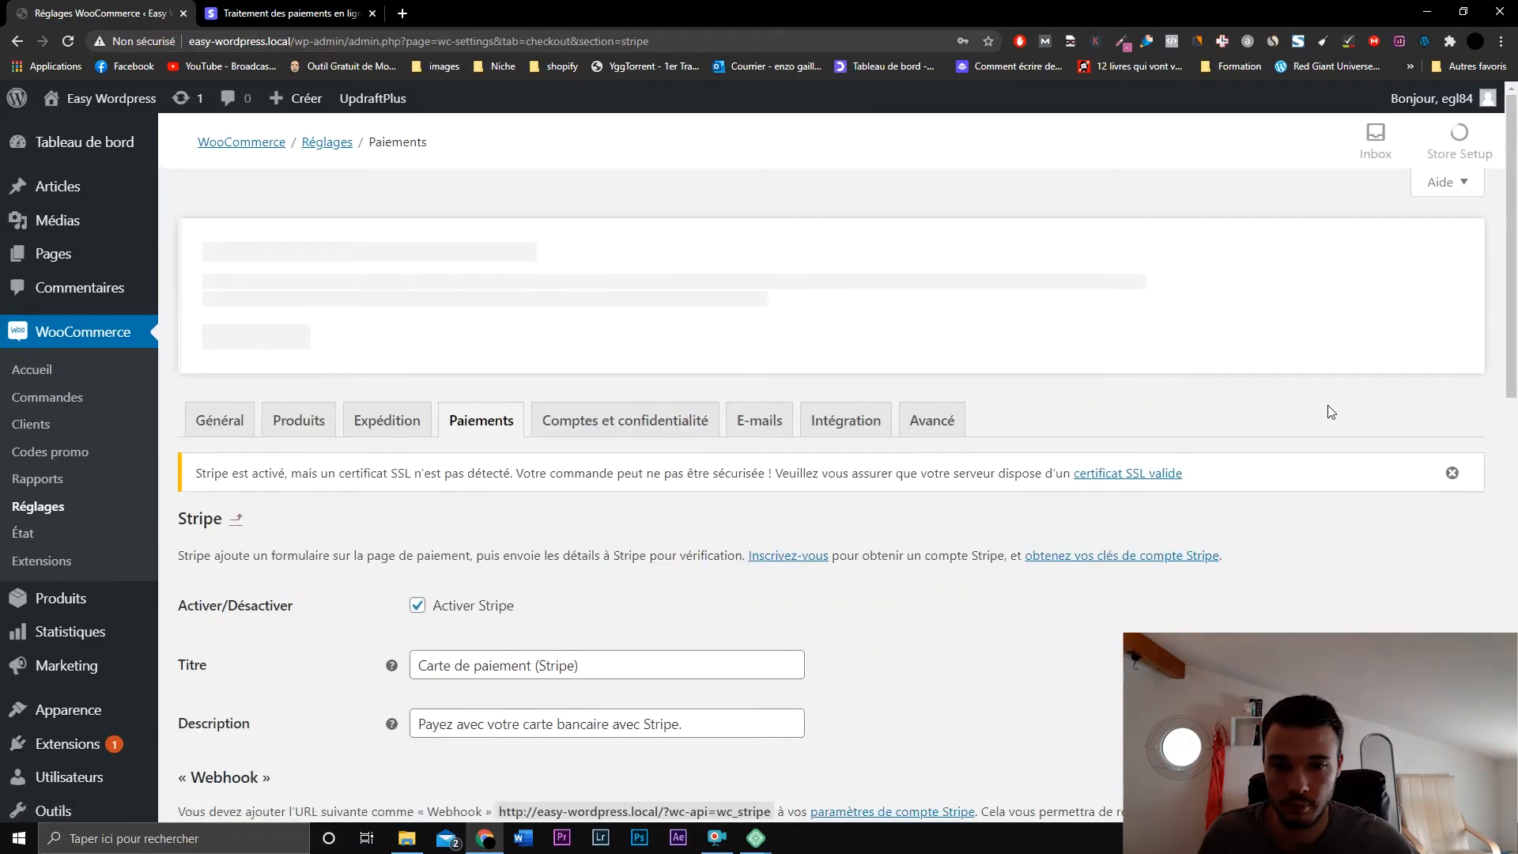
{"action": "scroll", "coordinate": [1332, 411], "scroll_direction": "down", "scroll_amount": 2}
{"action": "scroll", "coordinate": [1331, 411], "scroll_direction": "down", "scroll_amount": 1}
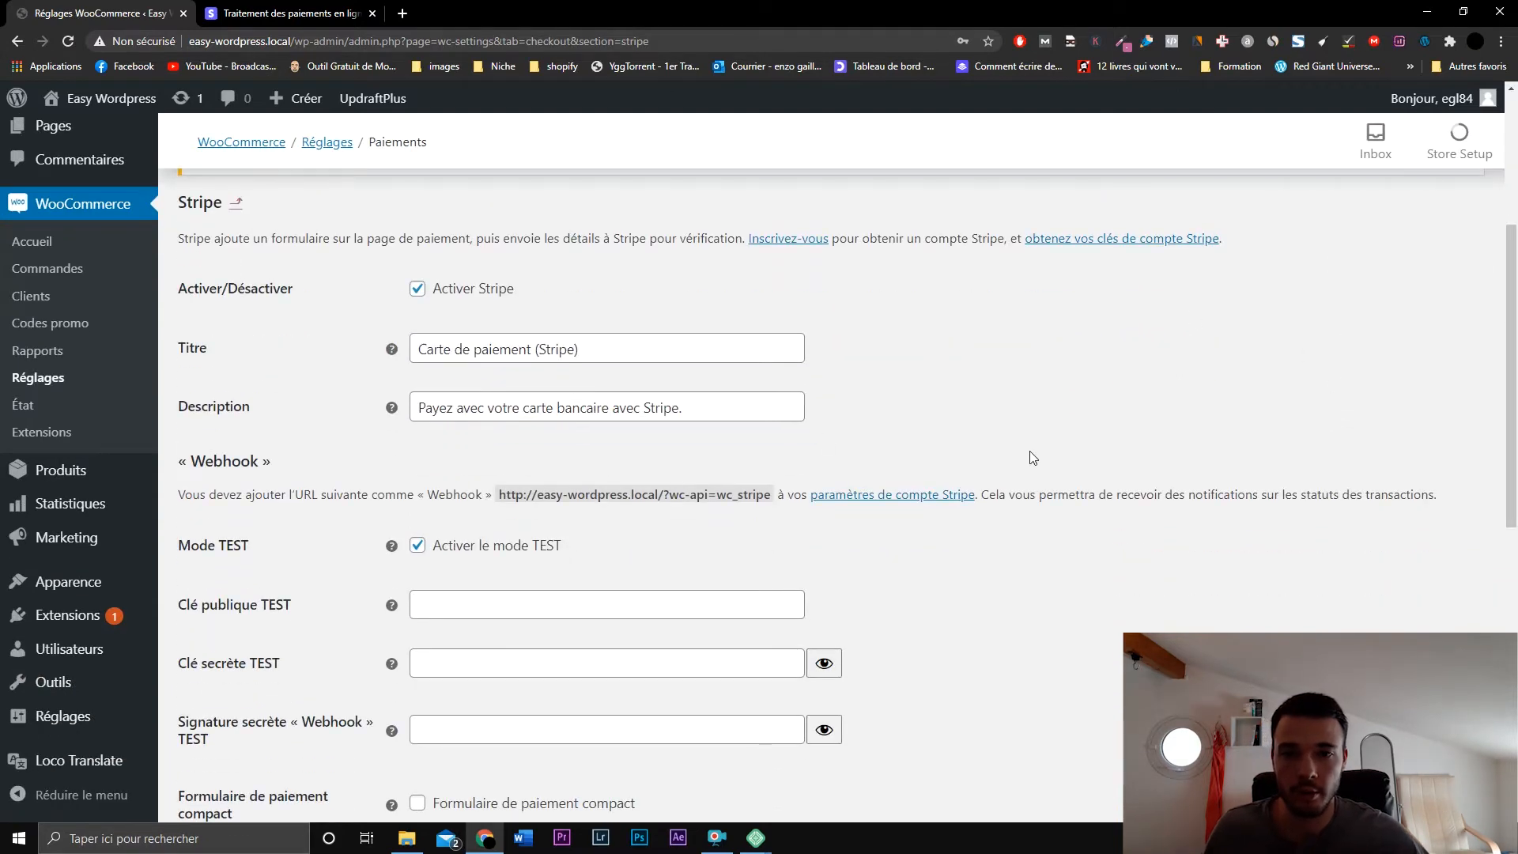
{"action": "scroll", "coordinate": [1033, 458], "scroll_direction": "up", "scroll_amount": 2}
{"action": "scroll", "coordinate": [1033, 458], "scroll_direction": "down", "scroll_amount": 3}
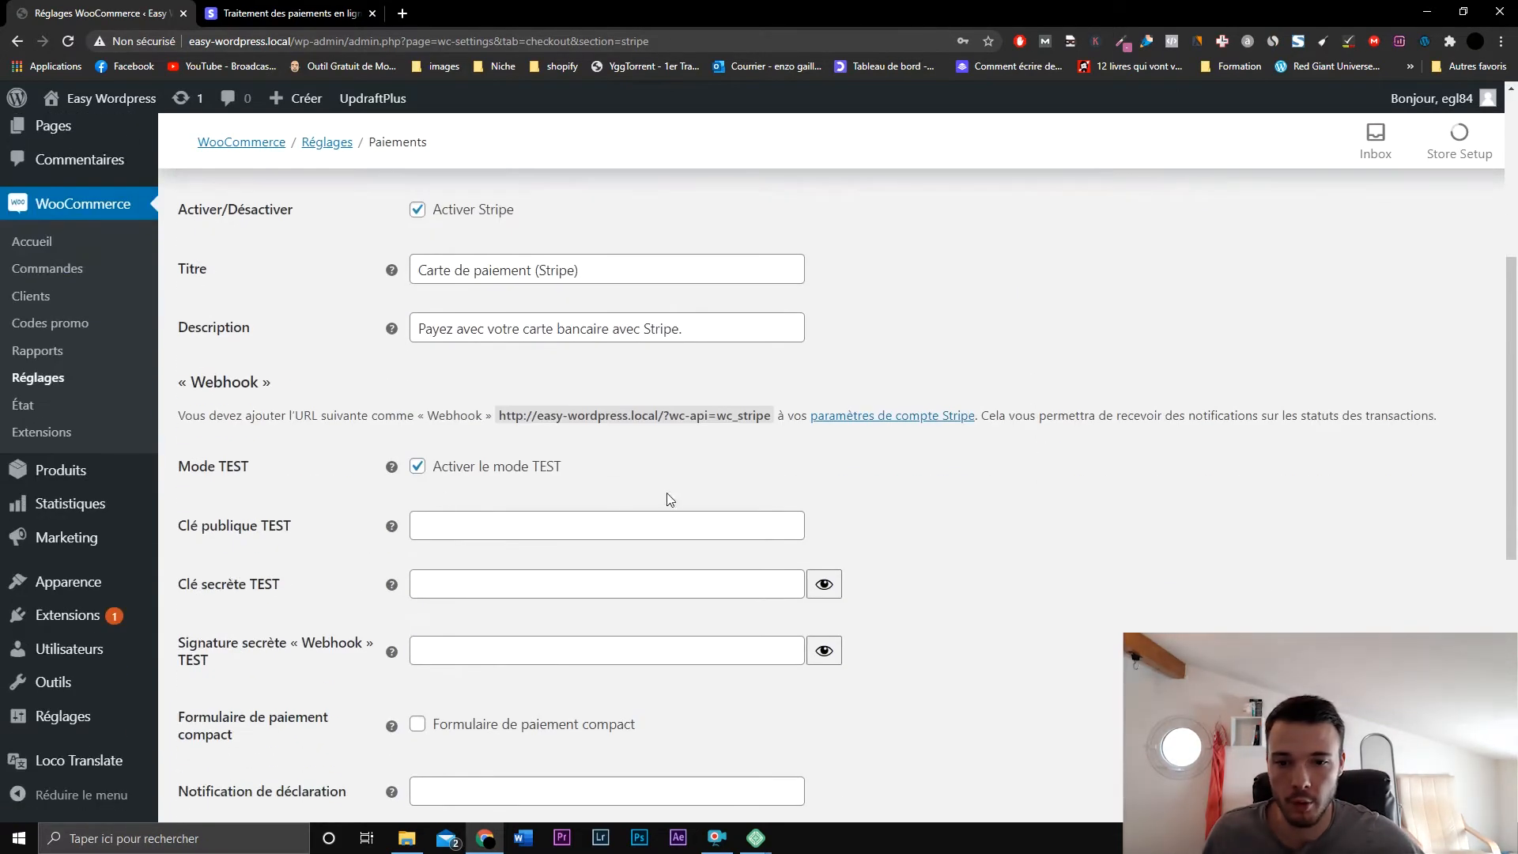
{"action": "scroll", "coordinate": [991, 494], "scroll_direction": "down", "scroll_amount": 1}
{"action": "scroll", "coordinate": [991, 494], "scroll_direction": "down", "scroll_amount": 2}
{"action": "scroll", "coordinate": [990, 497], "scroll_direction": "up", "scroll_amount": 4}
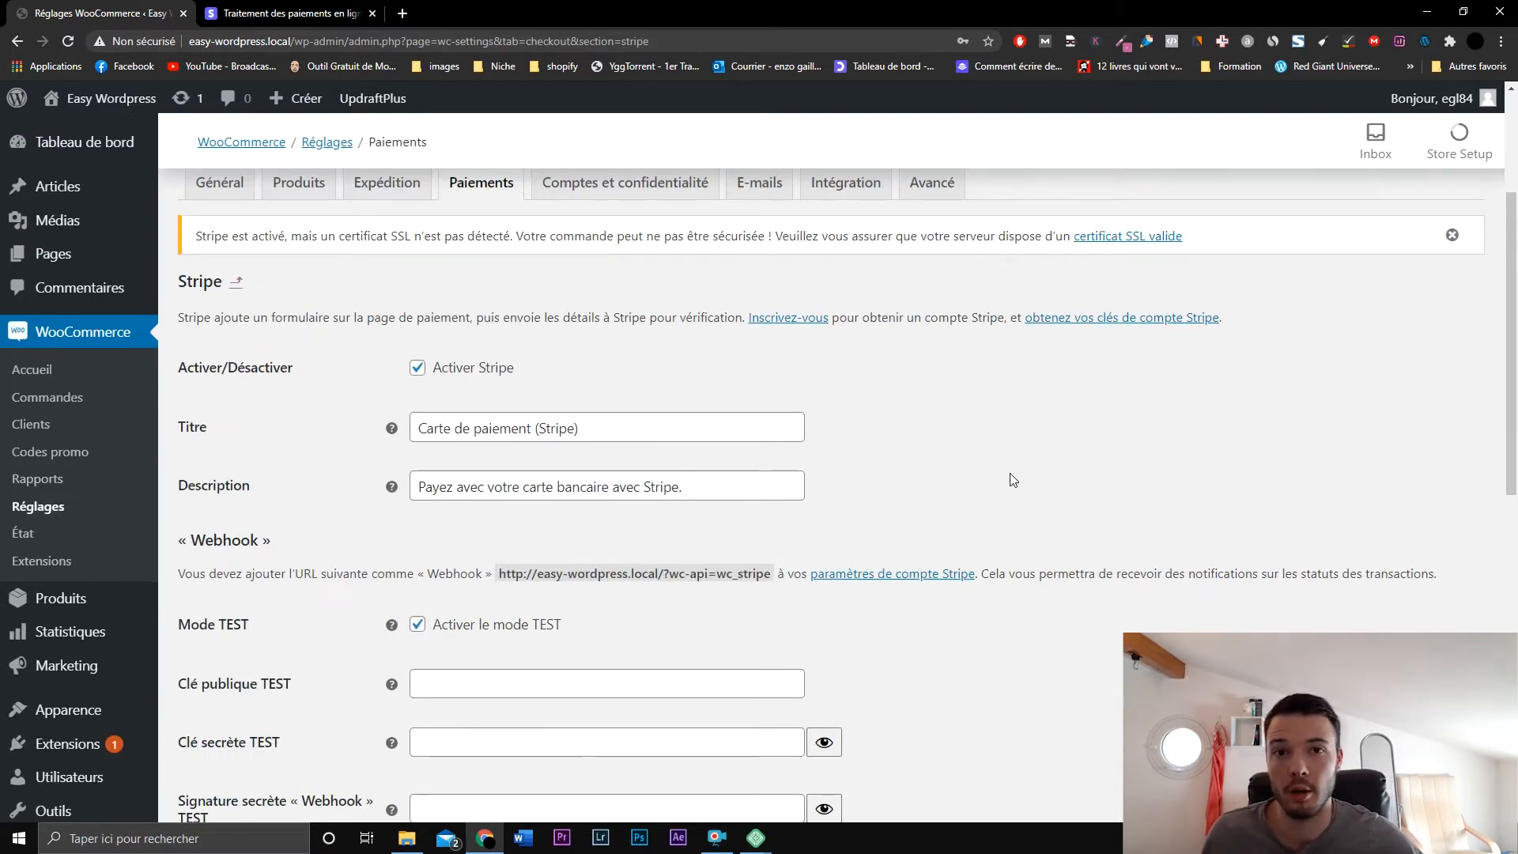
- Switch to the Stripe website, open its account registration page and load the Stripe account dashboard
{"action": "left_click", "coordinate": [264, 11]}
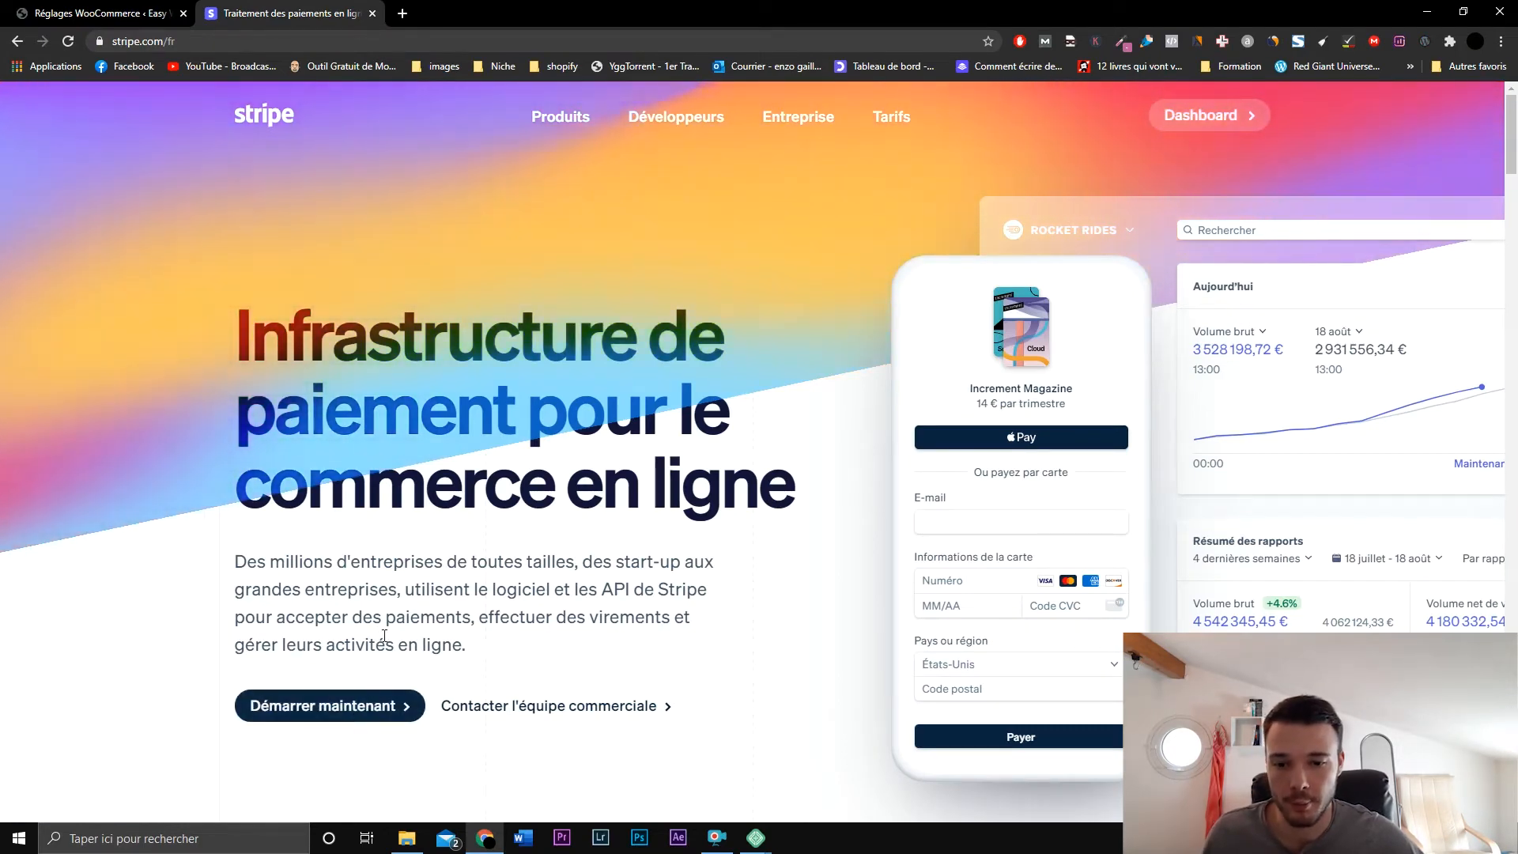
{"action": "left_click", "coordinate": [396, 704]}
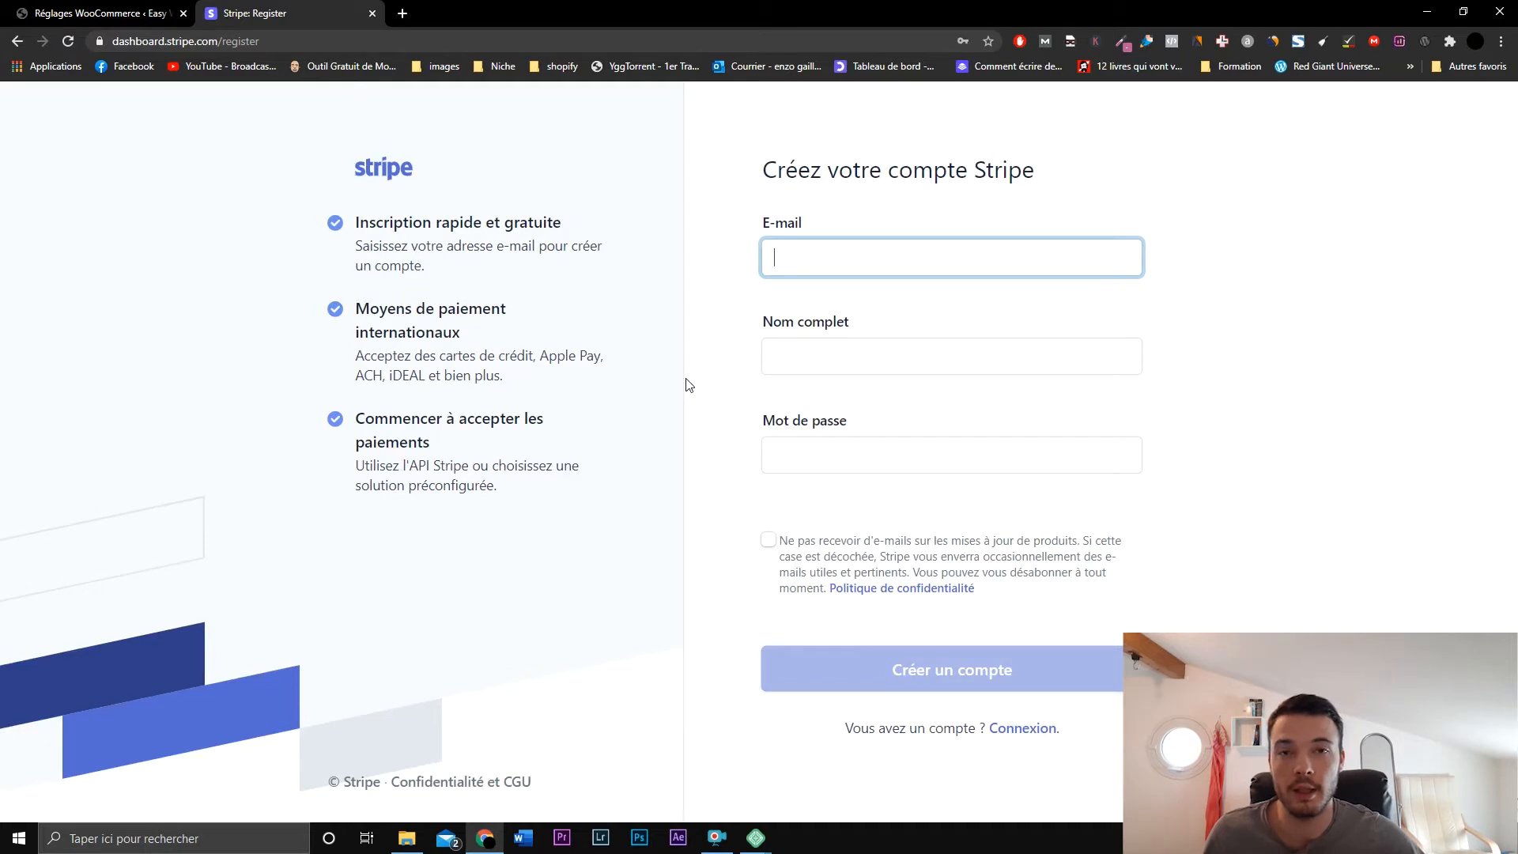
{"action": "left_click", "coordinate": [392, 44]}
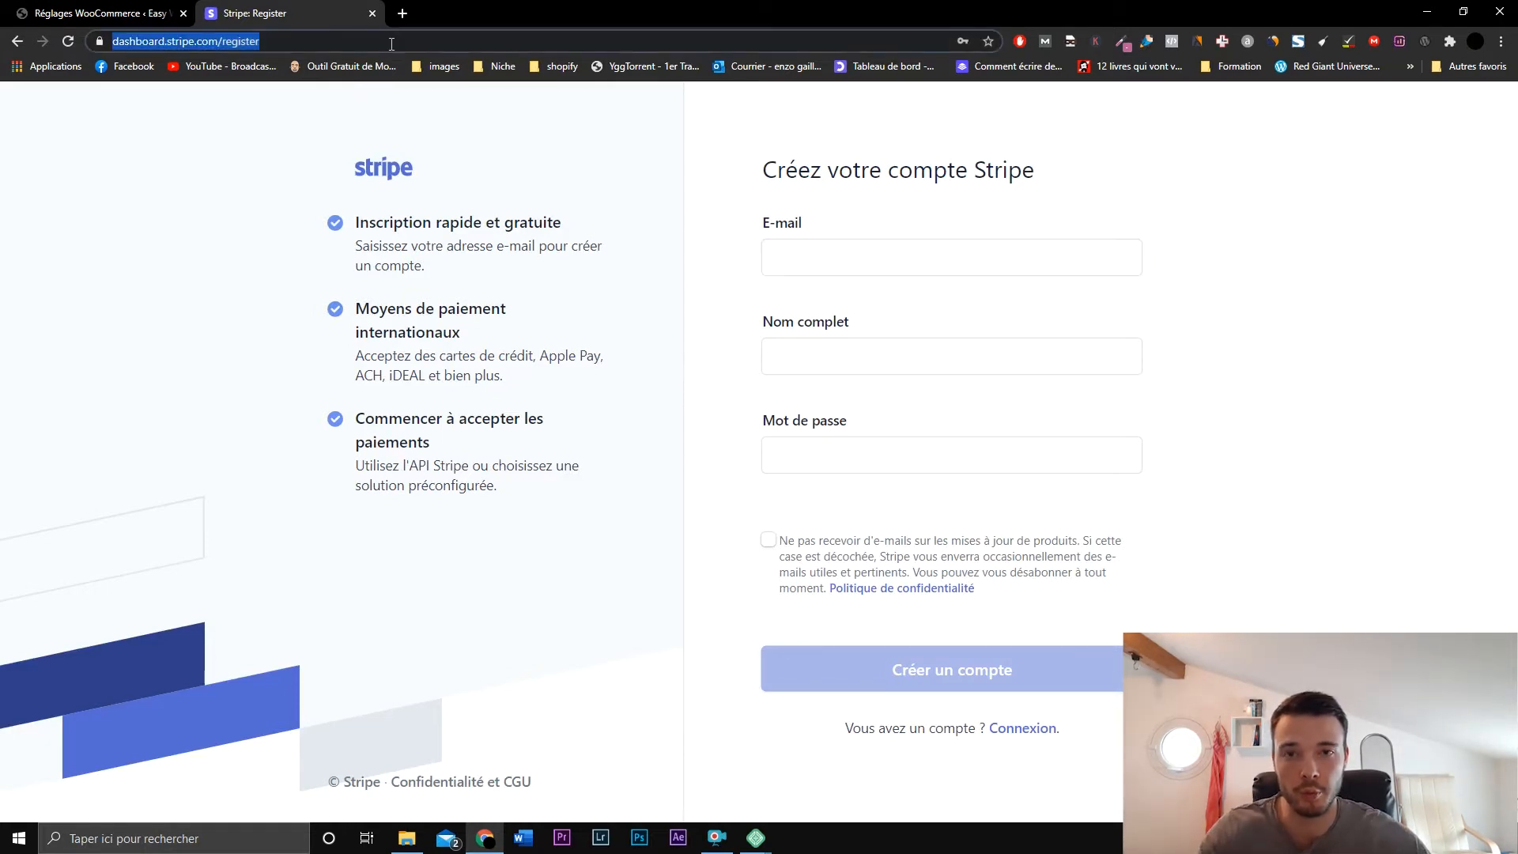
{"action": "key", "text": "ctrl+v"}
{"action": "key", "text": "Return"}
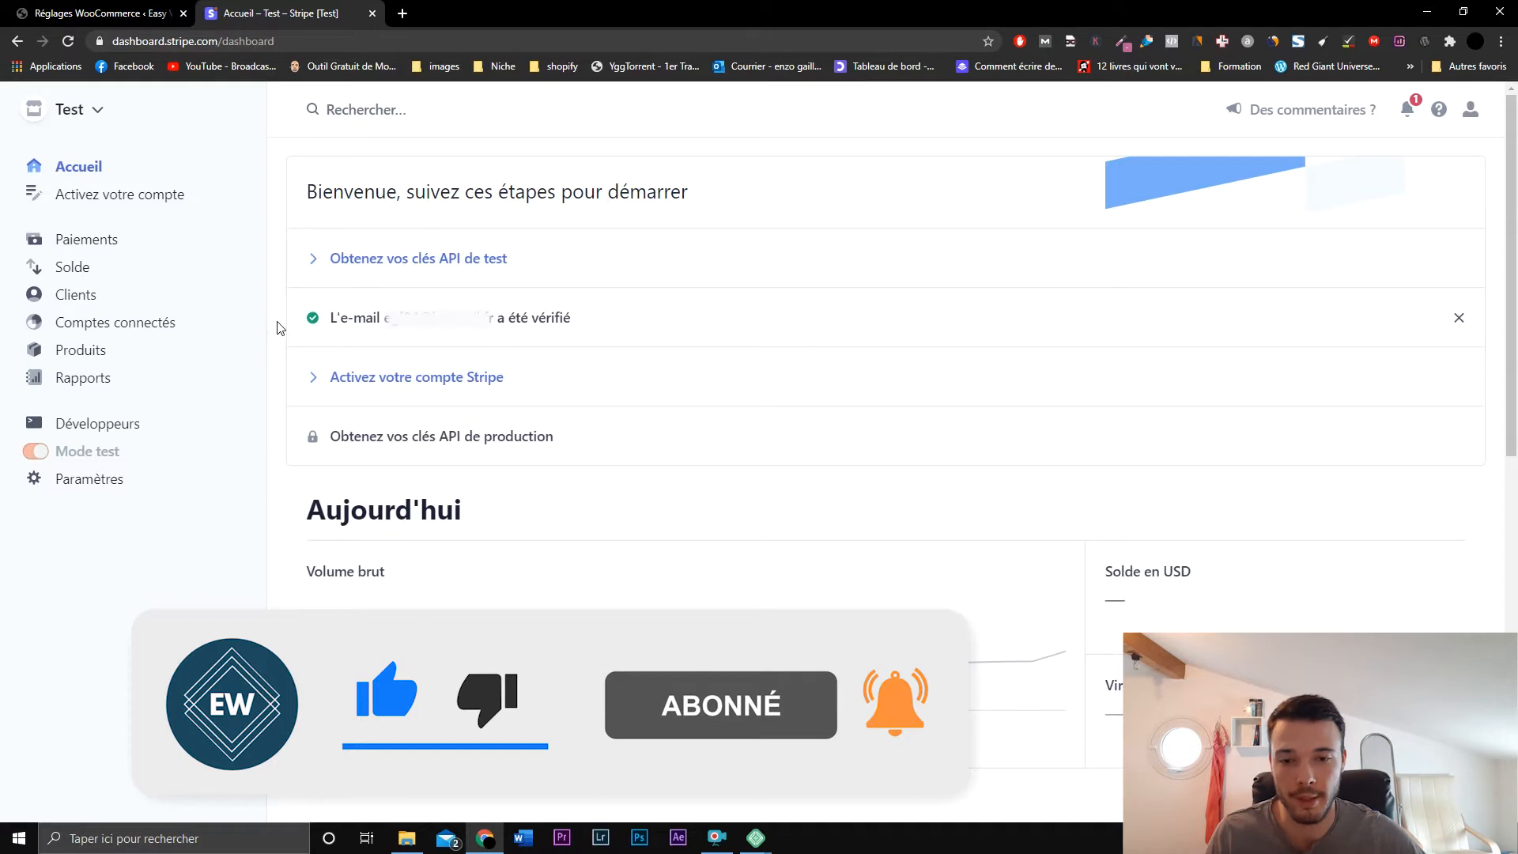
- Open the Stripe account activation form and look through the business structure section
{"action": "left_click", "coordinate": [522, 381]}
{"action": "left_click", "coordinate": [451, 432]}
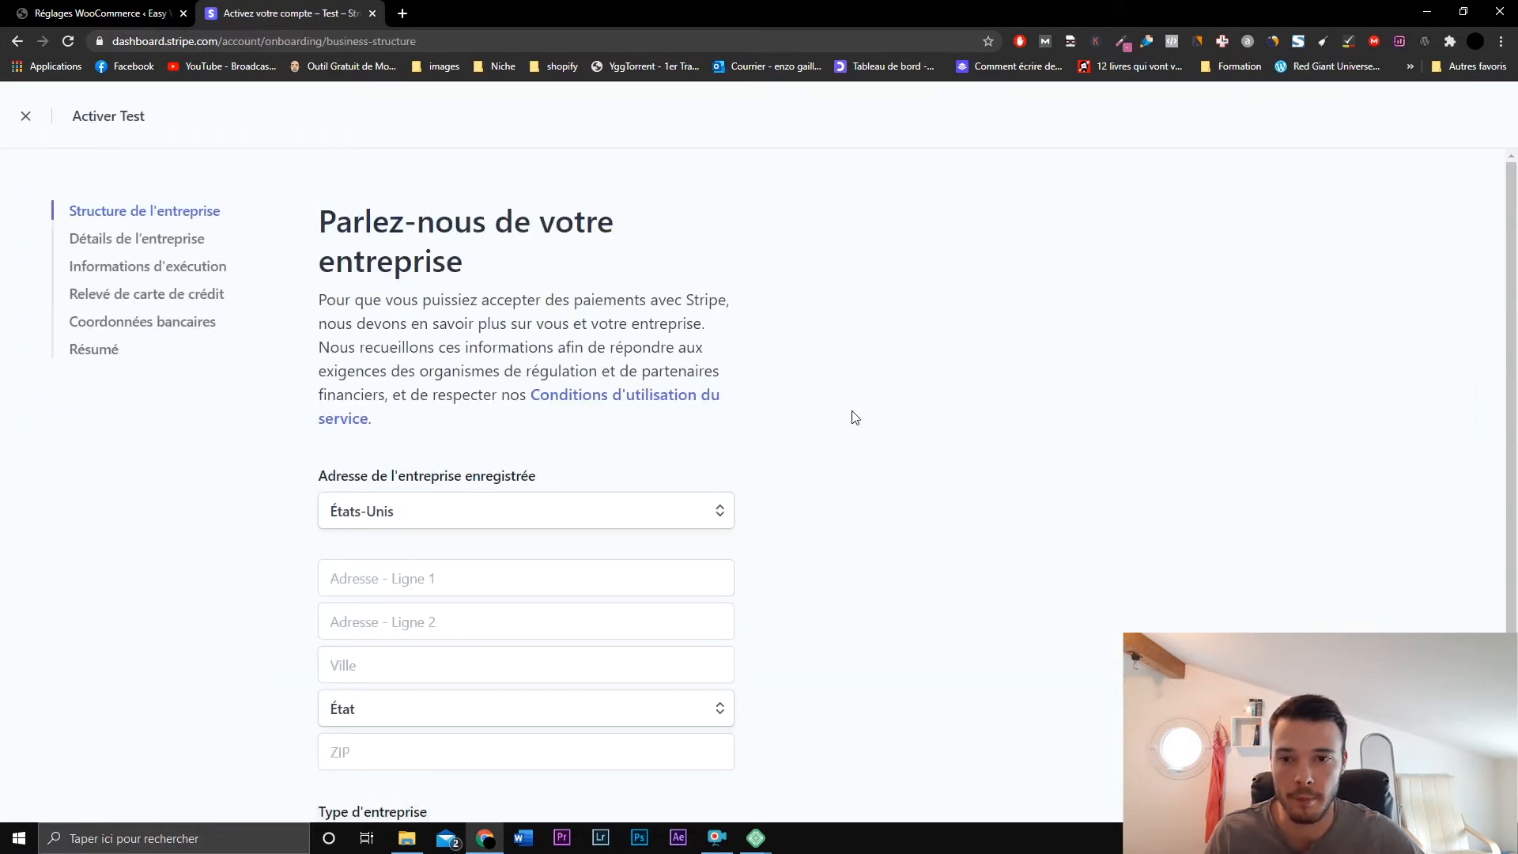
{"action": "scroll", "coordinate": [725, 389], "scroll_direction": "down", "scroll_amount": 2}
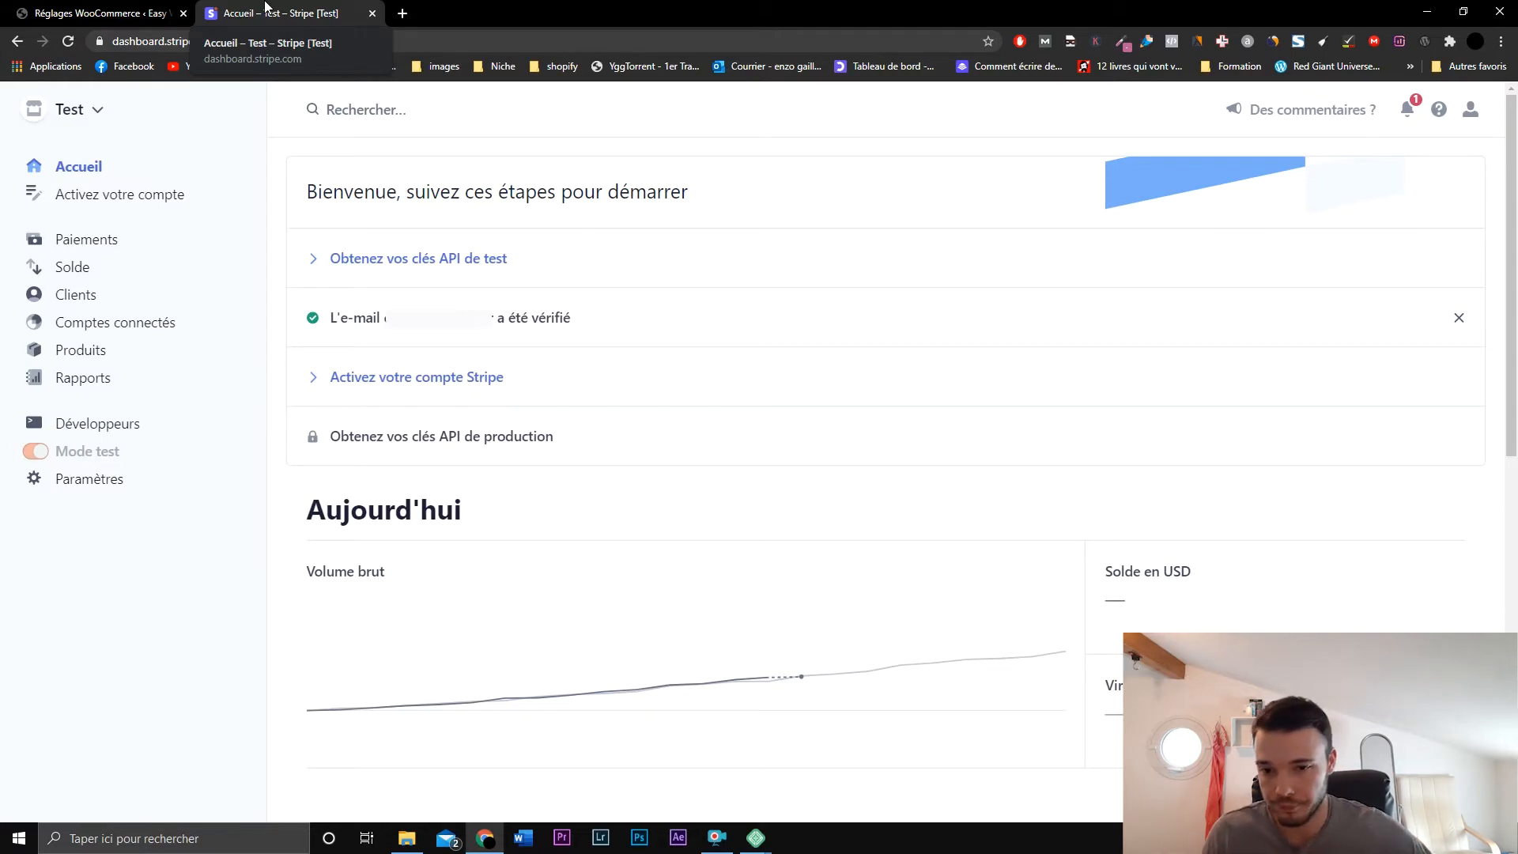
- Copy the public test API key from the Stripe dashboard and paste it as WooCommerce's Clé publique TEST
{"action": "left_click", "coordinate": [506, 265]}
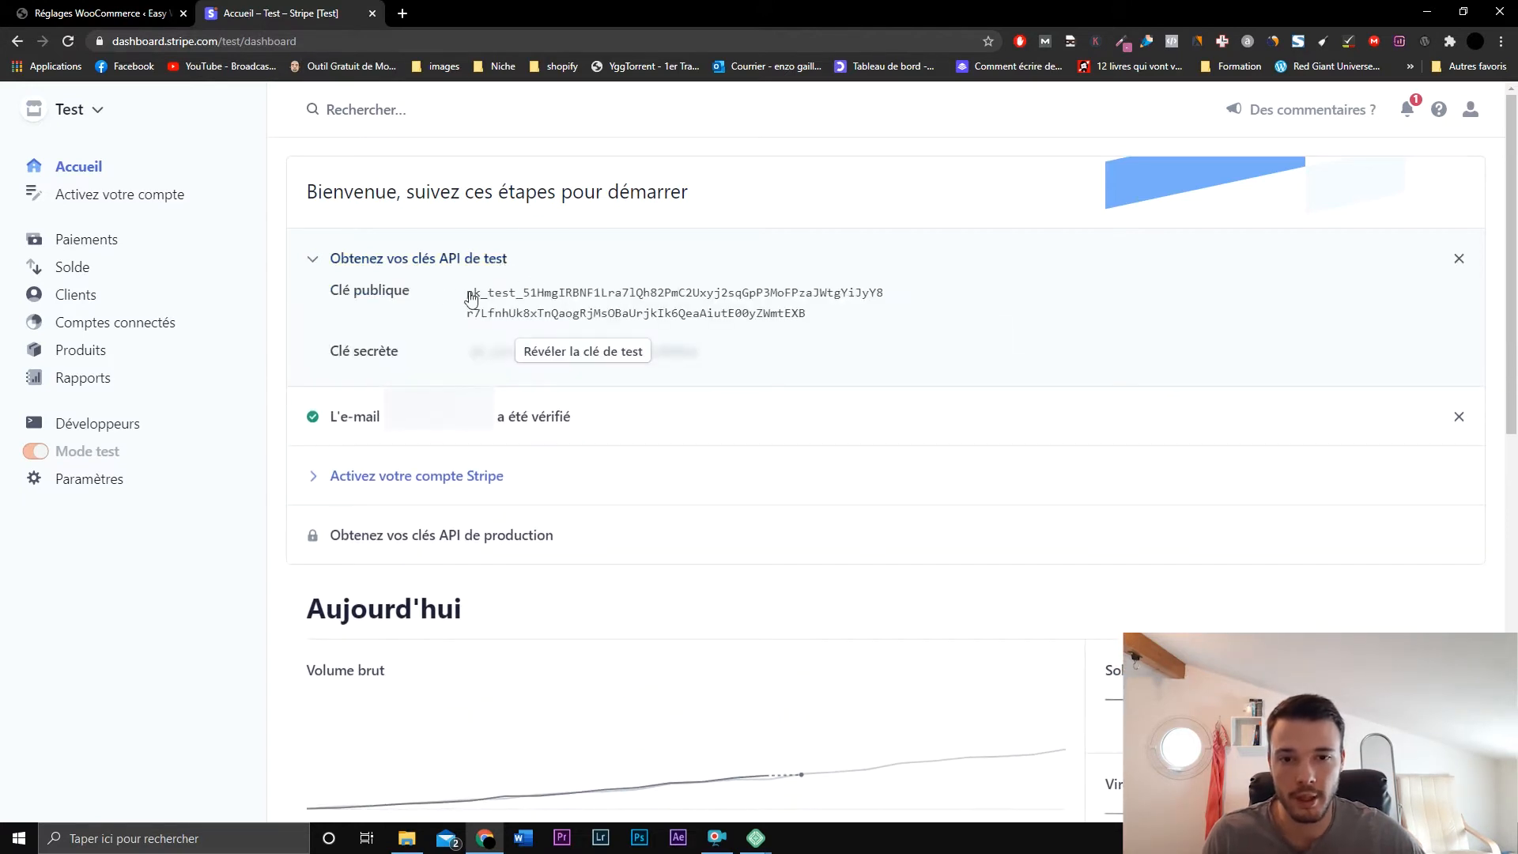
{"action": "left_click", "coordinate": [472, 299]}
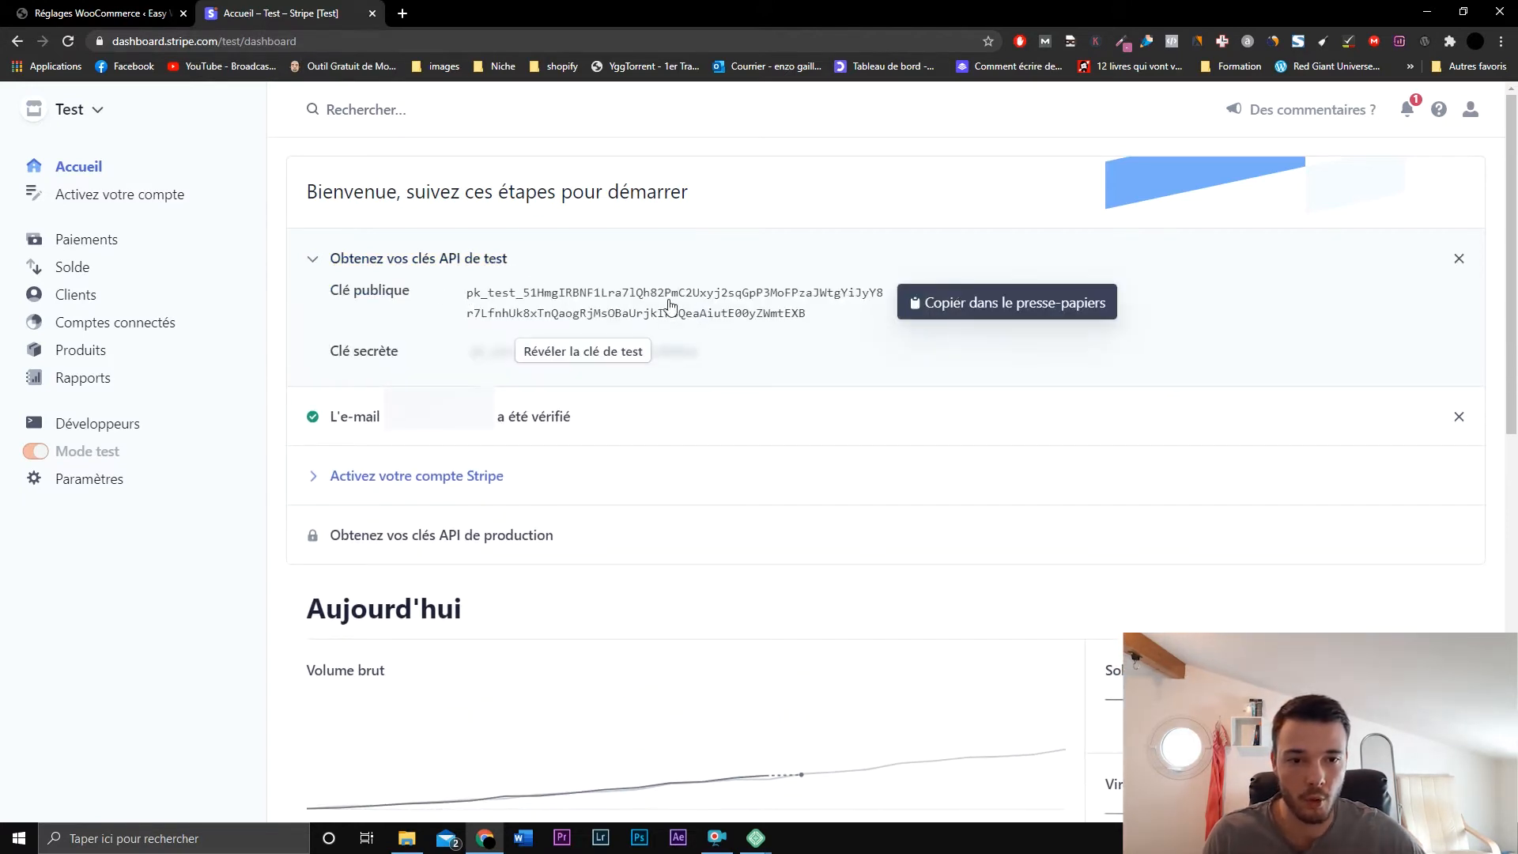
{"action": "key", "text": "ctrl+Tab"}
{"action": "scroll", "coordinate": [621, 405], "scroll_direction": "down", "scroll_amount": 1}
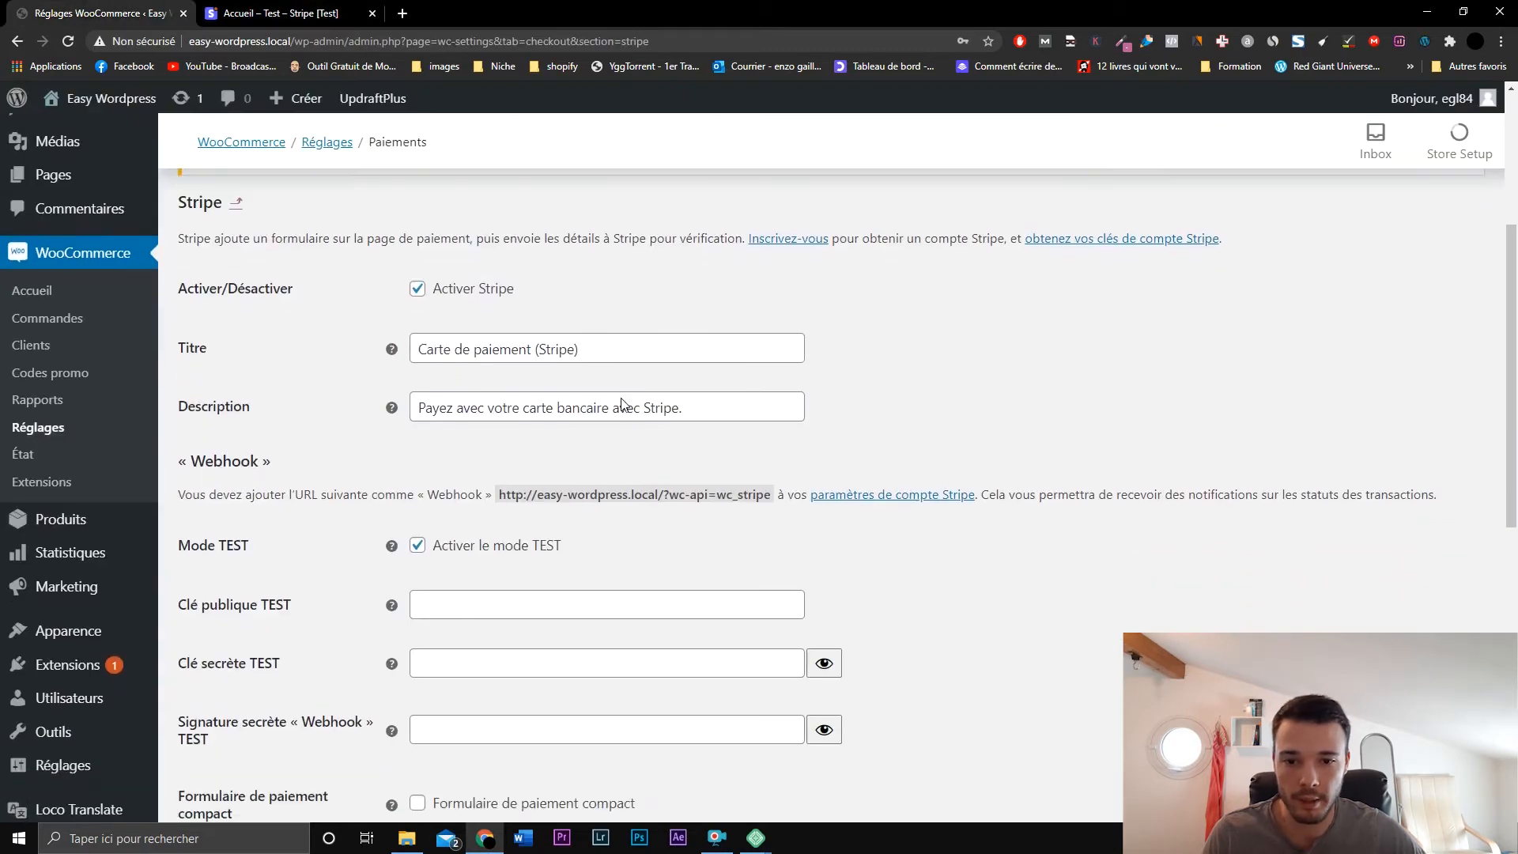
{"action": "scroll", "coordinate": [621, 405], "scroll_direction": "down", "scroll_amount": 1}
{"action": "left_click", "coordinate": [472, 526]}
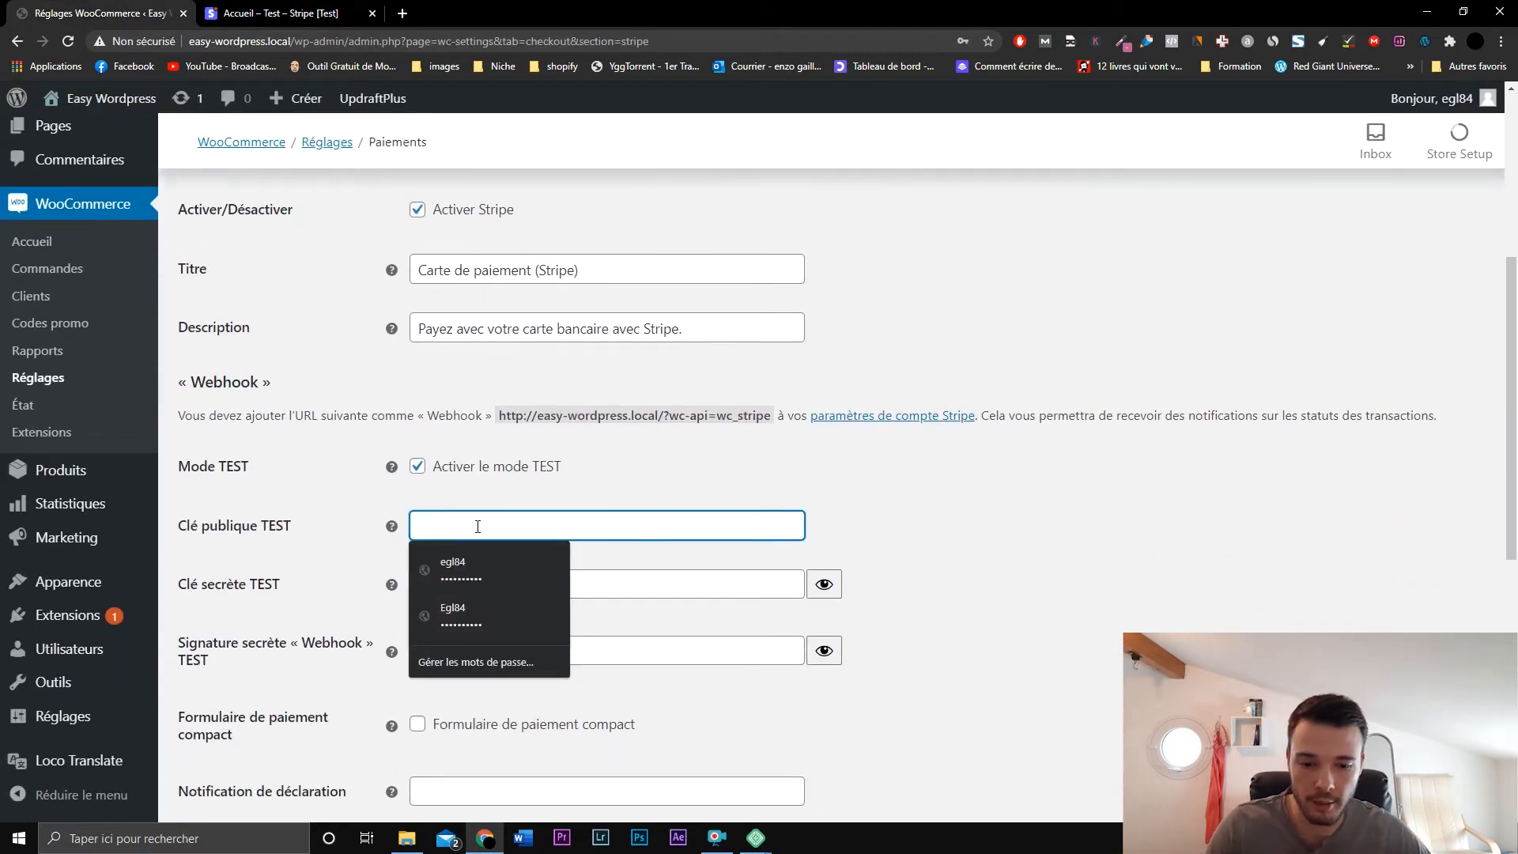
{"action": "key", "text": "ctrl+v"}
{"action": "left_click", "coordinate": [1116, 563]}
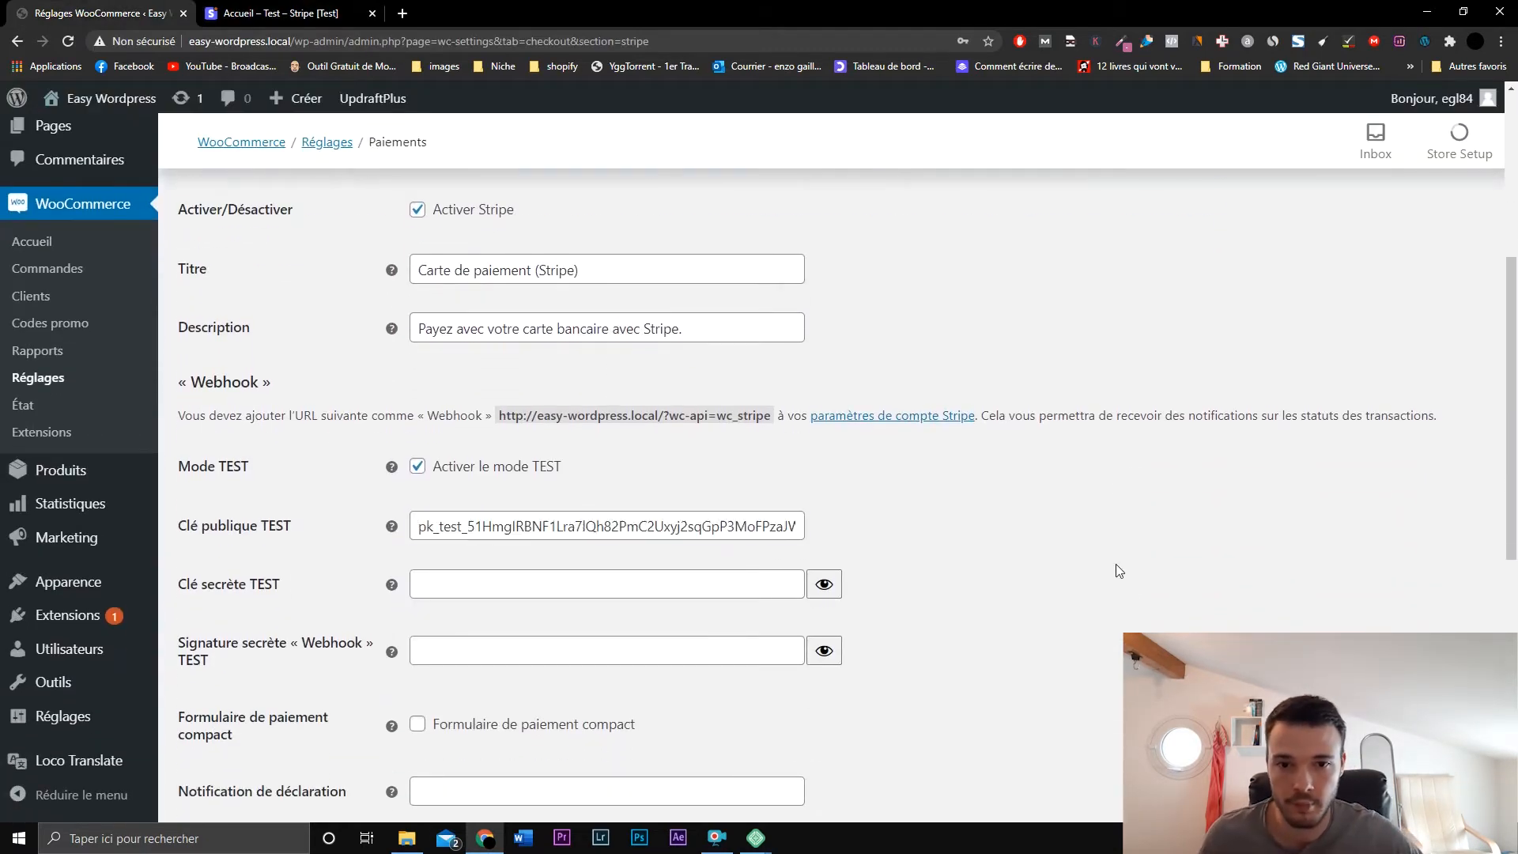
- Reveal and copy the secret test API key in Stripe and paste it as WooCommerce's Clé secrète TEST
{"action": "scroll", "coordinate": [1116, 563], "scroll_direction": "down", "scroll_amount": 3}
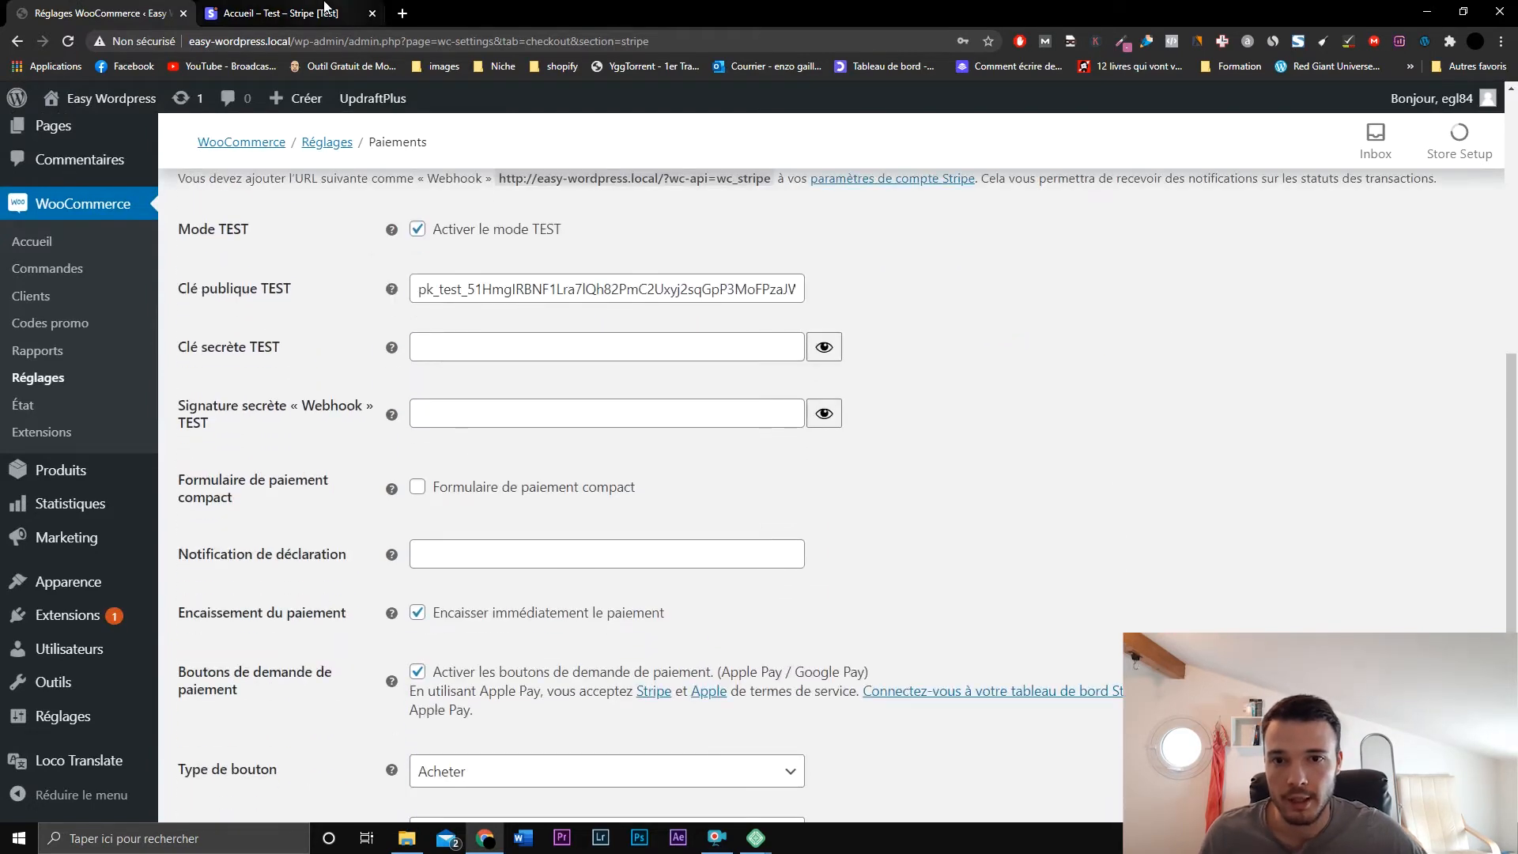
{"action": "left_click", "coordinate": [281, 12]}
{"action": "left_click", "coordinate": [616, 353]}
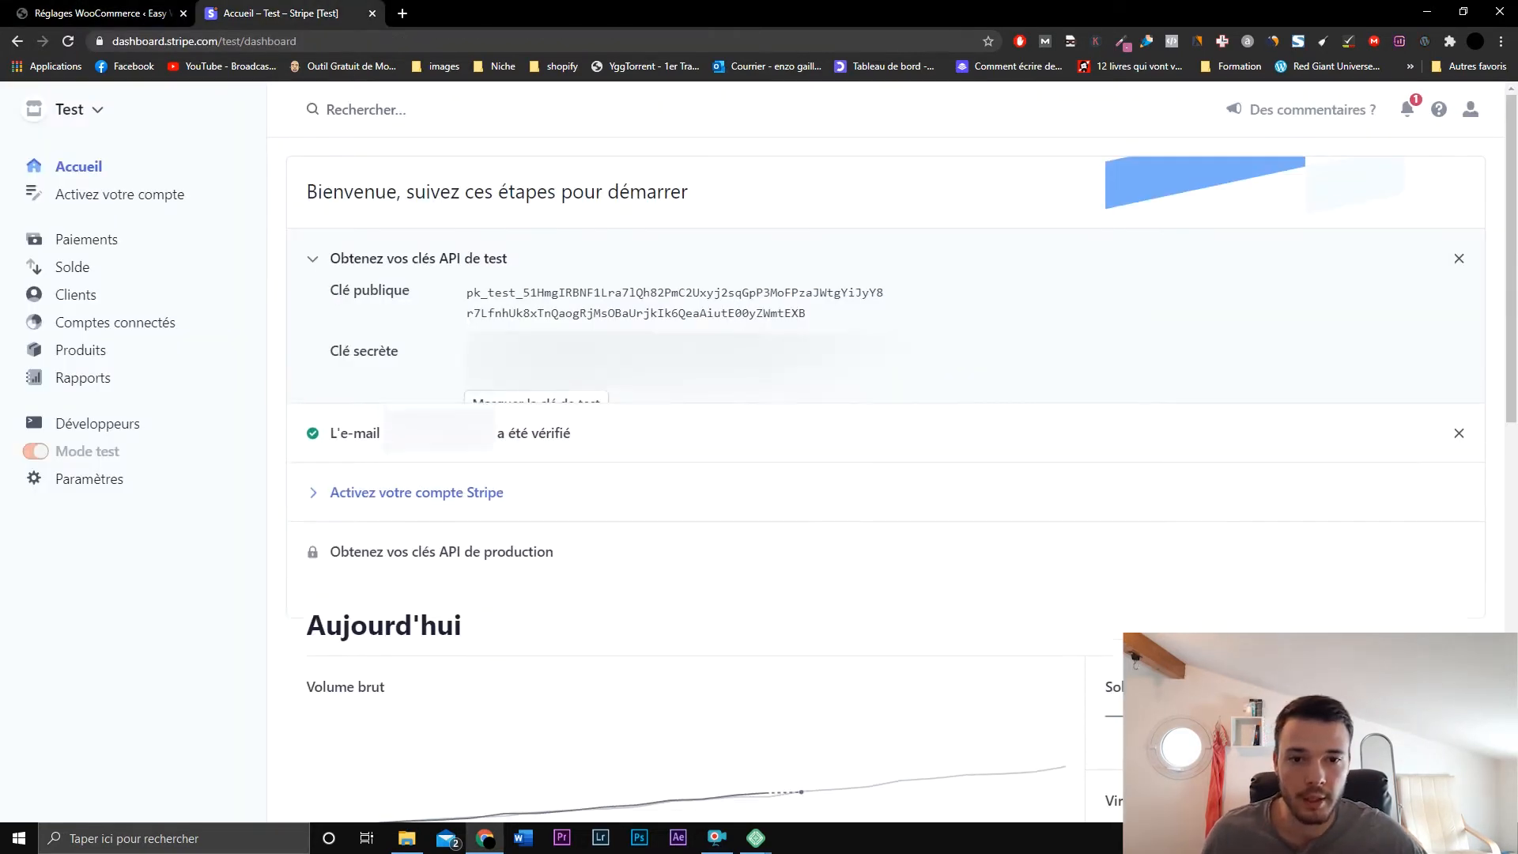
{"action": "left_click", "coordinate": [688, 360]}
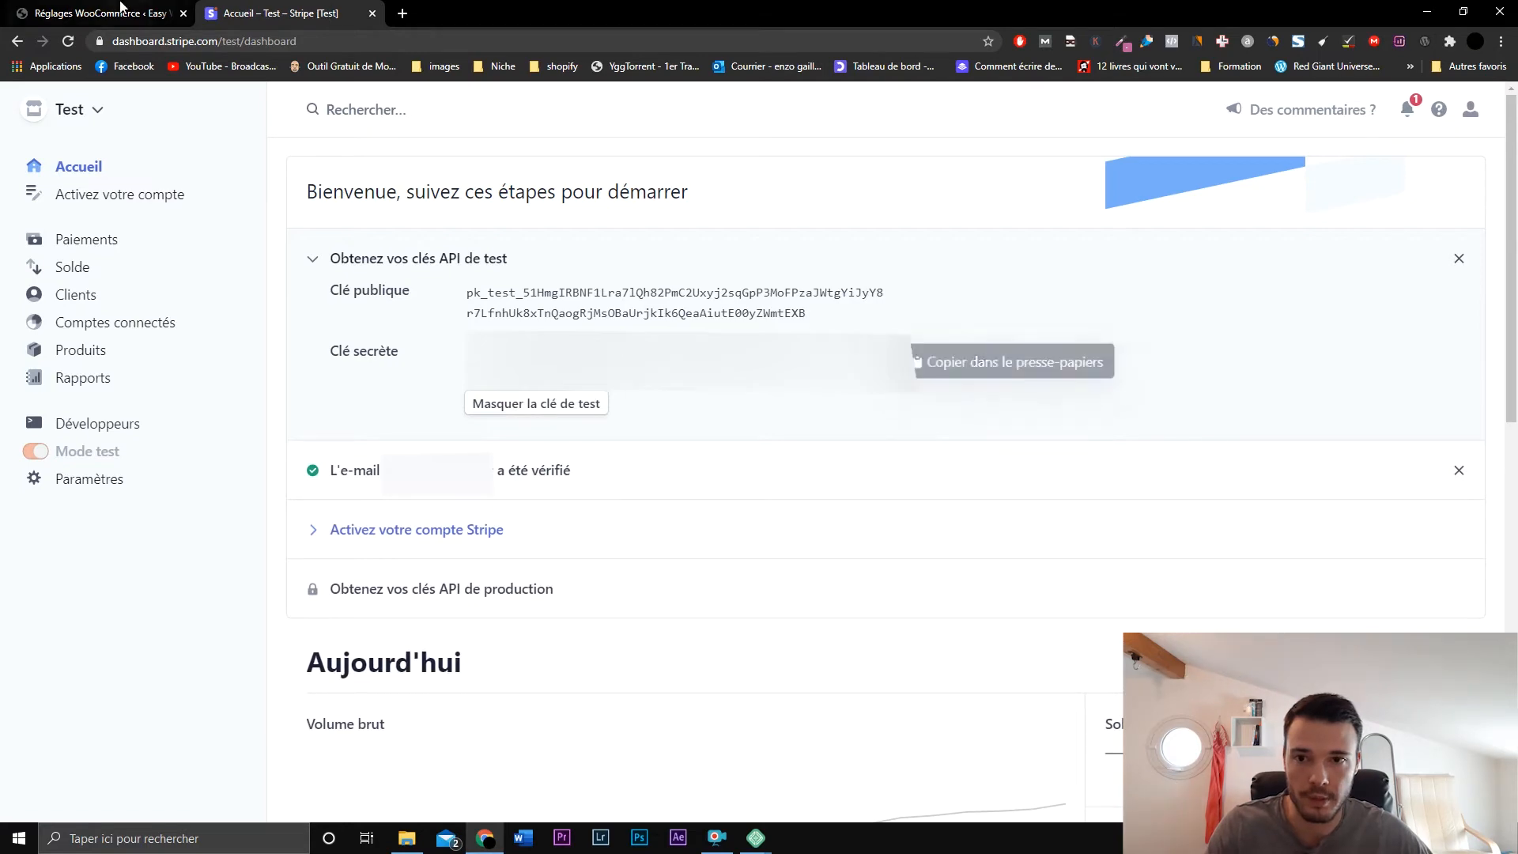
{"action": "key", "text": "ctrl+Tab"}
{"action": "left_click", "coordinate": [525, 348]}
{"action": "key", "text": "ctrl+v"}
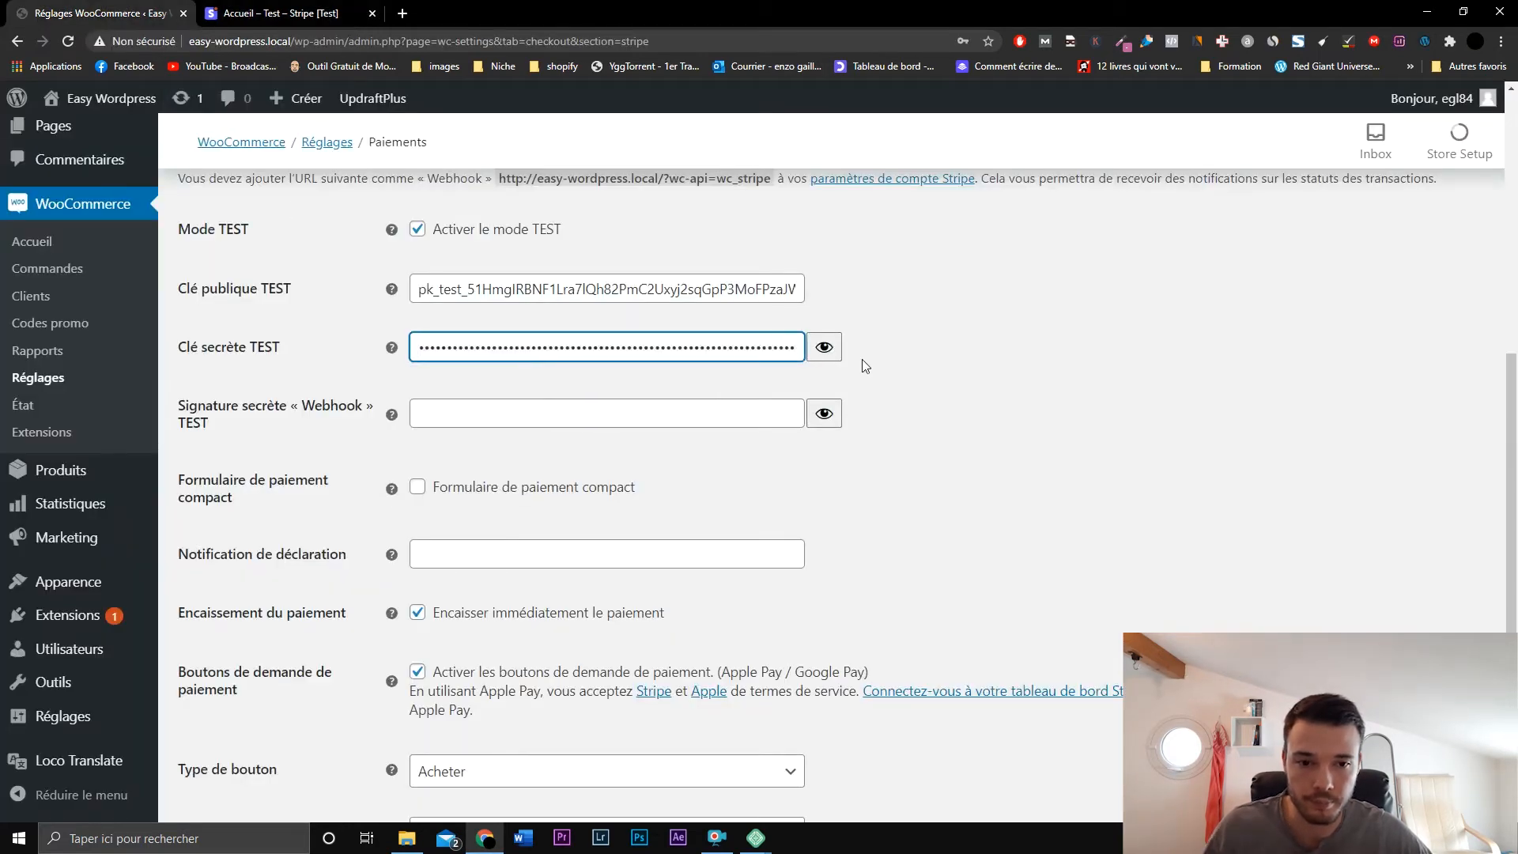
{"action": "left_click", "coordinate": [896, 358]}
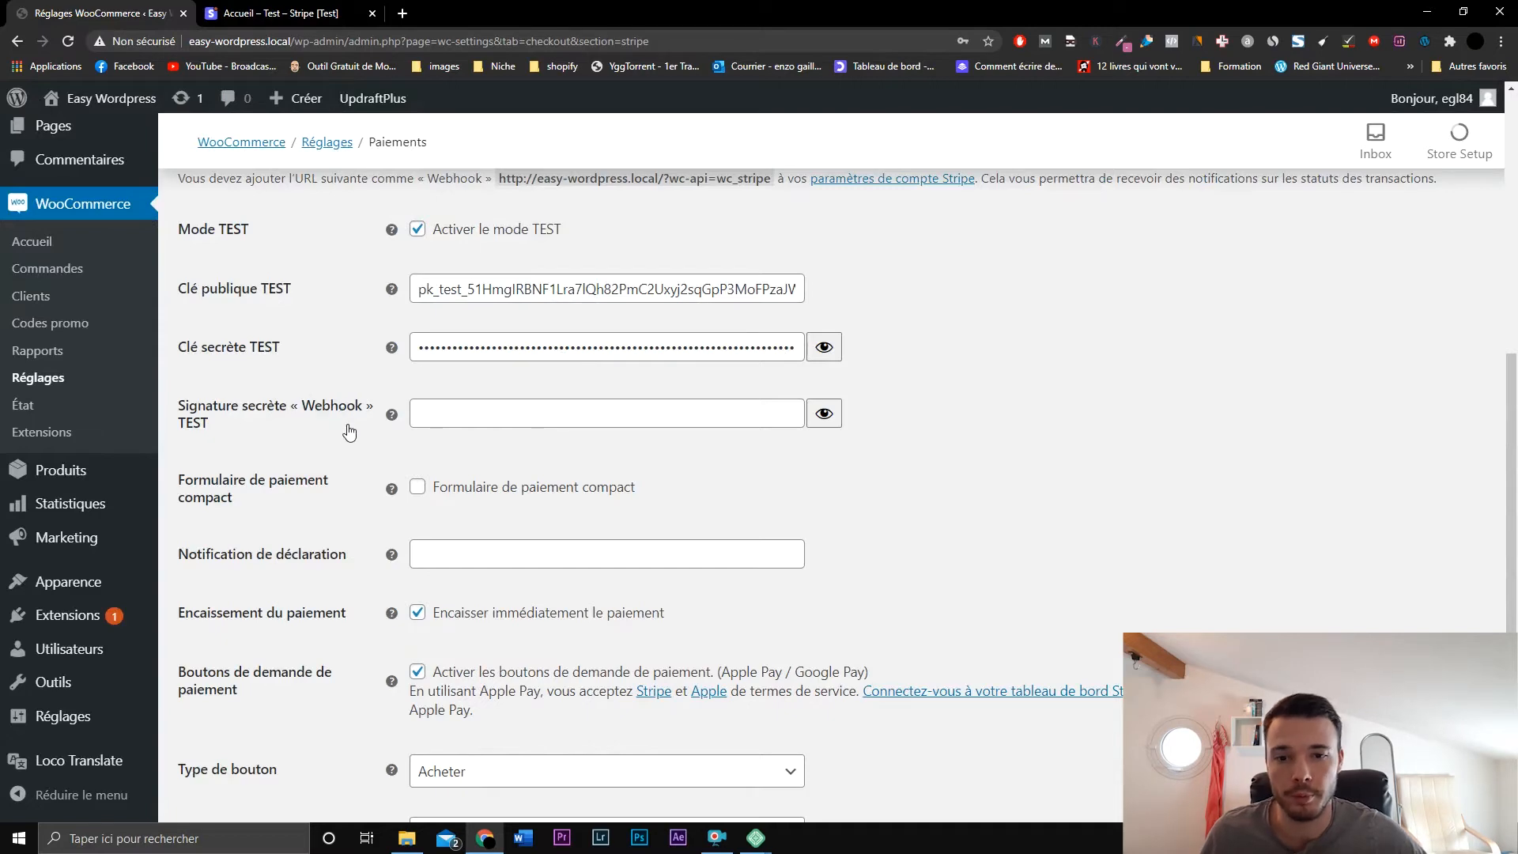
- Open the Webhooks page in Stripe's developer section and start adding a webhook endpoint
{"action": "key", "text": "ctrl+Tab"}
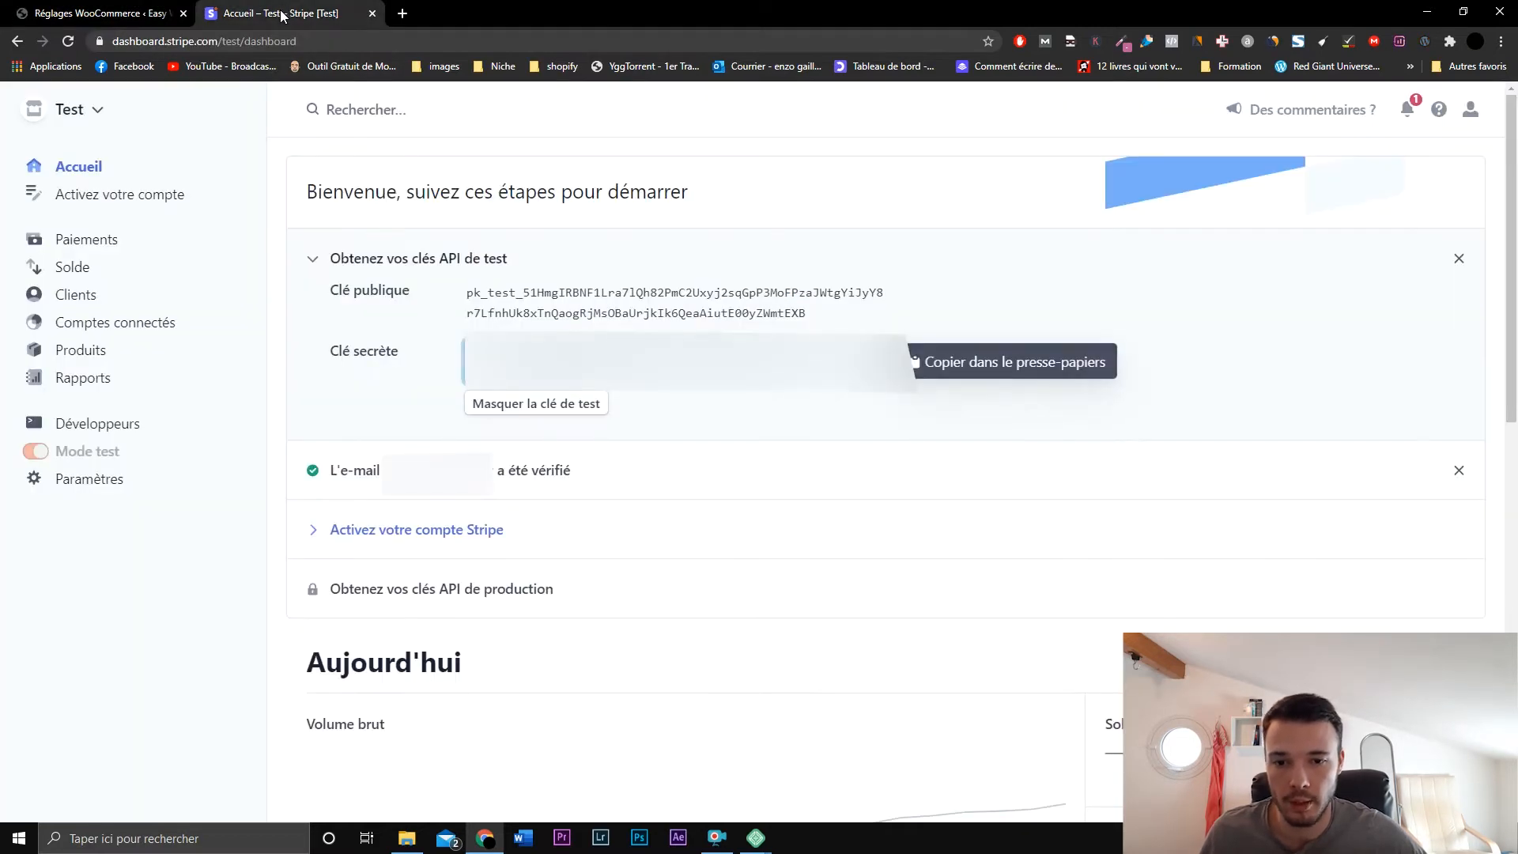
{"action": "left_click", "coordinate": [133, 431]}
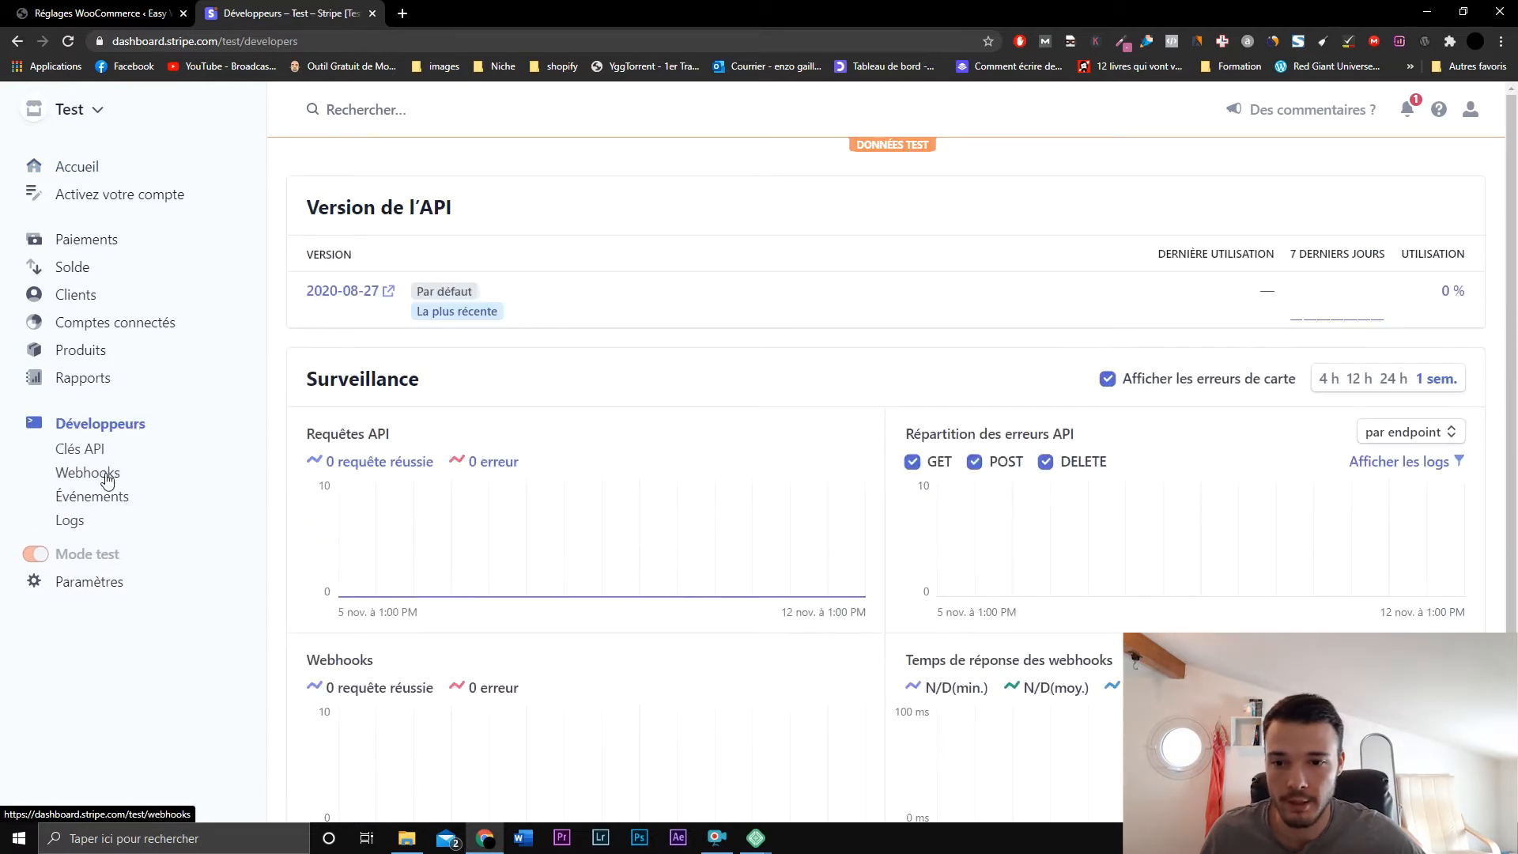
{"action": "left_click", "coordinate": [108, 477]}
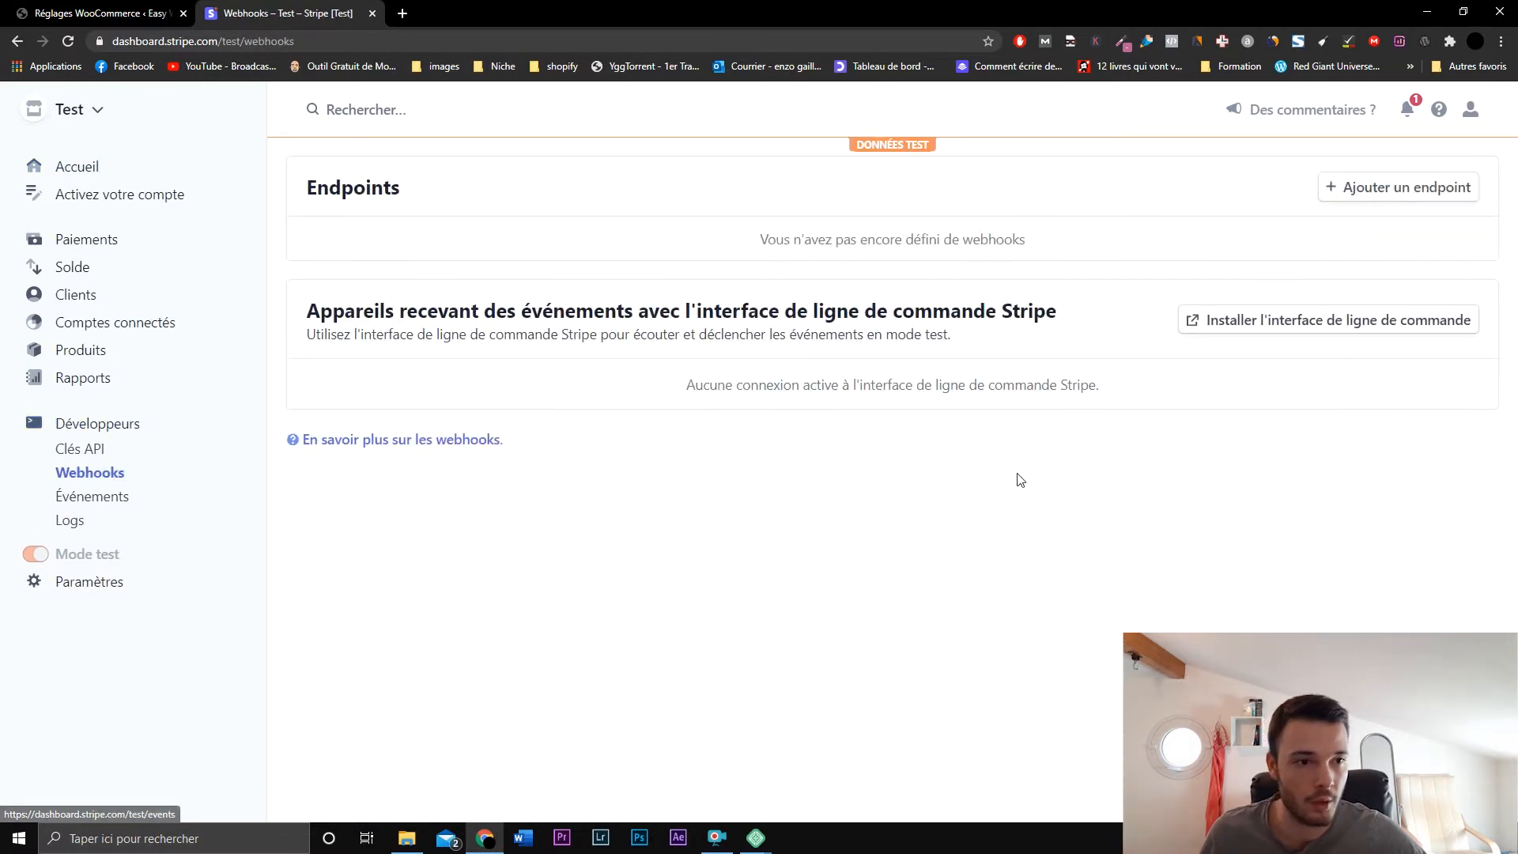
{"action": "left_click", "coordinate": [1397, 188]}
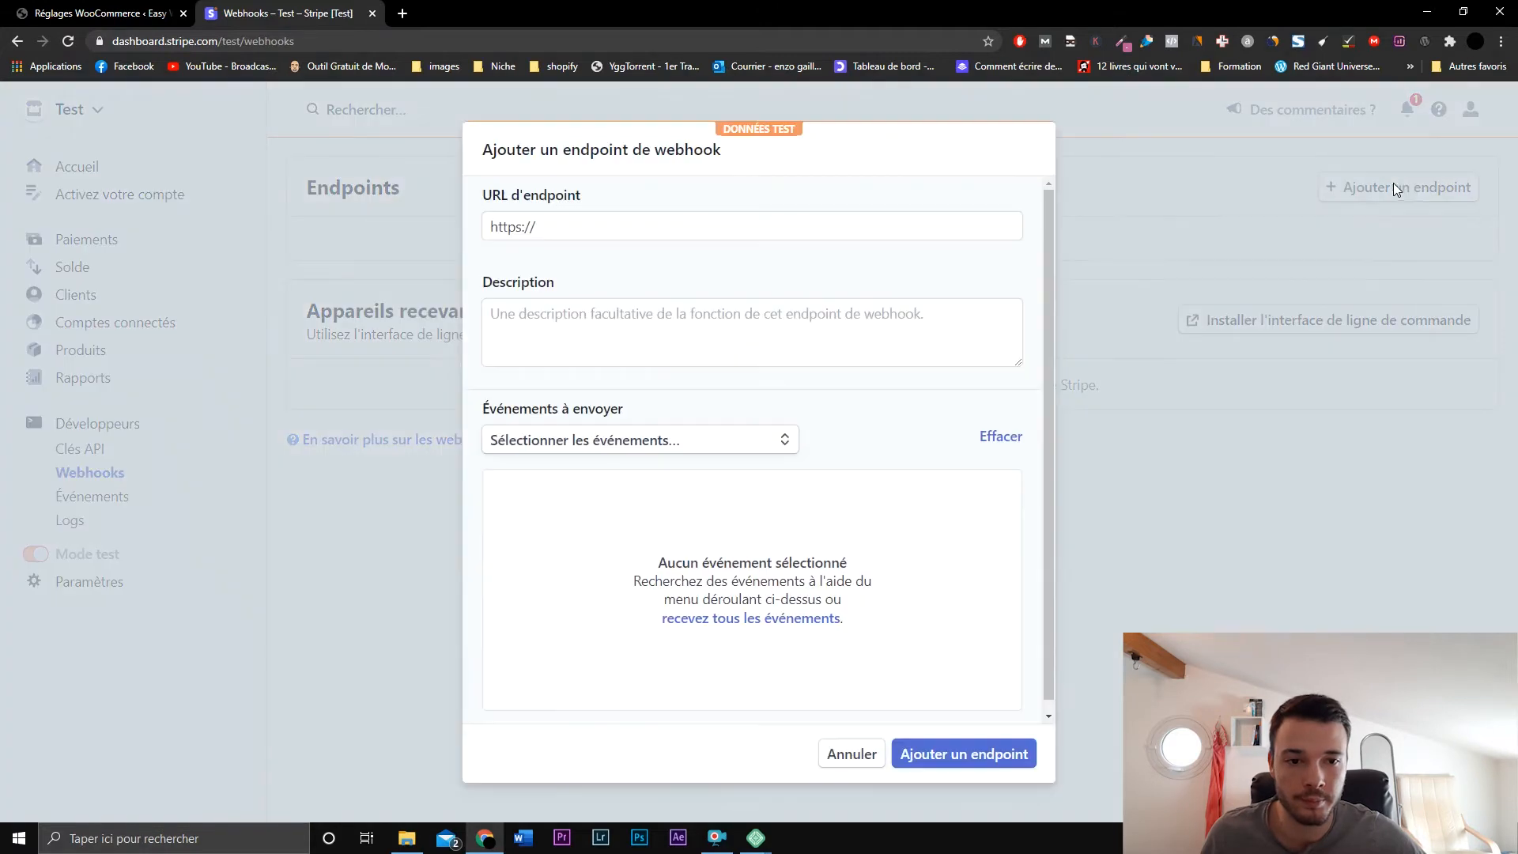
{"action": "left_click", "coordinate": [632, 234]}
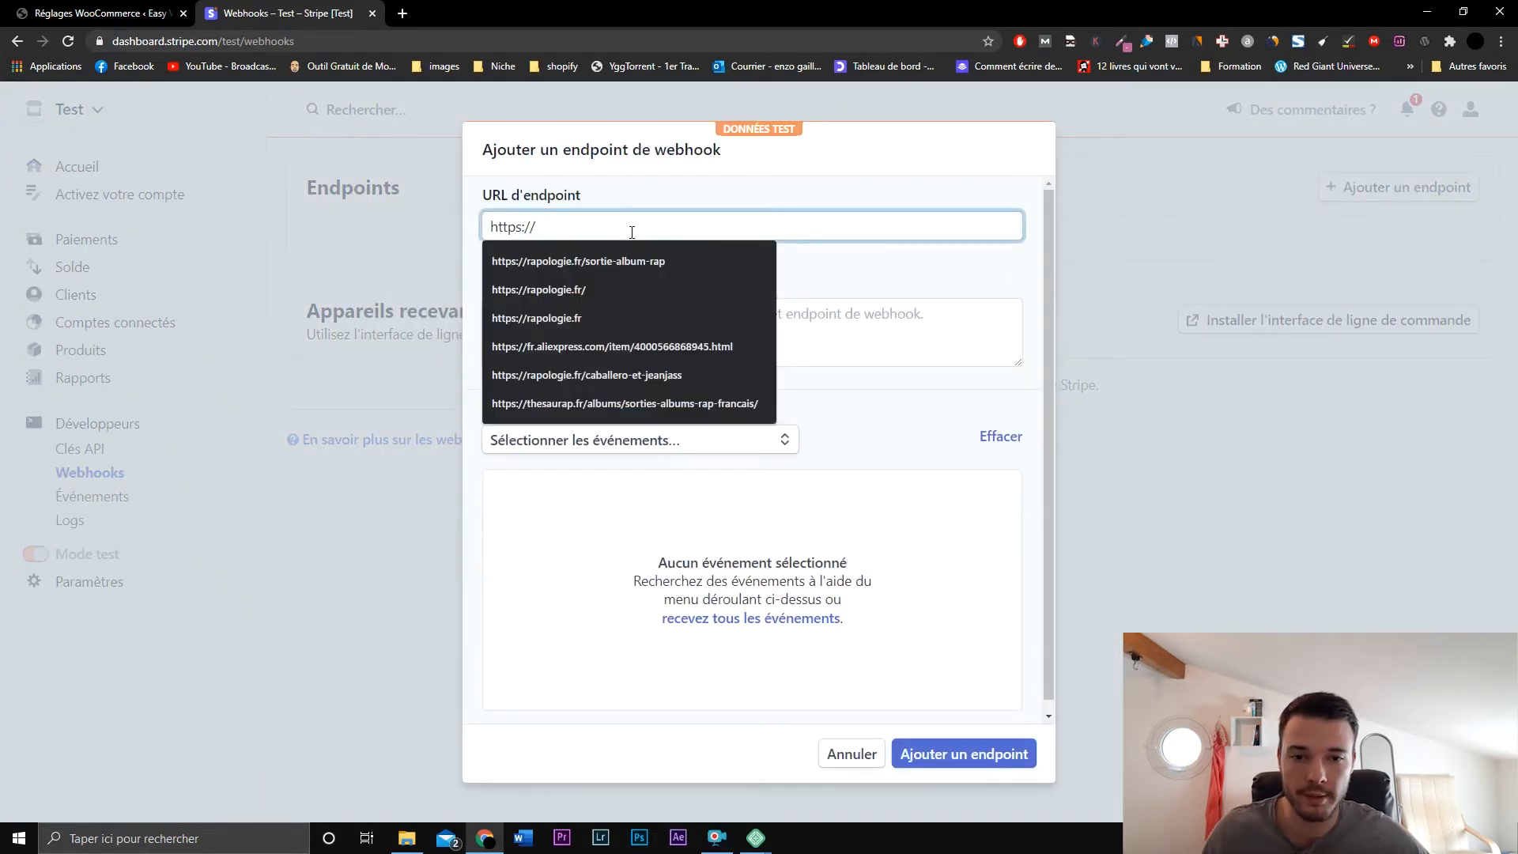
{"action": "type", "text": "es"}
{"action": "type", "text": "p"}
{"action": "key", "text": "BackSpace"}
{"action": "key", "text": "BackSpace"}
{"action": "key", "text": "BackSpace"}
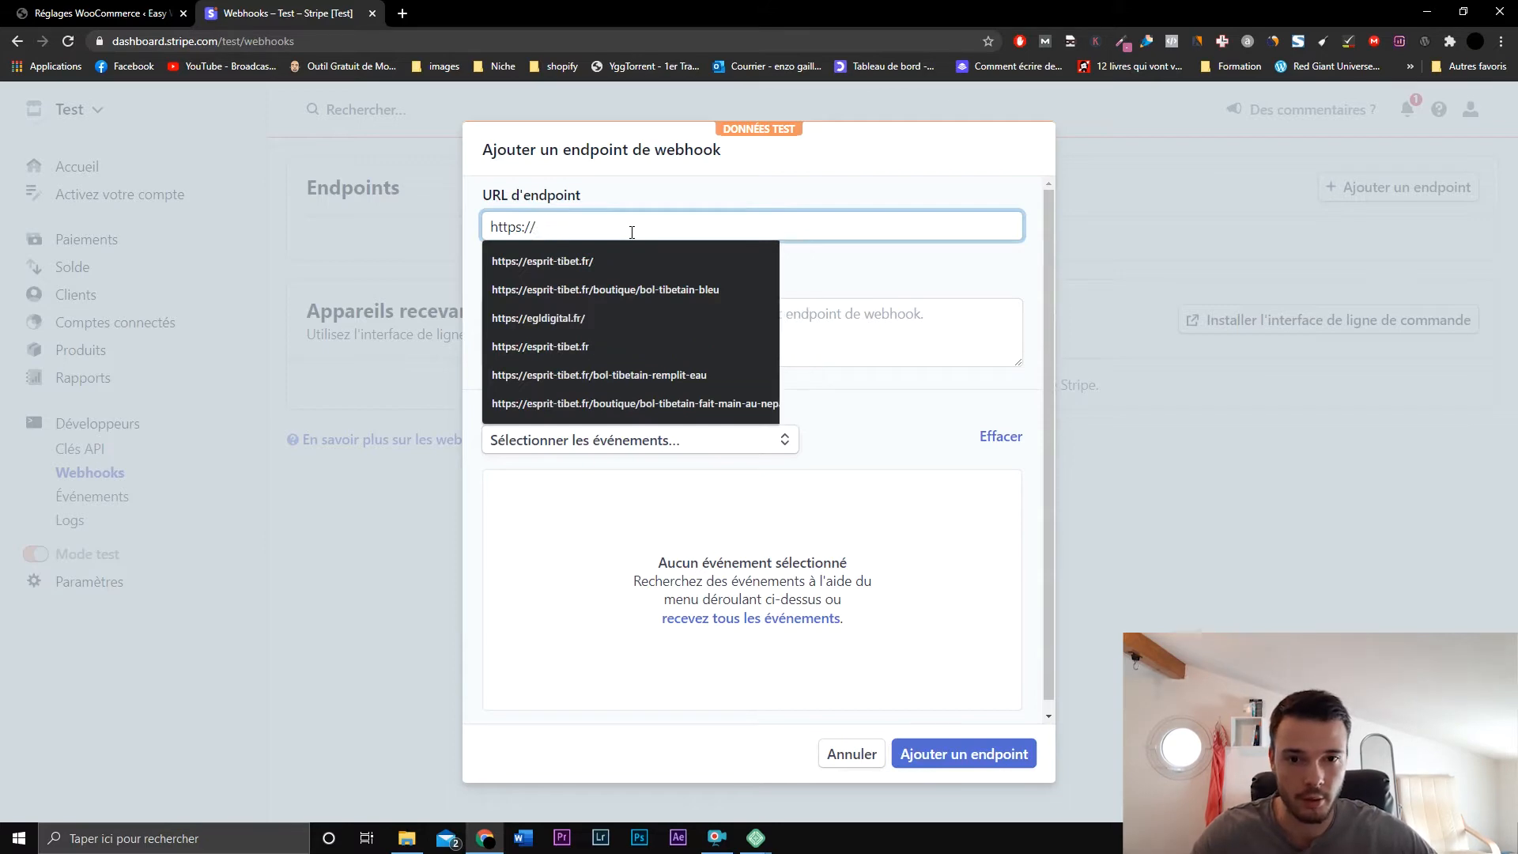
{"action": "left_click", "coordinate": [166, 10]}
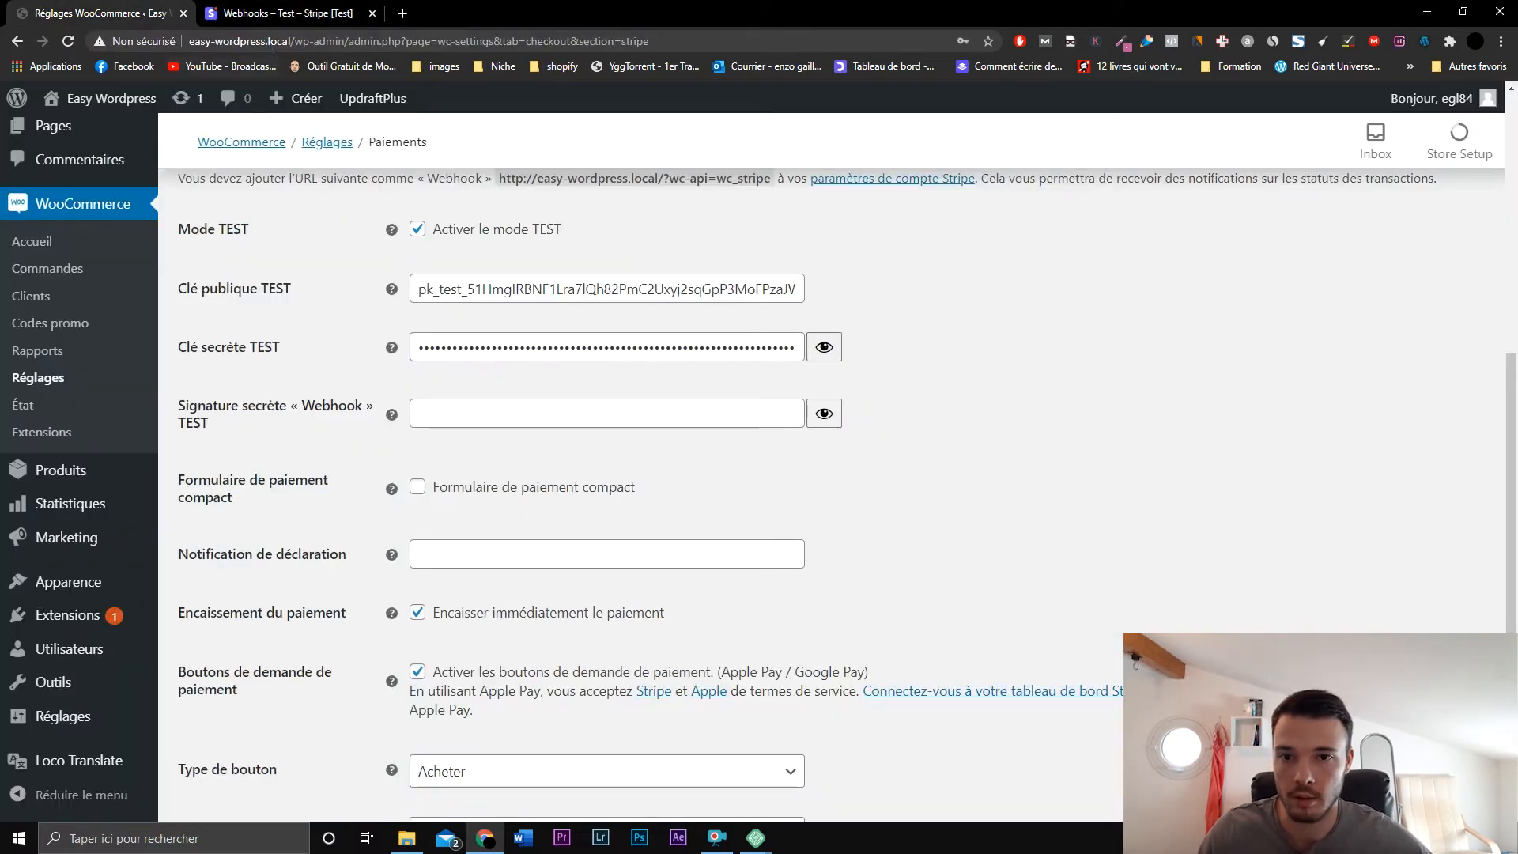
{"action": "left_click_drag", "start_coordinate": [189, 41], "coordinate": [293, 41]}
{"action": "key", "text": "ctrl+c"}
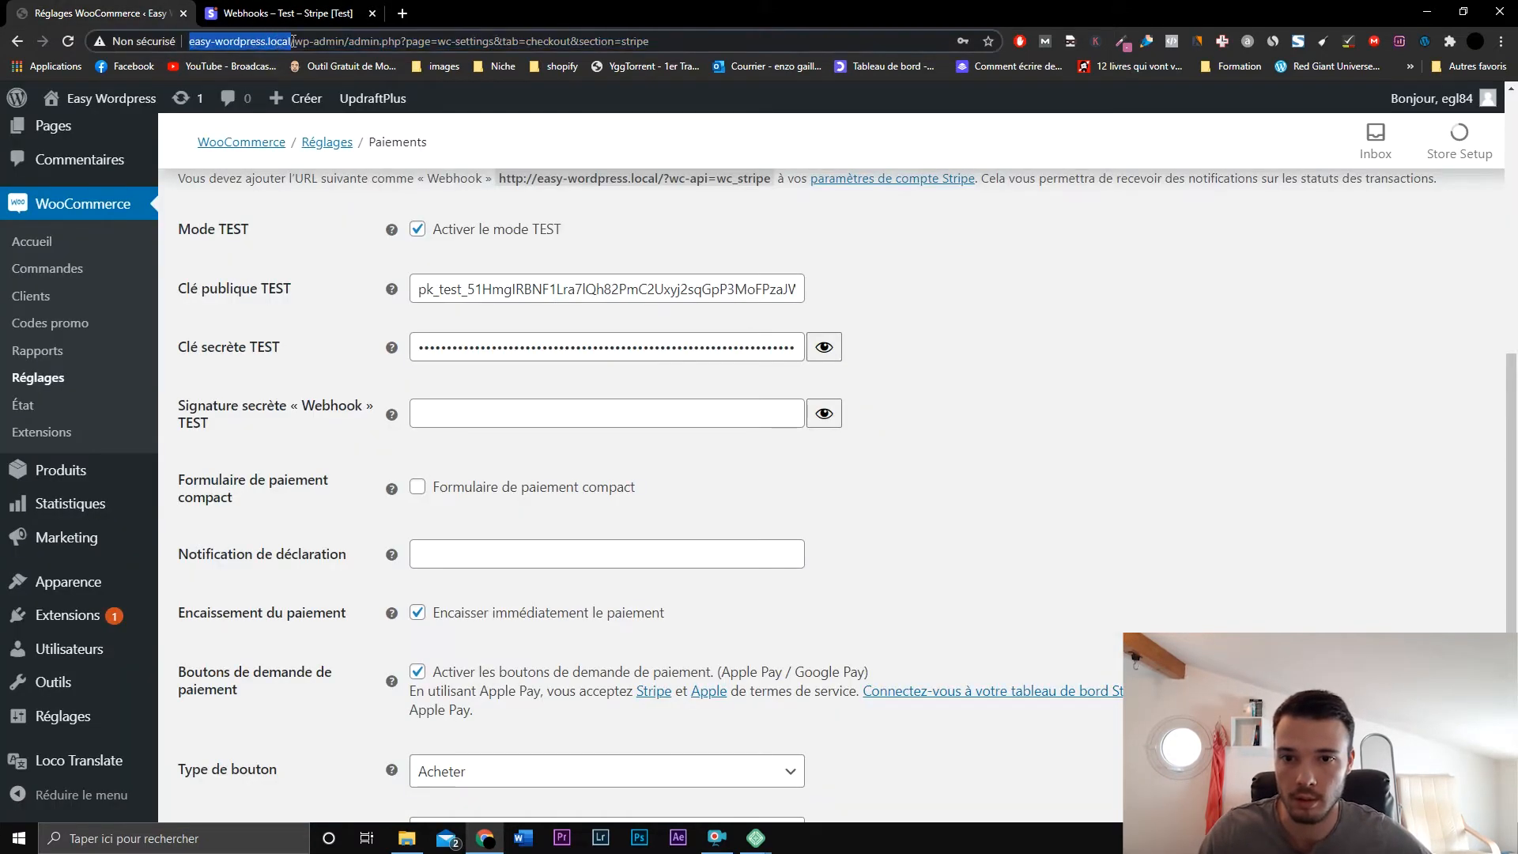
{"action": "left_click", "coordinate": [289, 10]}
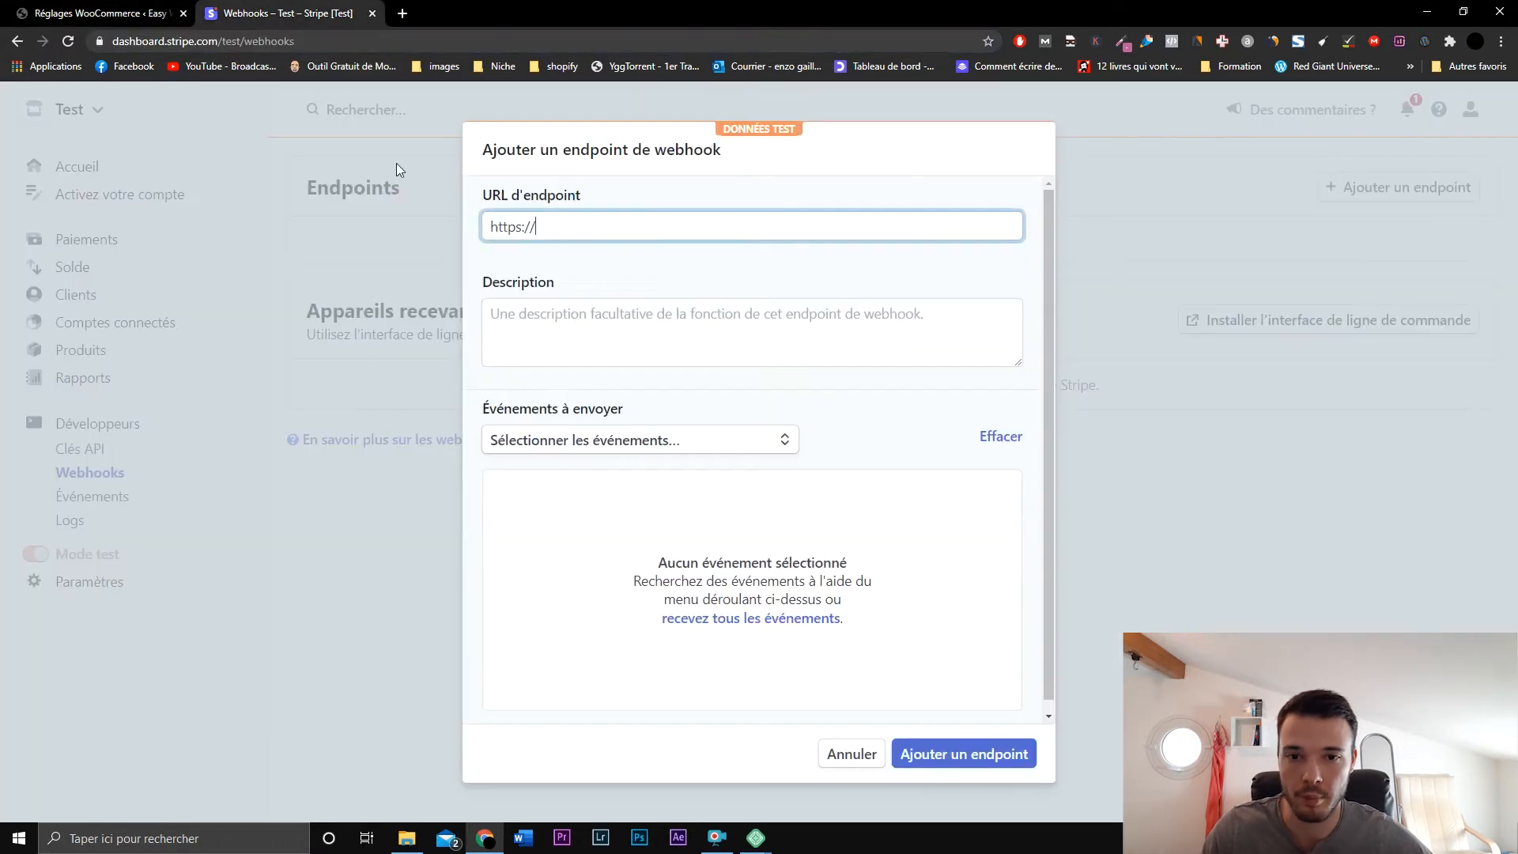
{"action": "key", "text": "ctrl+a"}
{"action": "key", "text": "ctrl+v"}
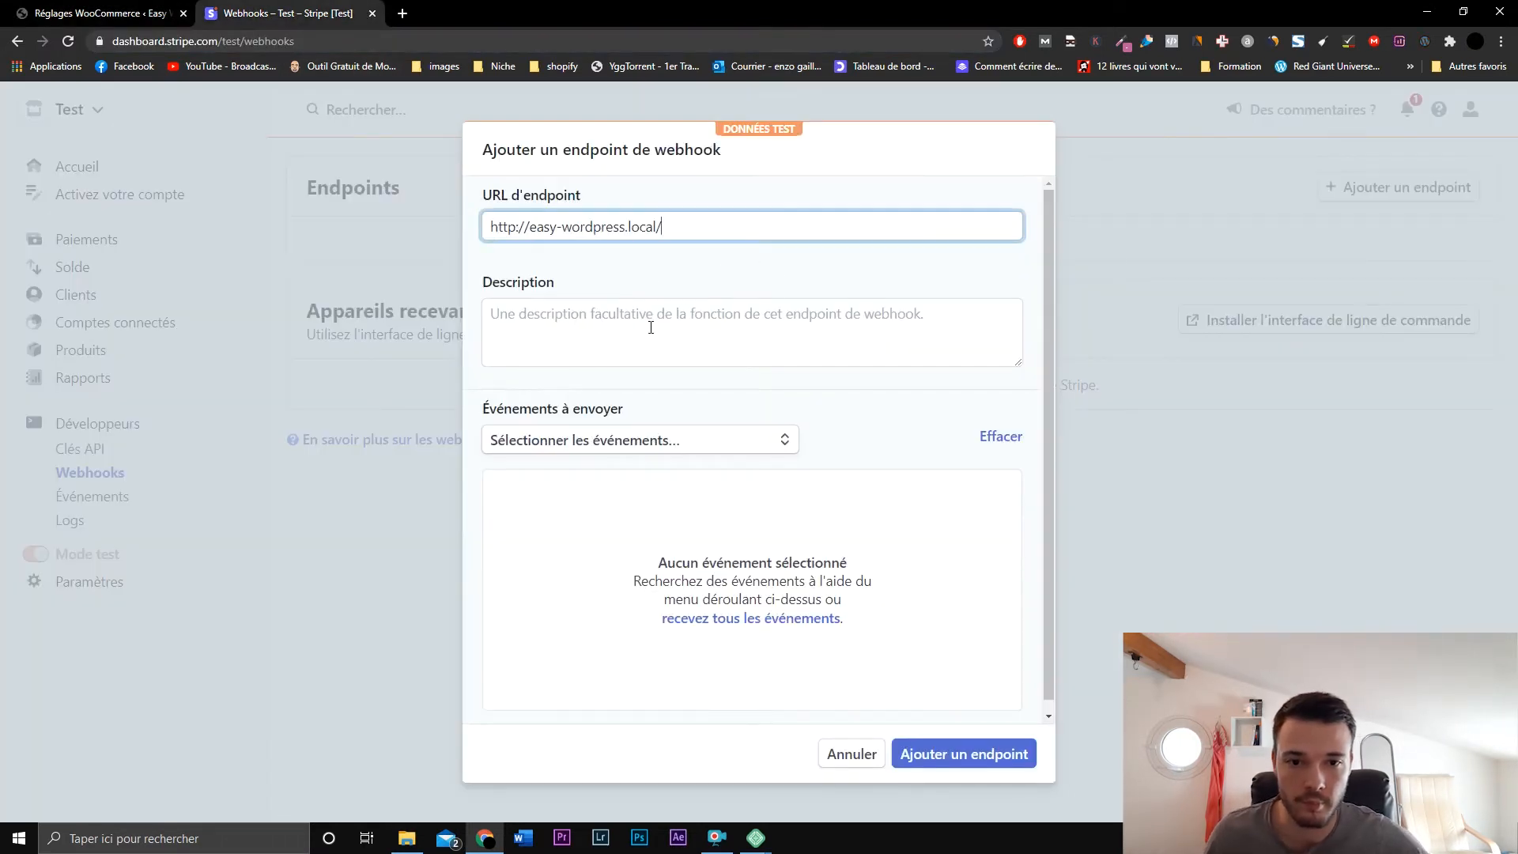
- Choose charge.captured as the event to send, leave the description empty, and add the webhook endpoint
{"action": "left_click", "coordinate": [649, 328]}
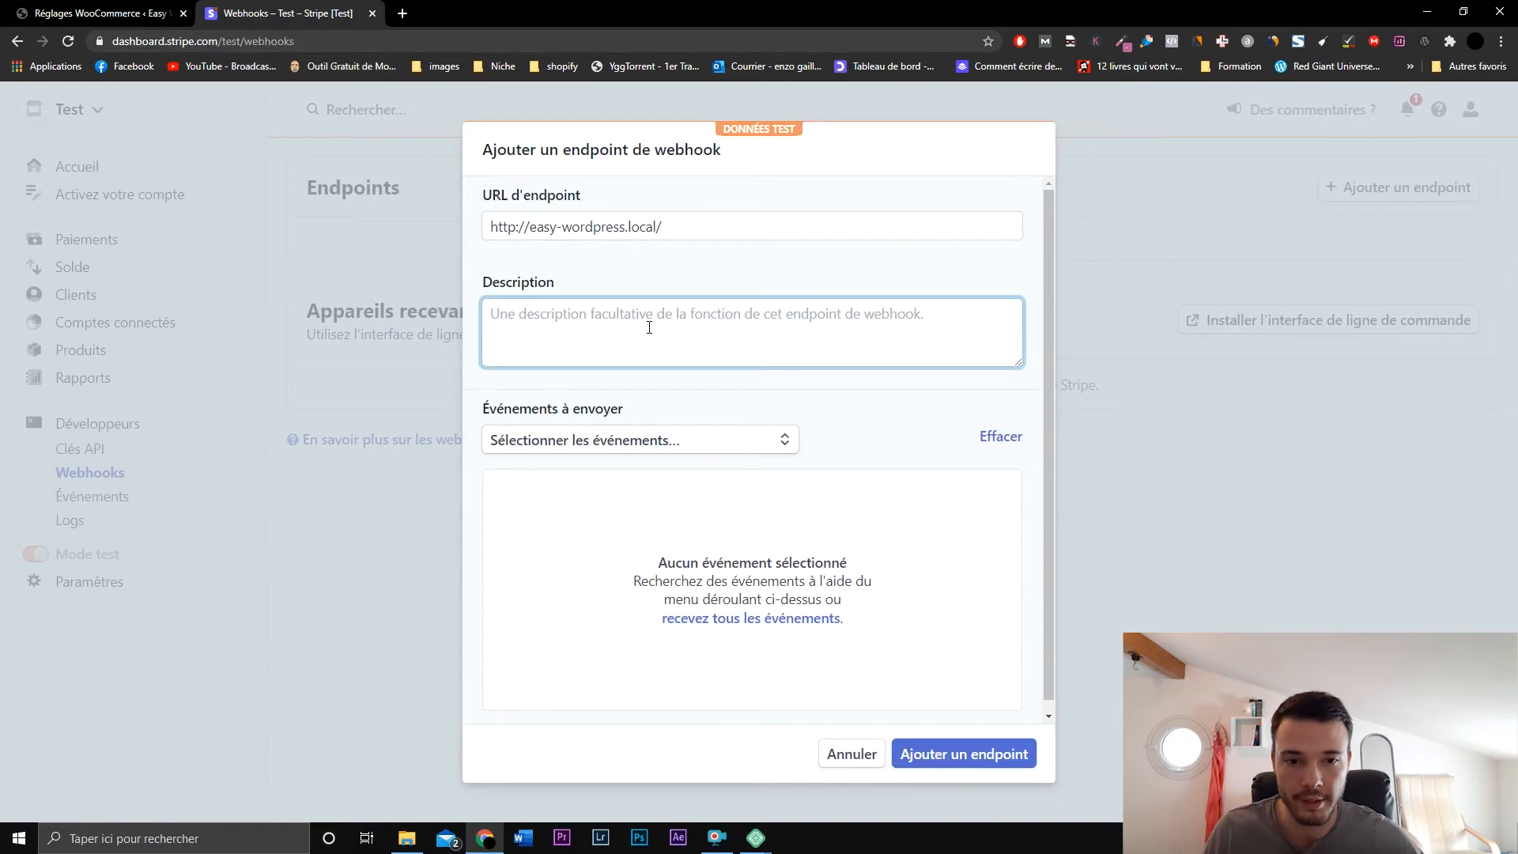
{"action": "left_click", "coordinate": [671, 436]}
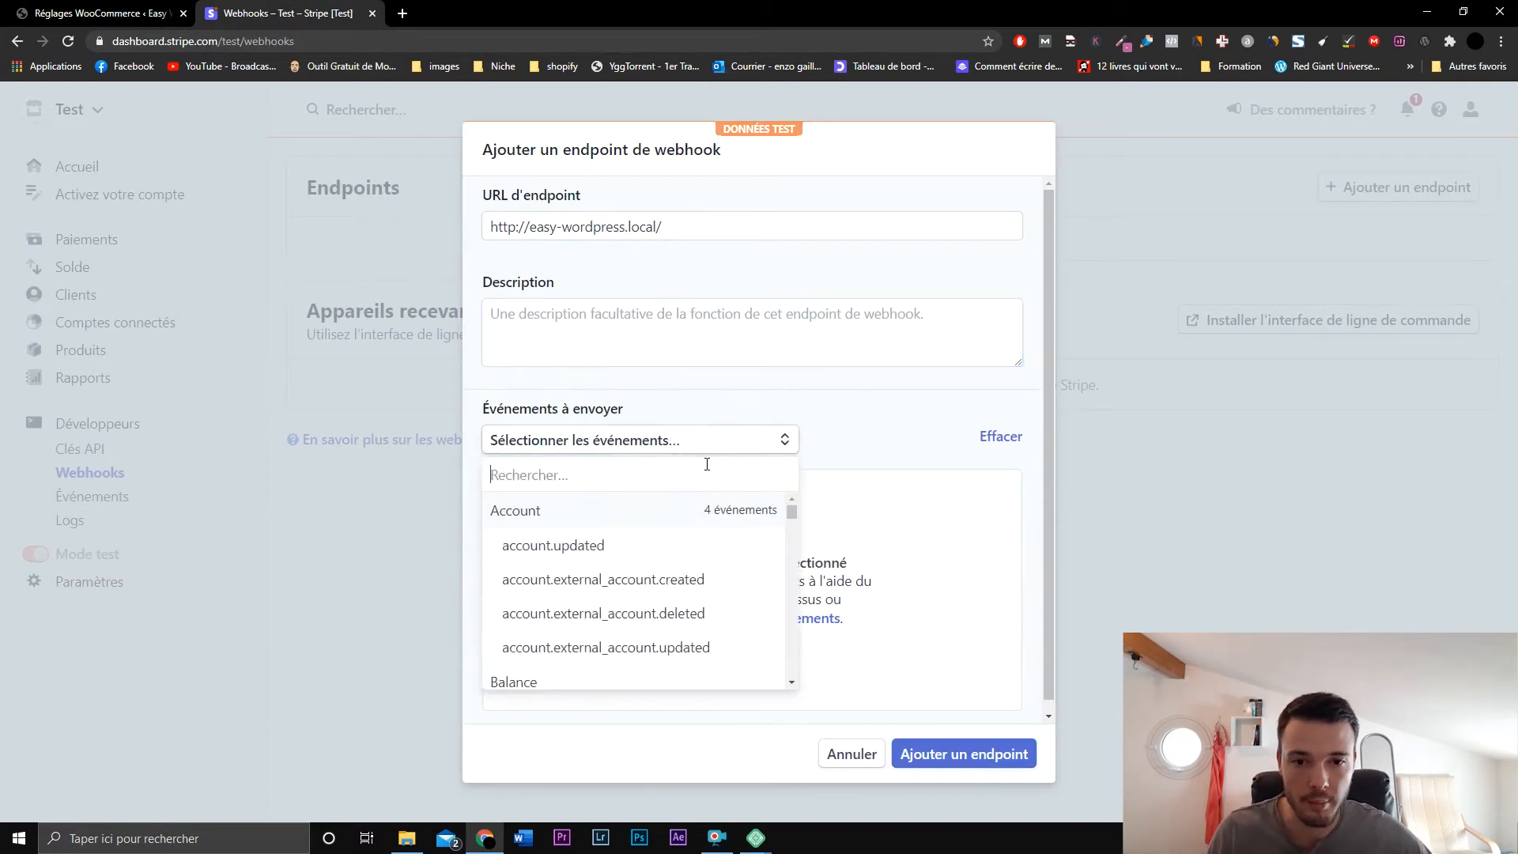
{"action": "type", "text": "cha"}
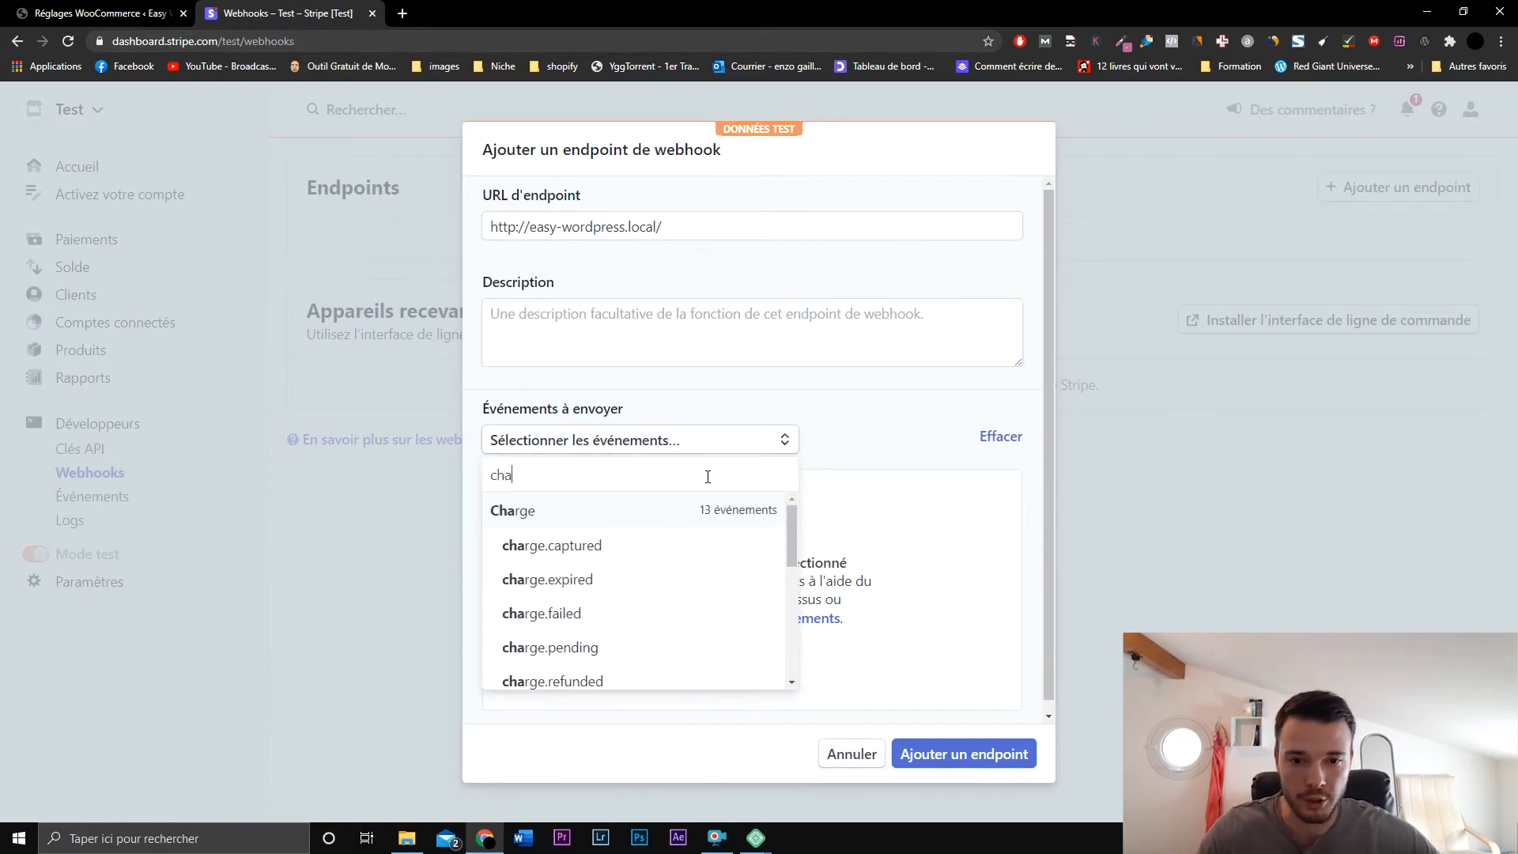
{"action": "left_click", "coordinate": [675, 545]}
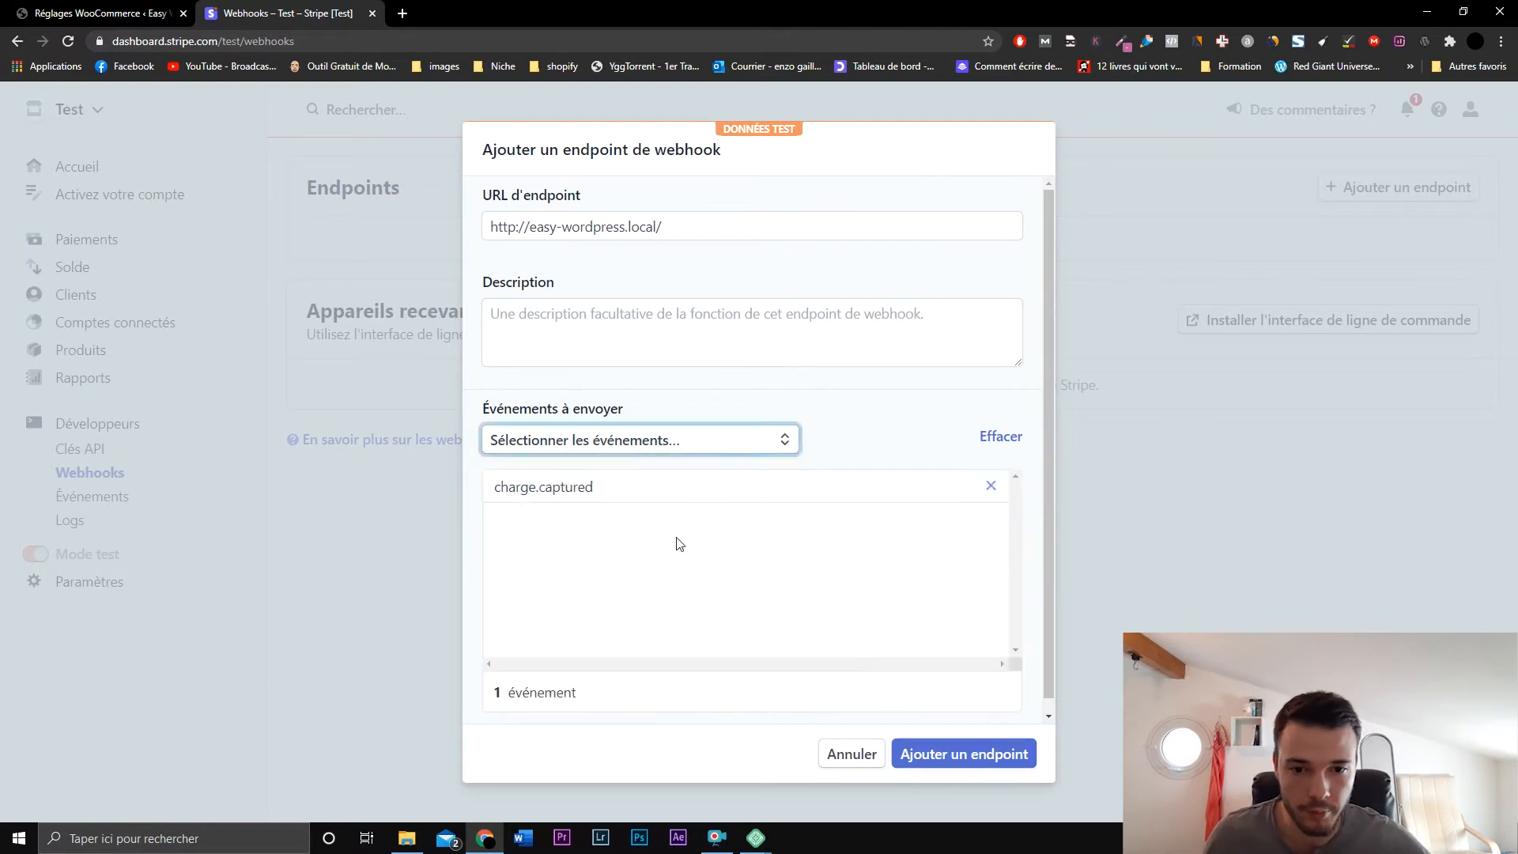
{"action": "left_click", "coordinate": [983, 755]}
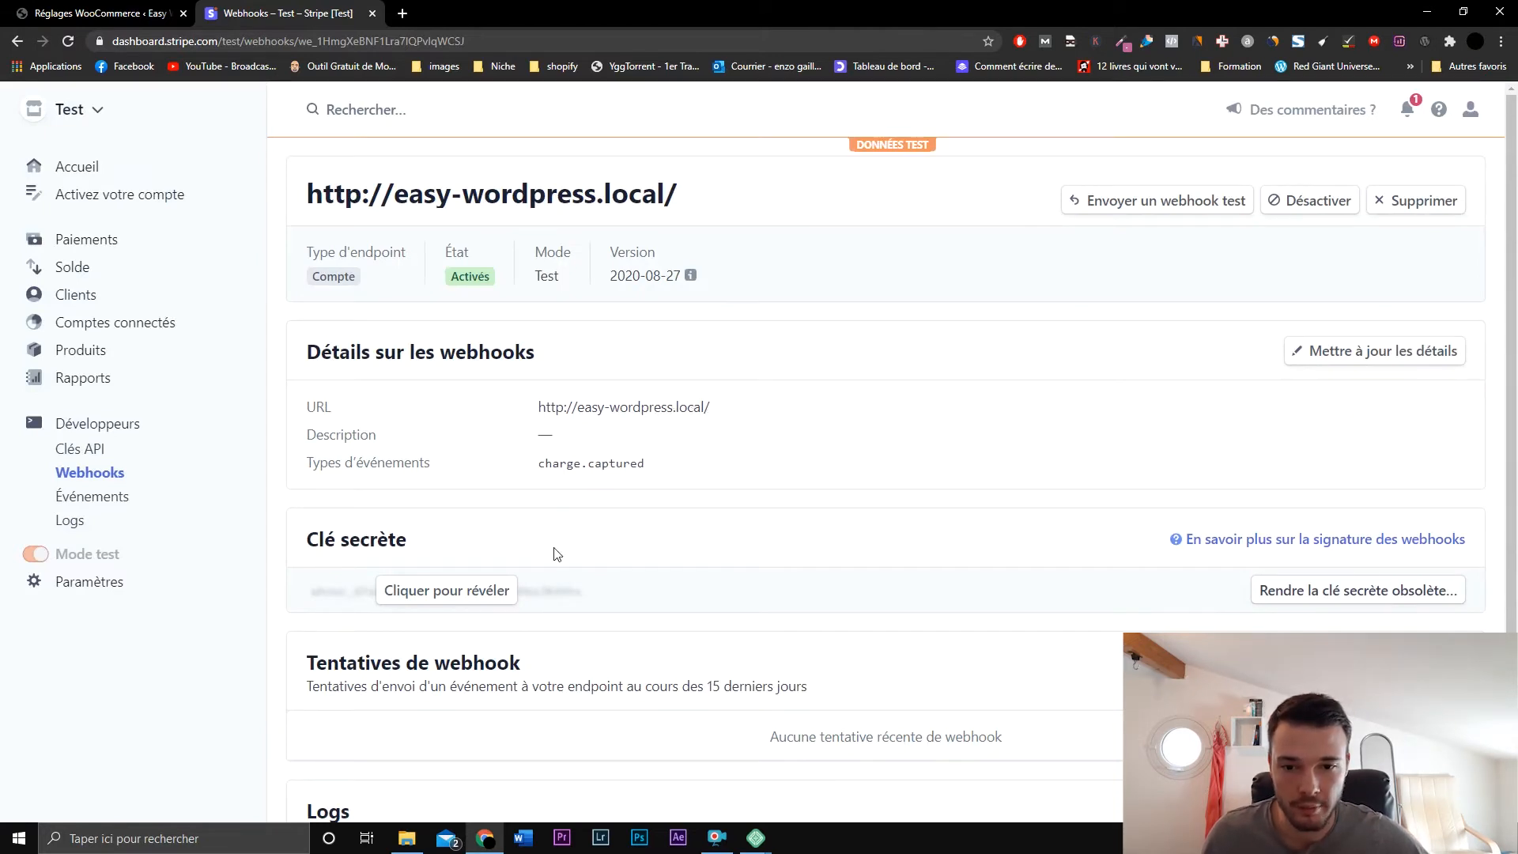
- Reveal and copy the webhook's secret key in Stripe and paste it as WooCommerce's Signature secrète « Webhook » TEST
{"action": "left_click", "coordinate": [488, 589]}
{"action": "double_click", "coordinate": [479, 588]}
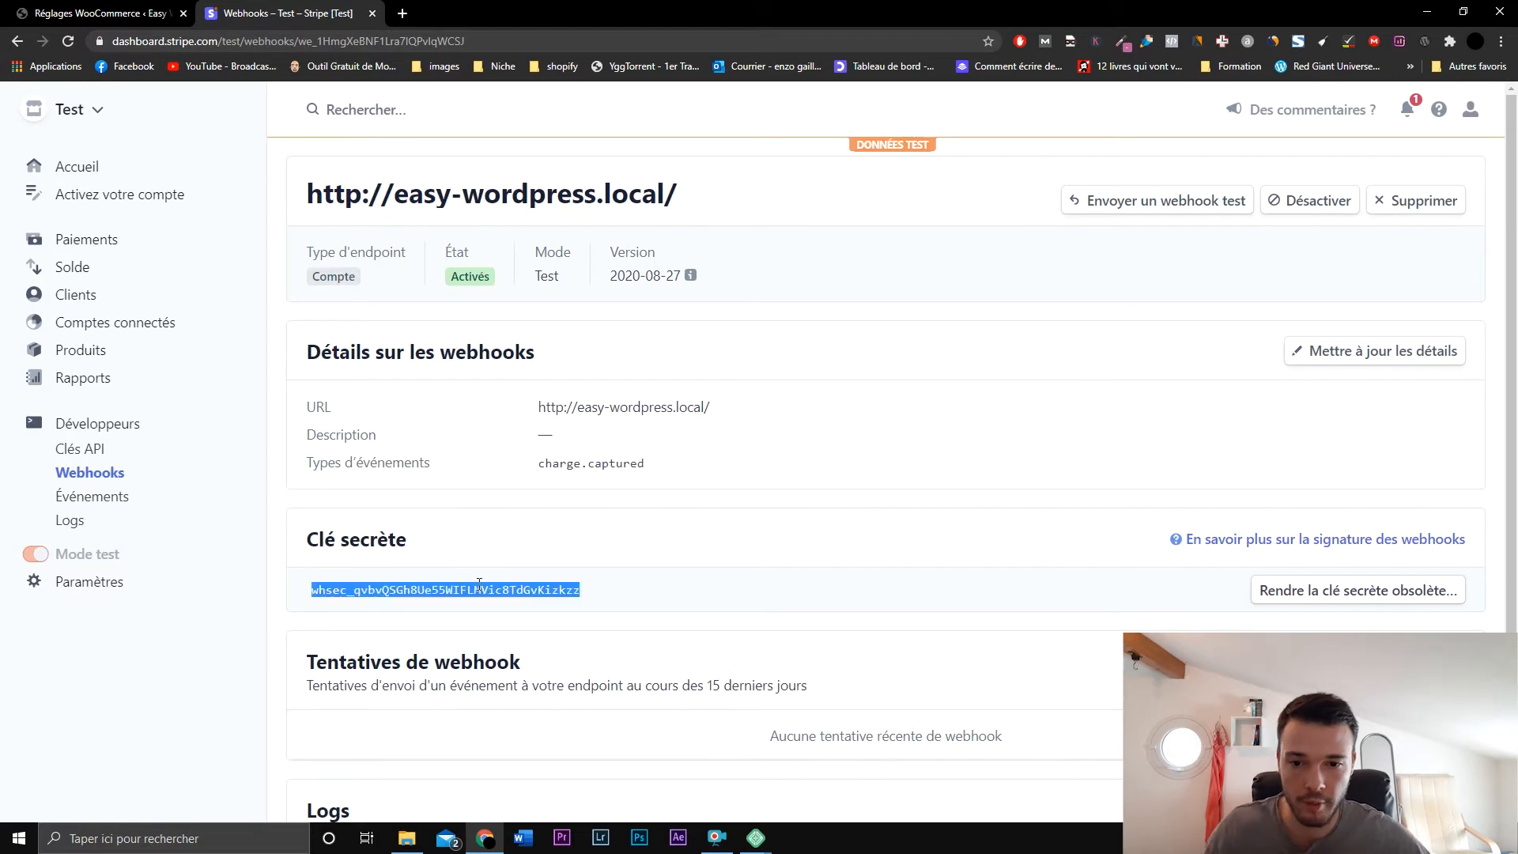
{"action": "left_click", "coordinate": [106, 6]}
{"action": "left_click", "coordinate": [478, 411]}
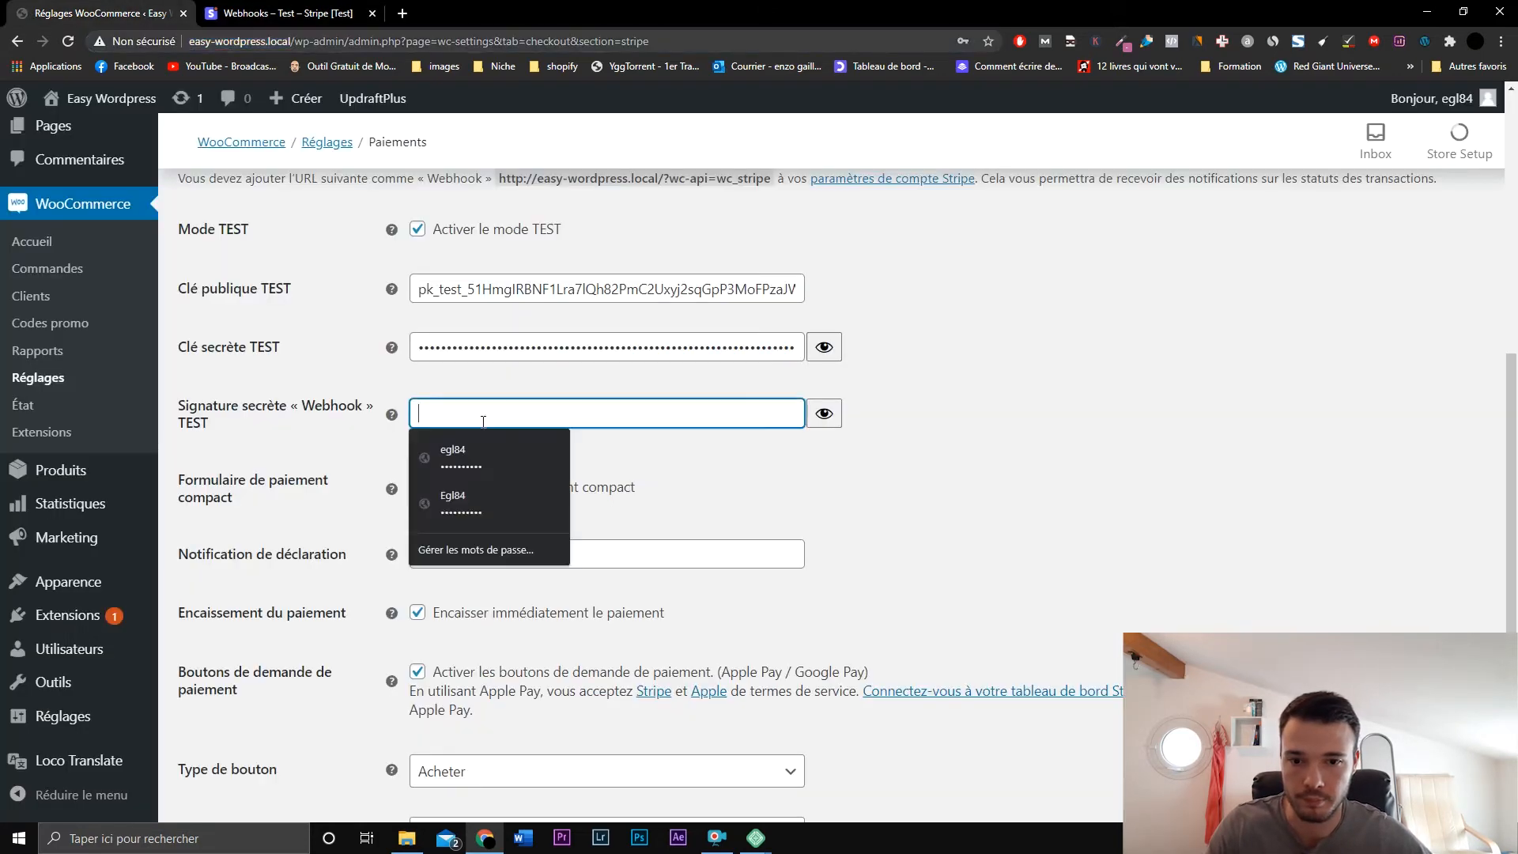
{"action": "key", "text": "ctrl+v"}
- Disable the Apple Pay / Google Pay payment request buttons and save the Stripe settings
{"action": "scroll", "coordinate": [773, 294], "scroll_direction": "down", "scroll_amount": 3}
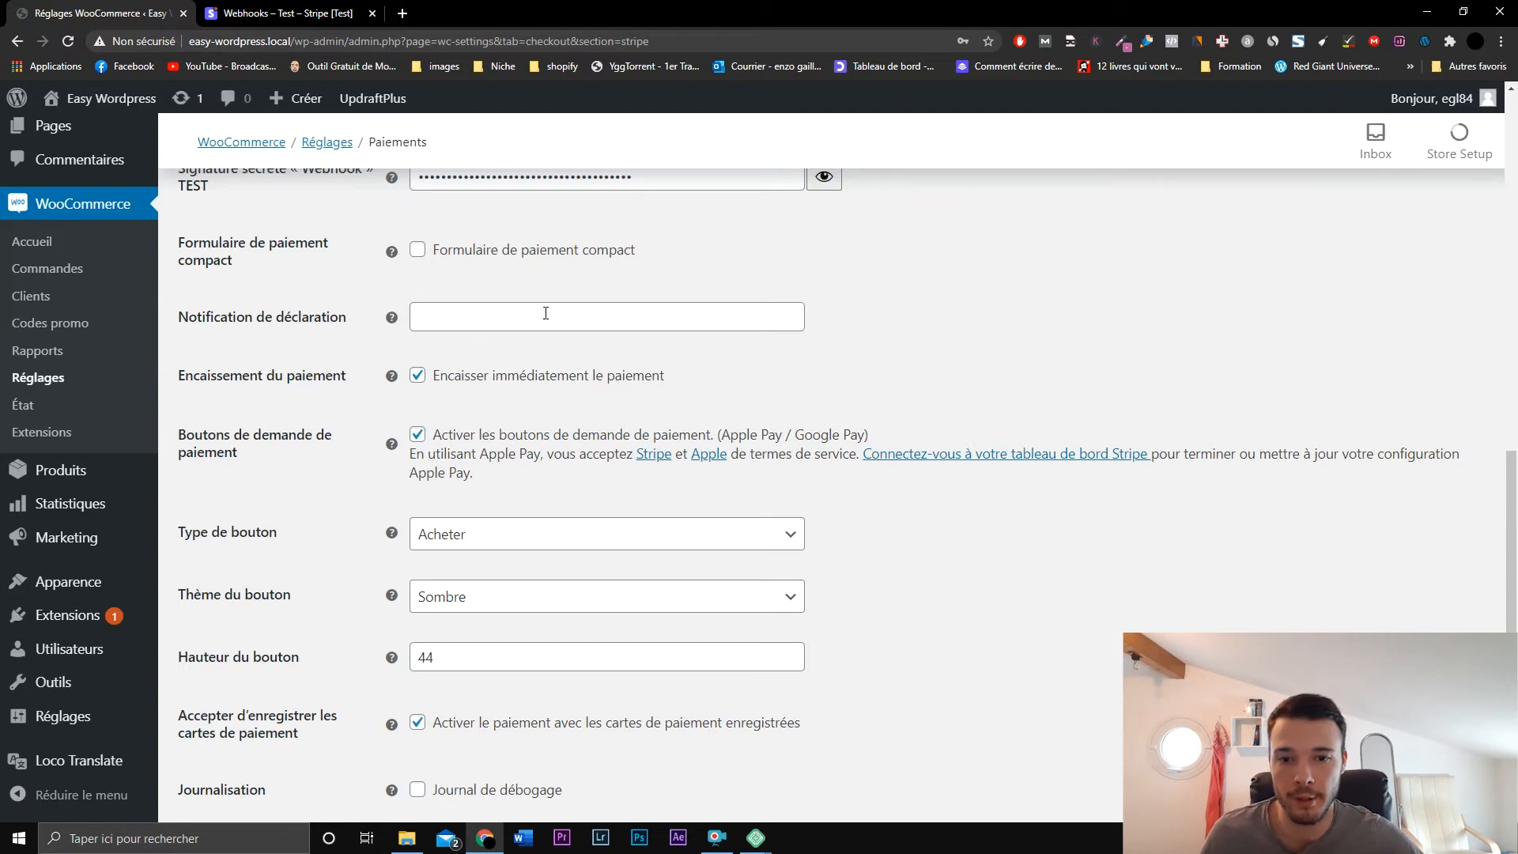
{"action": "scroll", "coordinate": [949, 332], "scroll_direction": "down", "scroll_amount": 1}
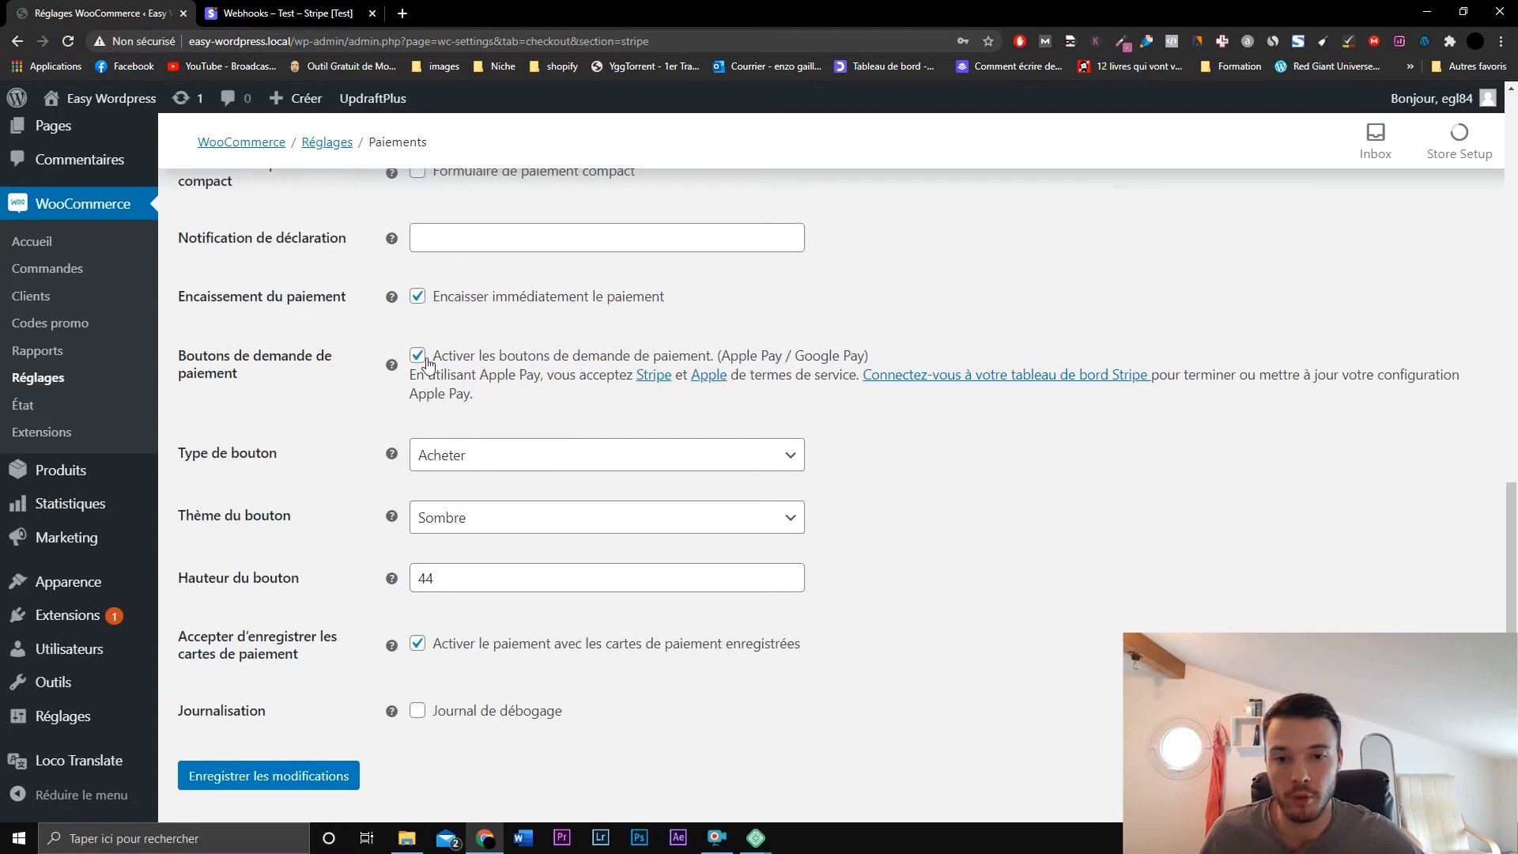
{"action": "left_click", "coordinate": [418, 357]}
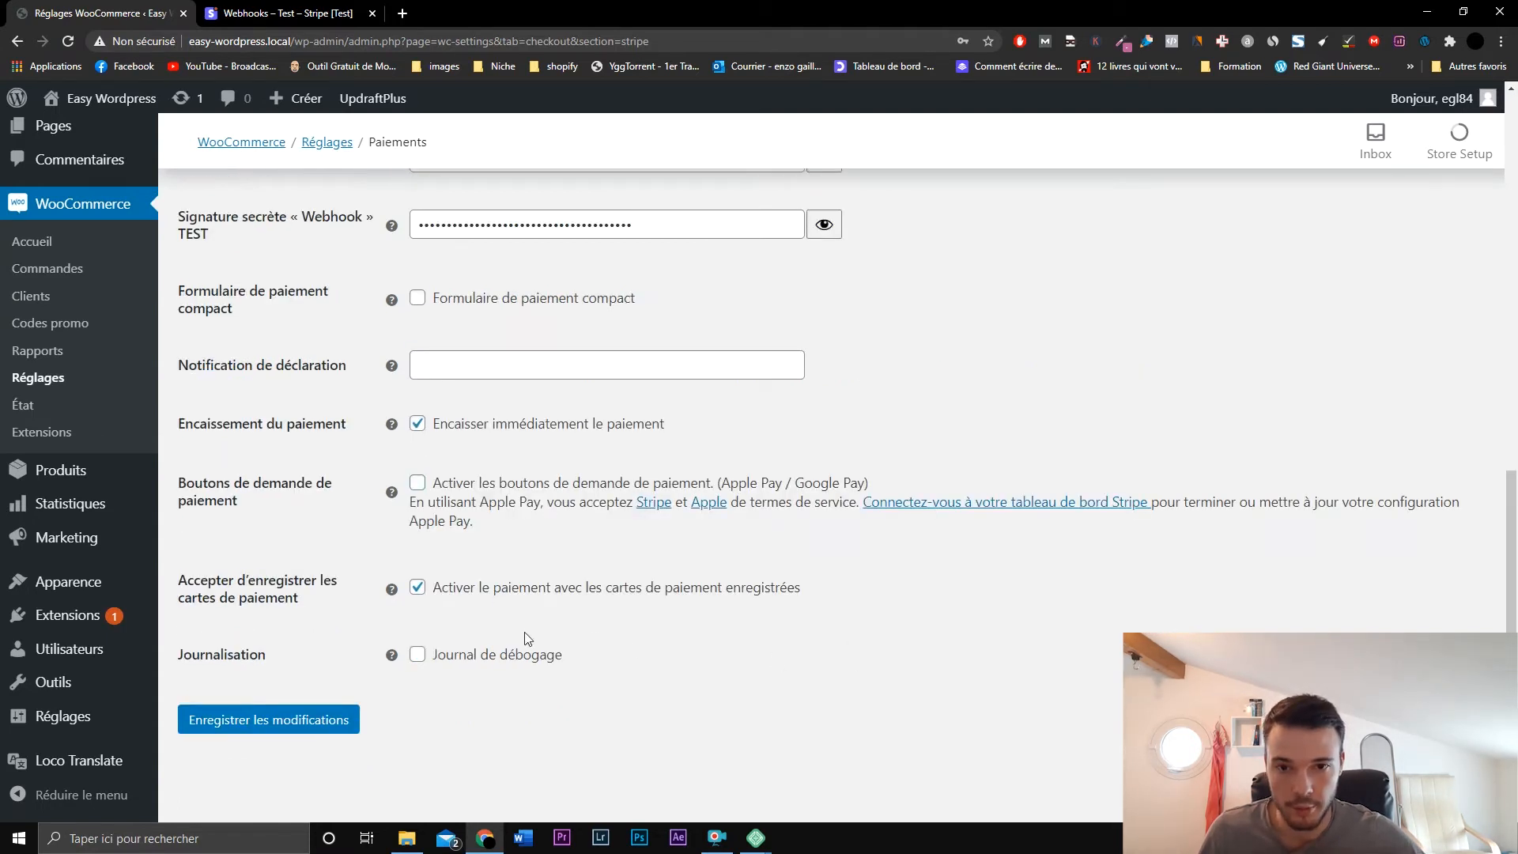
{"action": "left_click", "coordinate": [333, 720]}
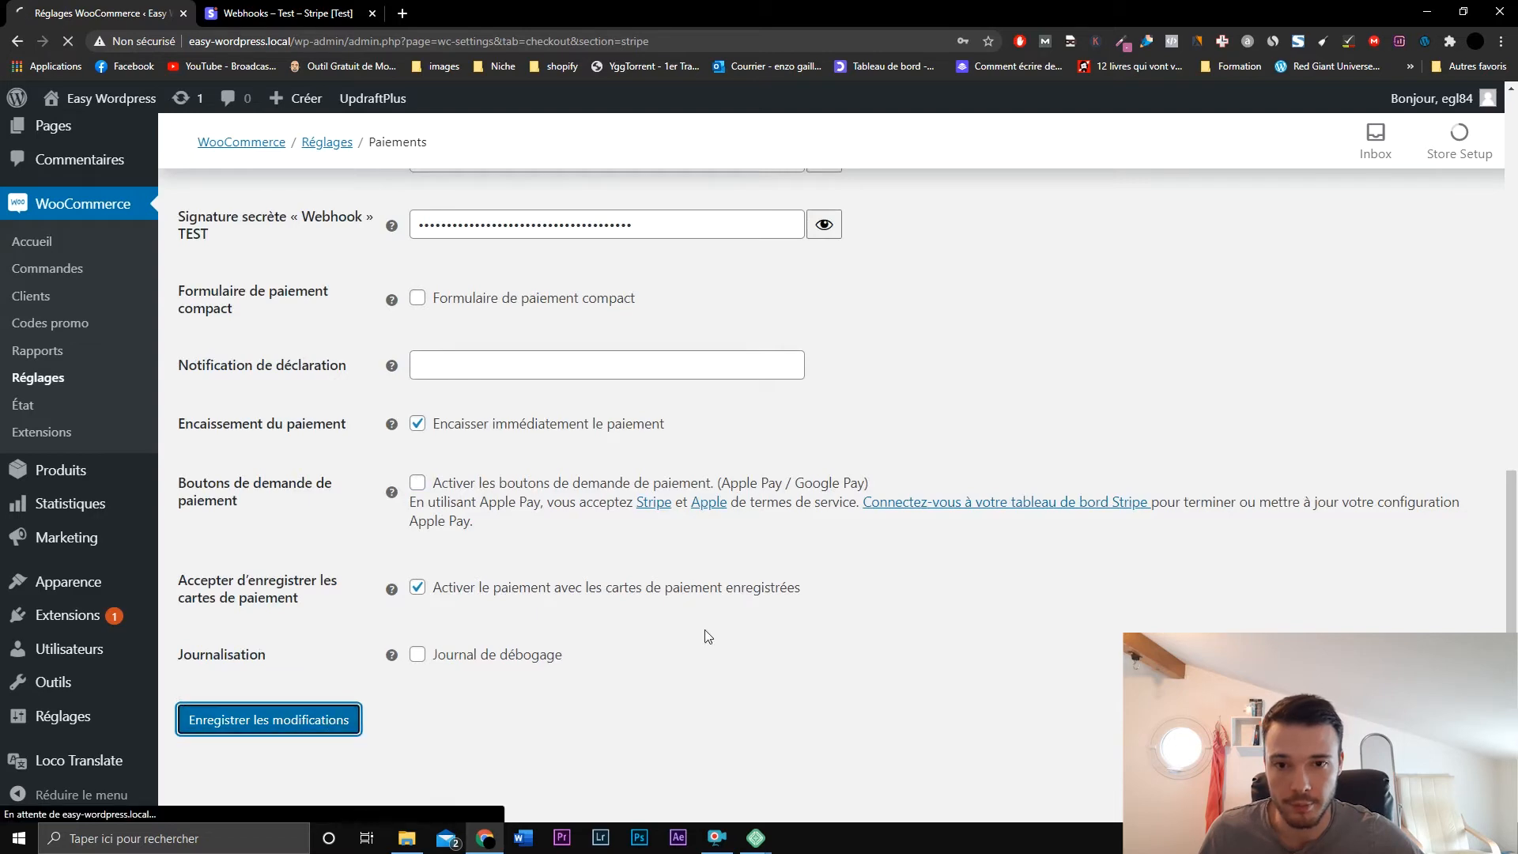
{"action": "scroll", "coordinate": [1015, 535], "scroll_direction": "down", "scroll_amount": 3}
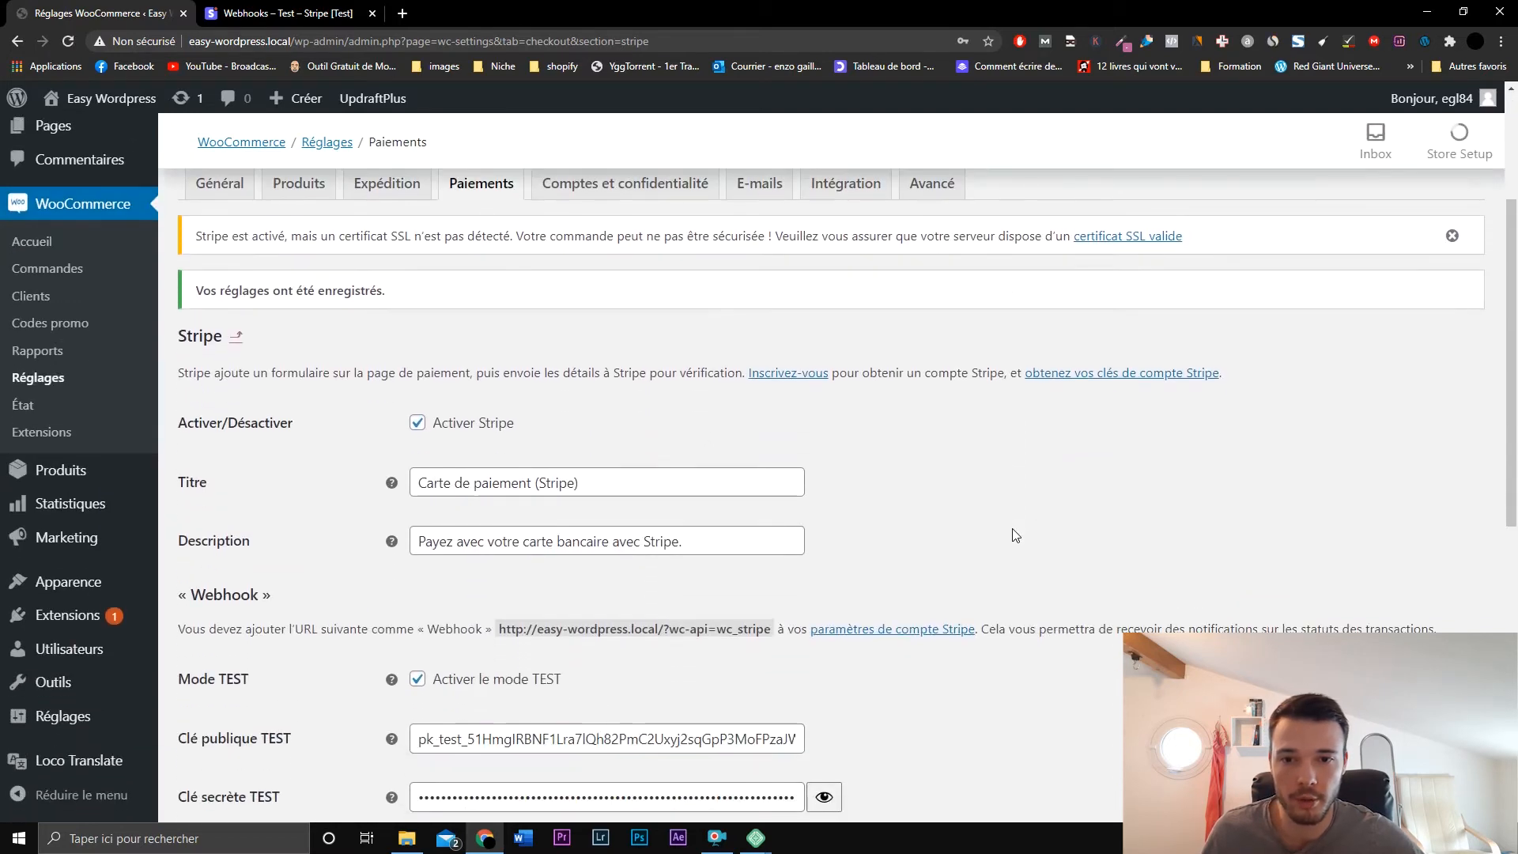
- Open the shop separately from the settings, go to Validation de la commande and examine the Stripe card payment section
{"action": "scroll", "coordinate": [1015, 535], "scroll_direction": "up", "scroll_amount": 5}
{"action": "mouse_move", "coordinate": [122, 95]}
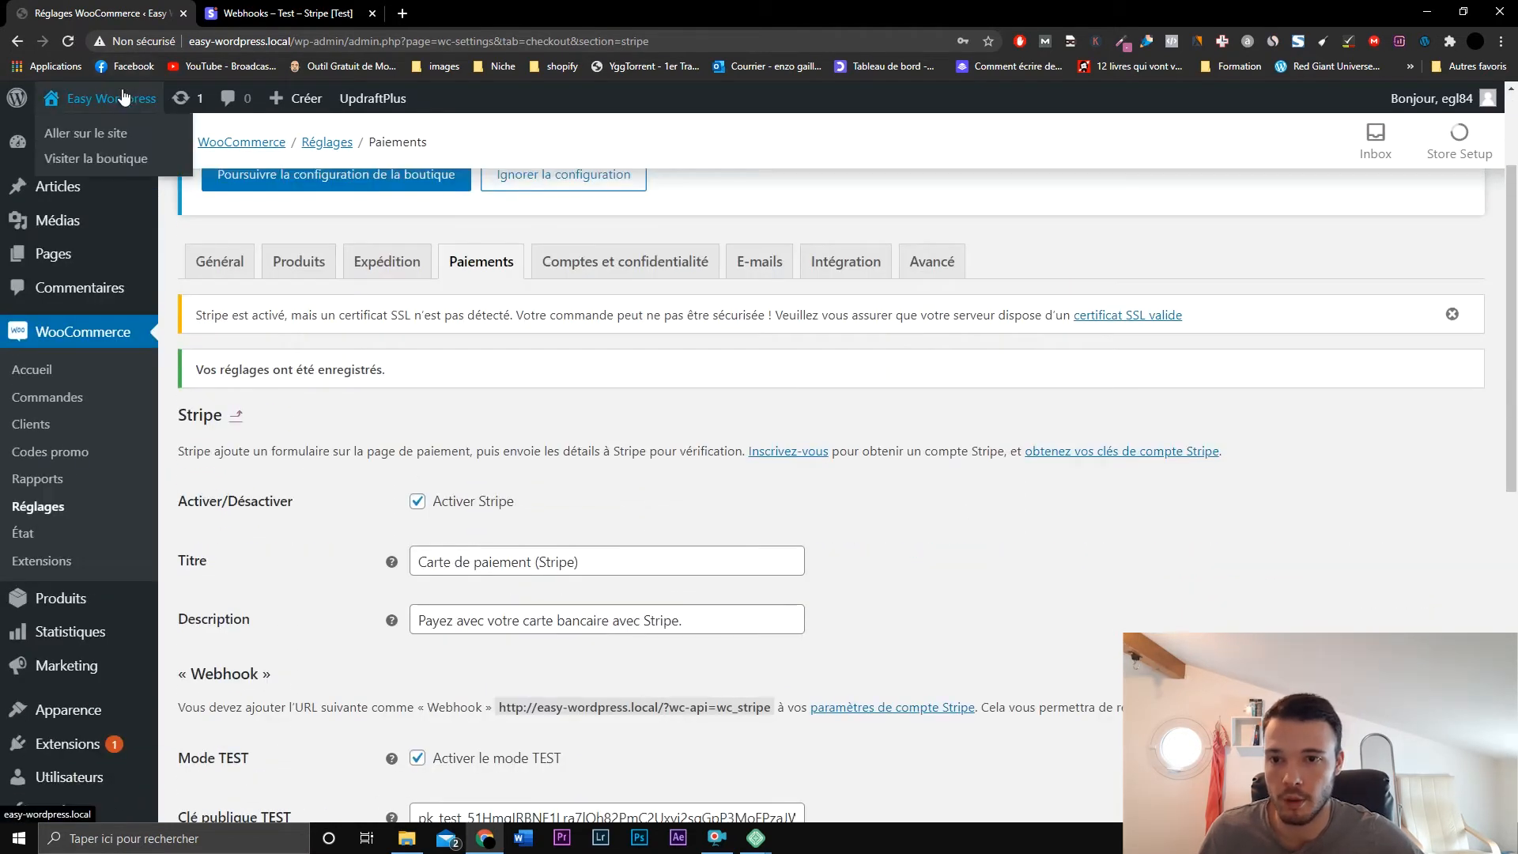
{"action": "middle_click", "coordinate": [96, 158]}
{"action": "left_click", "coordinate": [241, 10]}
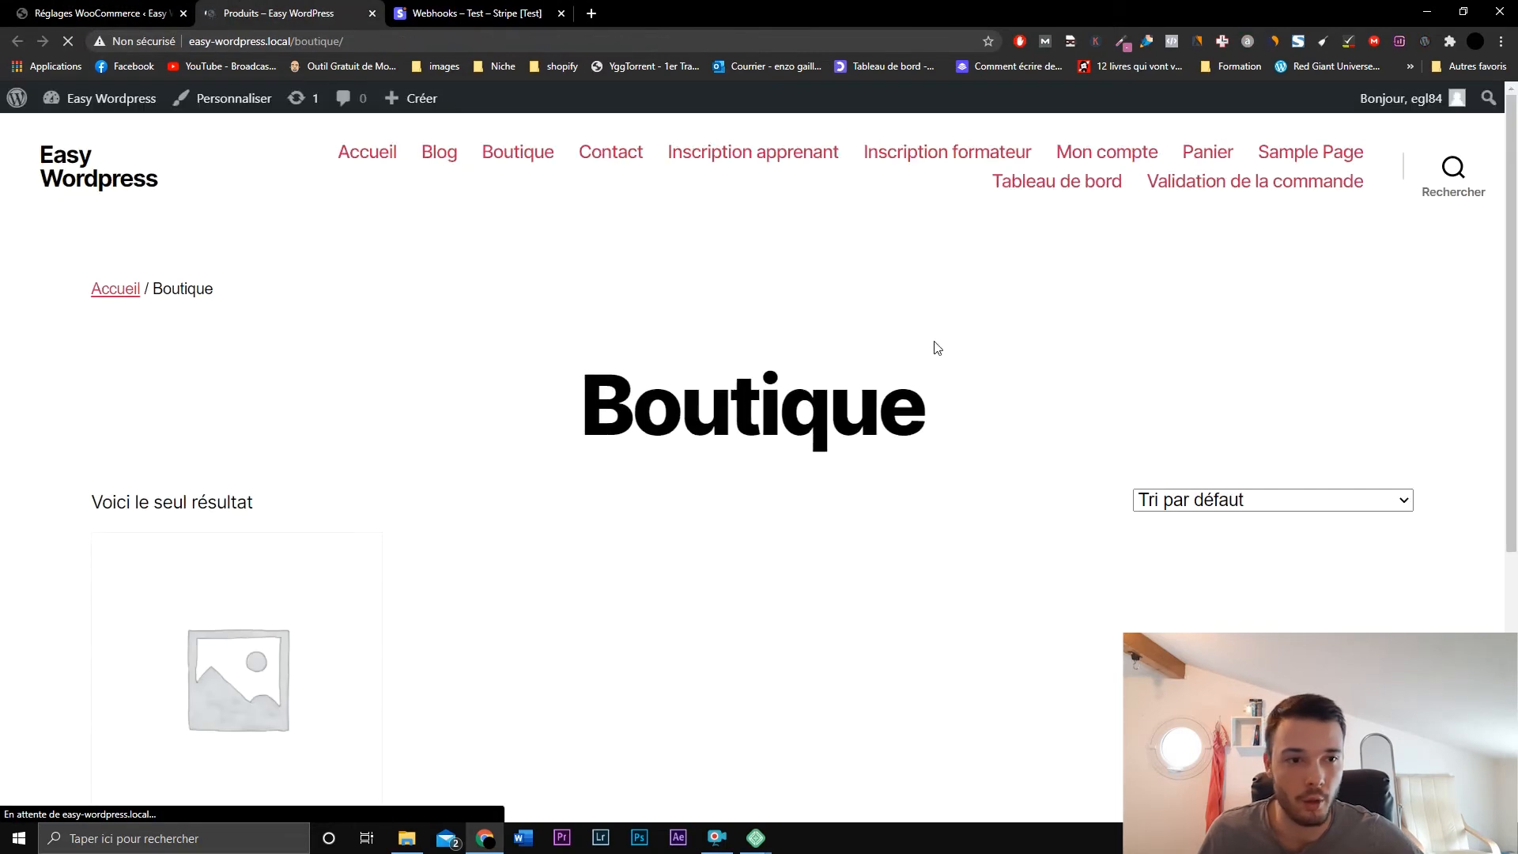
{"action": "left_click", "coordinate": [1236, 190]}
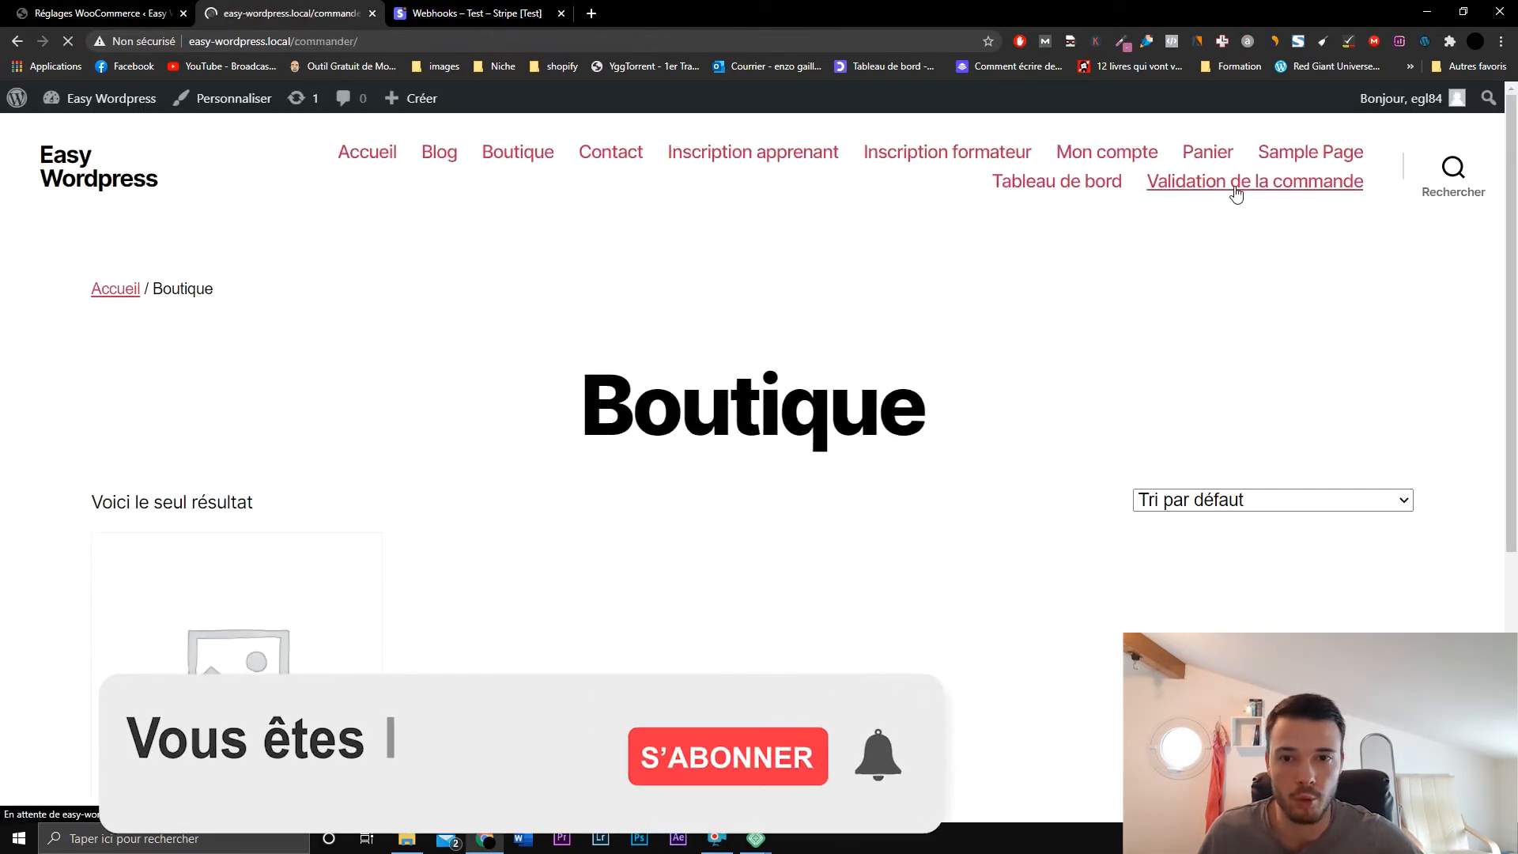
{"action": "scroll", "coordinate": [1107, 482], "scroll_direction": "down", "scroll_amount": 6}
{"action": "scroll", "coordinate": [1043, 498], "scroll_direction": "down", "scroll_amount": 1}
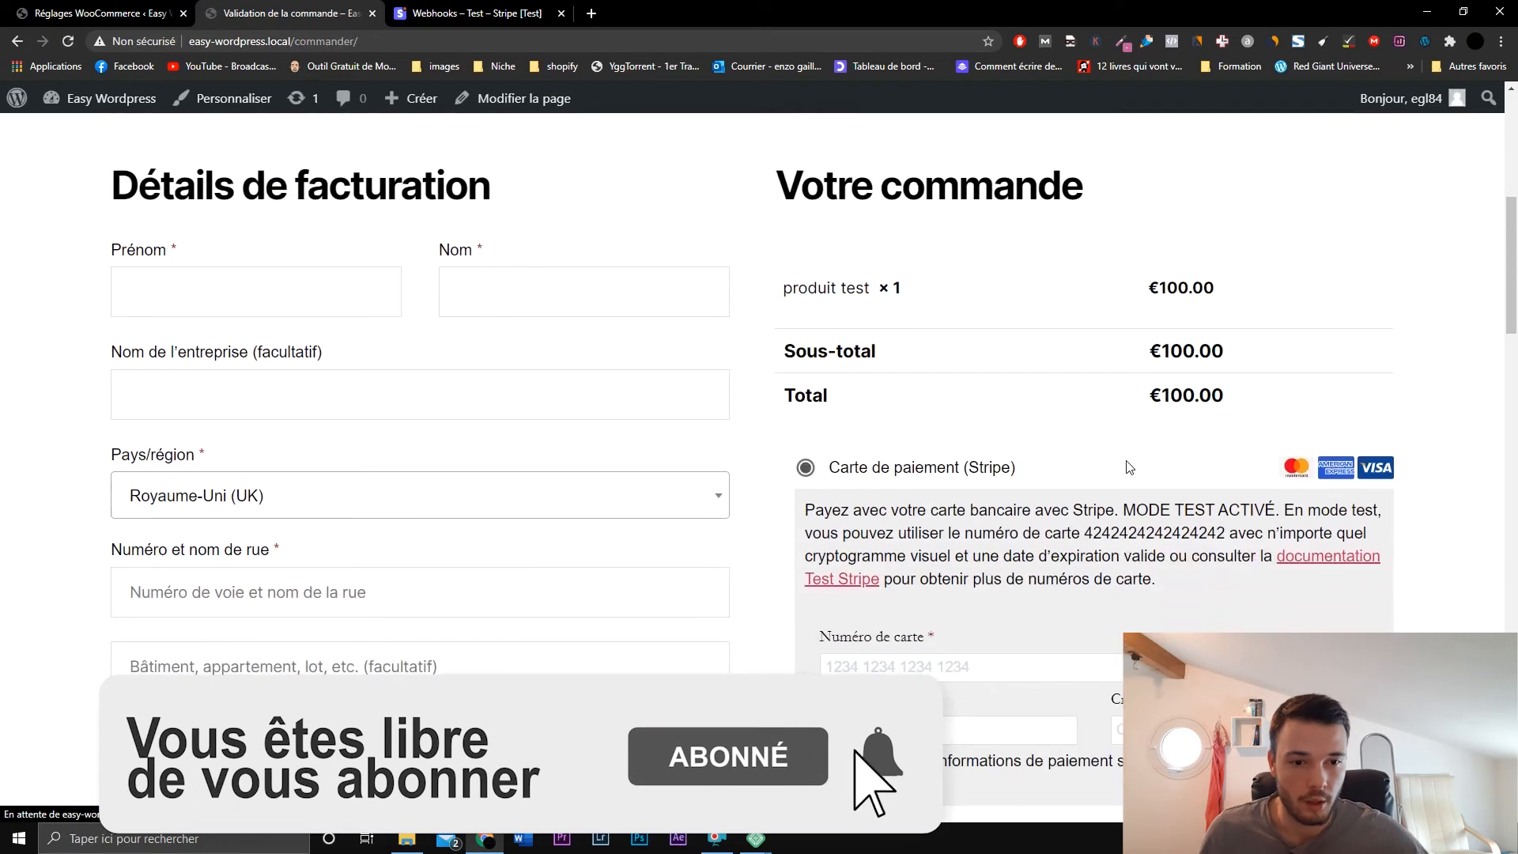
{"action": "scroll", "coordinate": [996, 497], "scroll_direction": "down", "scroll_amount": 1}
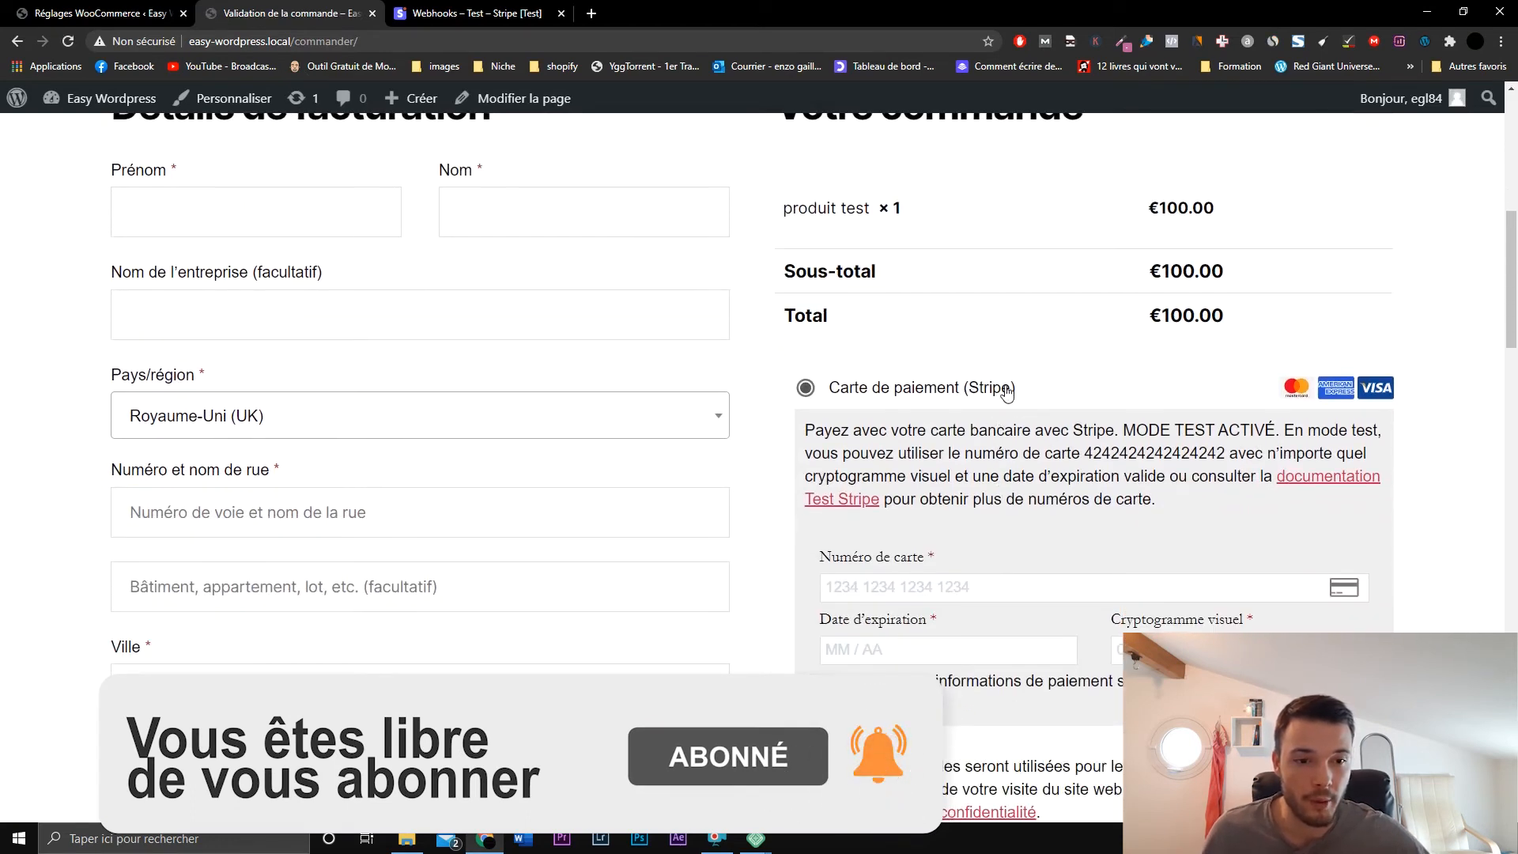
{"action": "scroll", "coordinate": [980, 387], "scroll_direction": "down", "scroll_amount": 1}
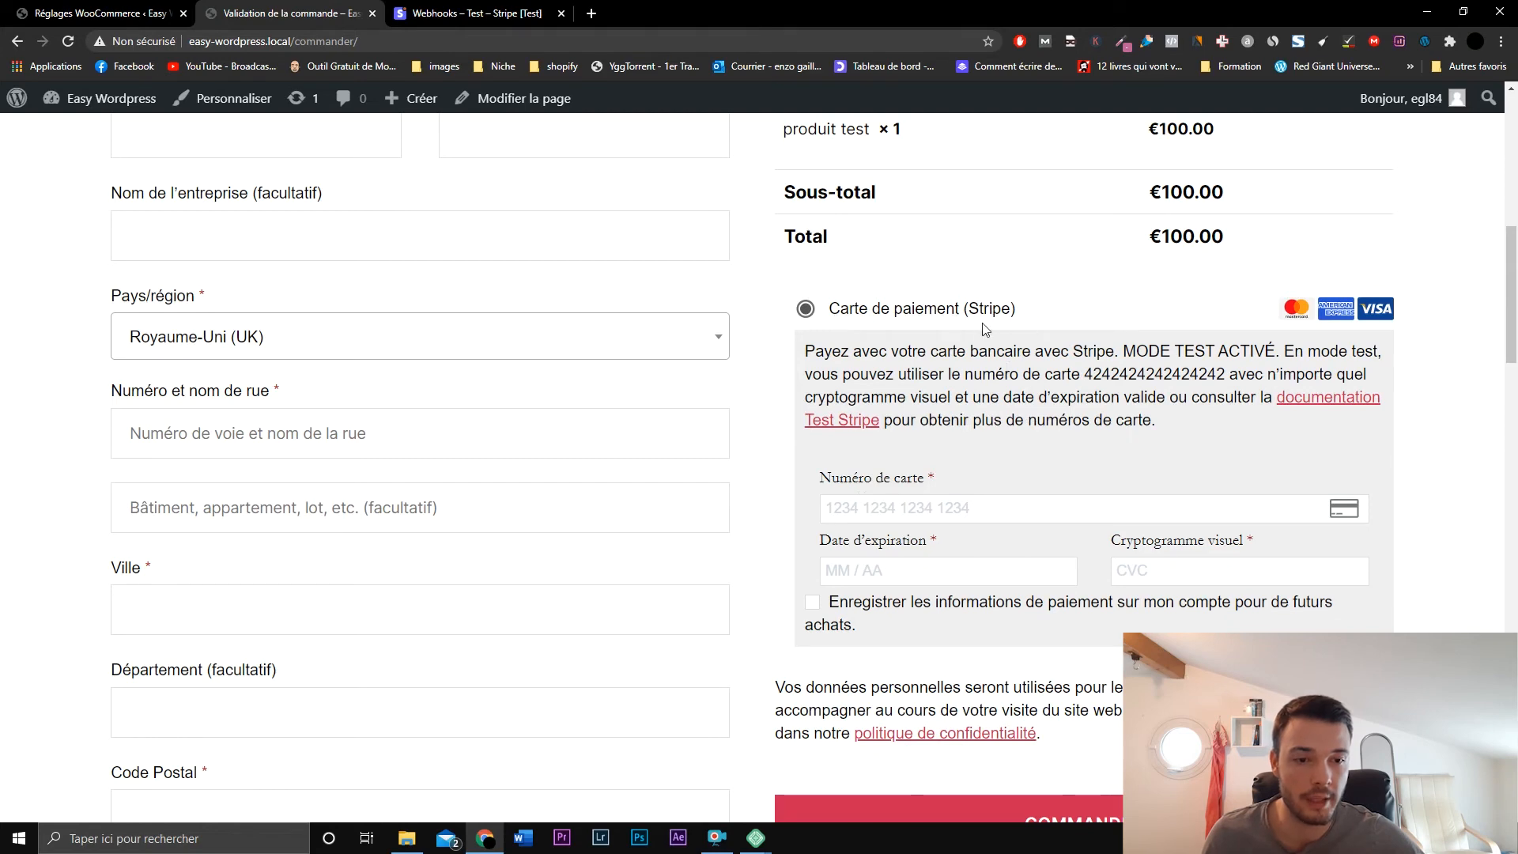
- Back in the WooCommerce Stripe settings, change the payment method's title to Carte Bancaire
{"action": "left_click", "coordinate": [105, 11]}
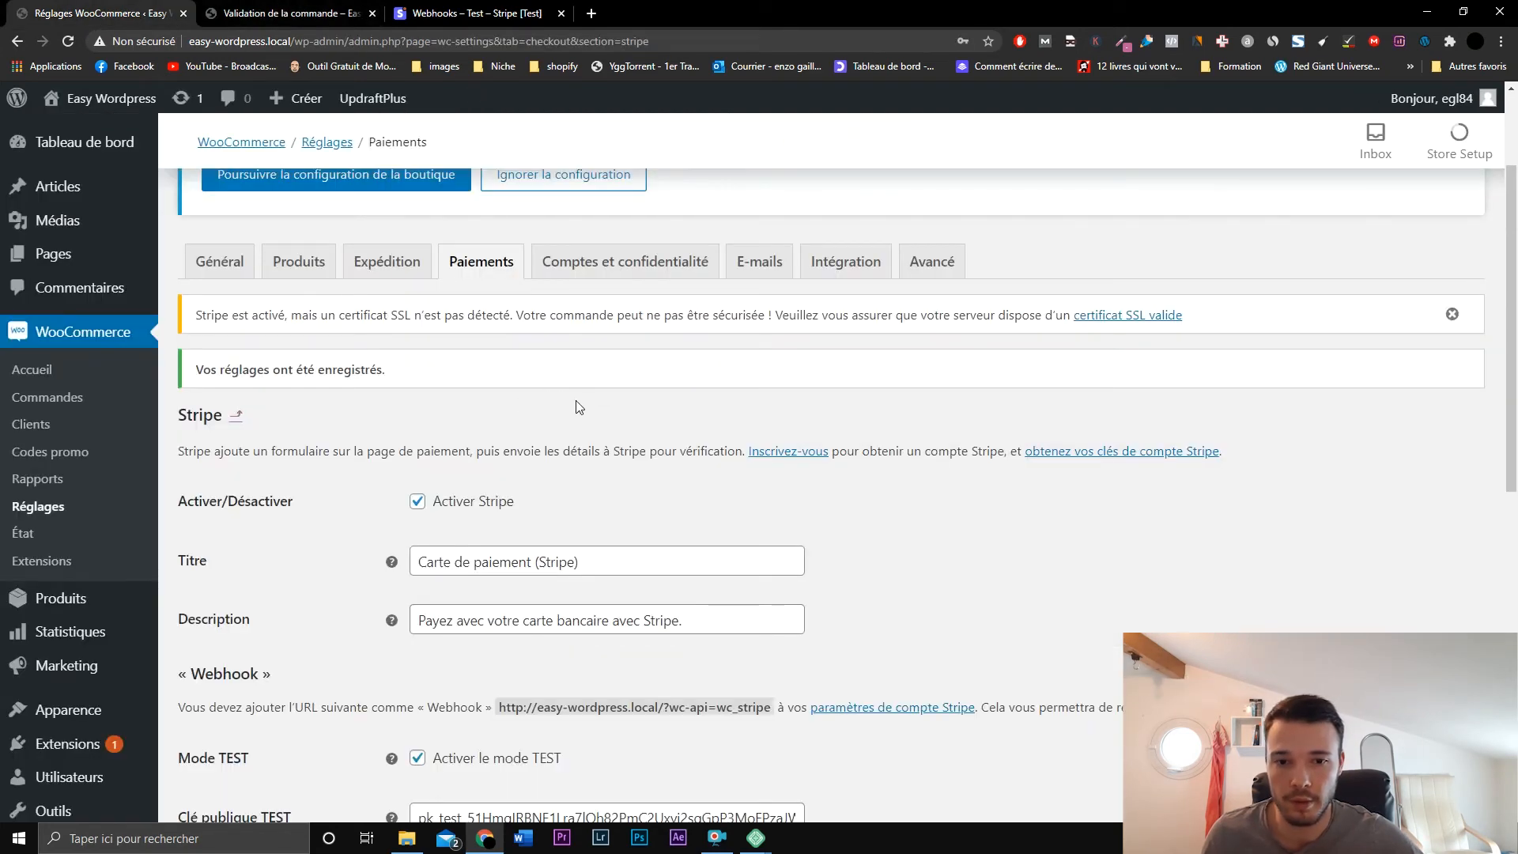
{"action": "scroll", "coordinate": [539, 252], "scroll_direction": "down", "scroll_amount": 4}
{"action": "left_click_drag", "start_coordinate": [580, 247], "coordinate": [455, 247]}
{"action": "key", "text": "BackSpace"}
{"action": "type", "text": "Bancaire"}
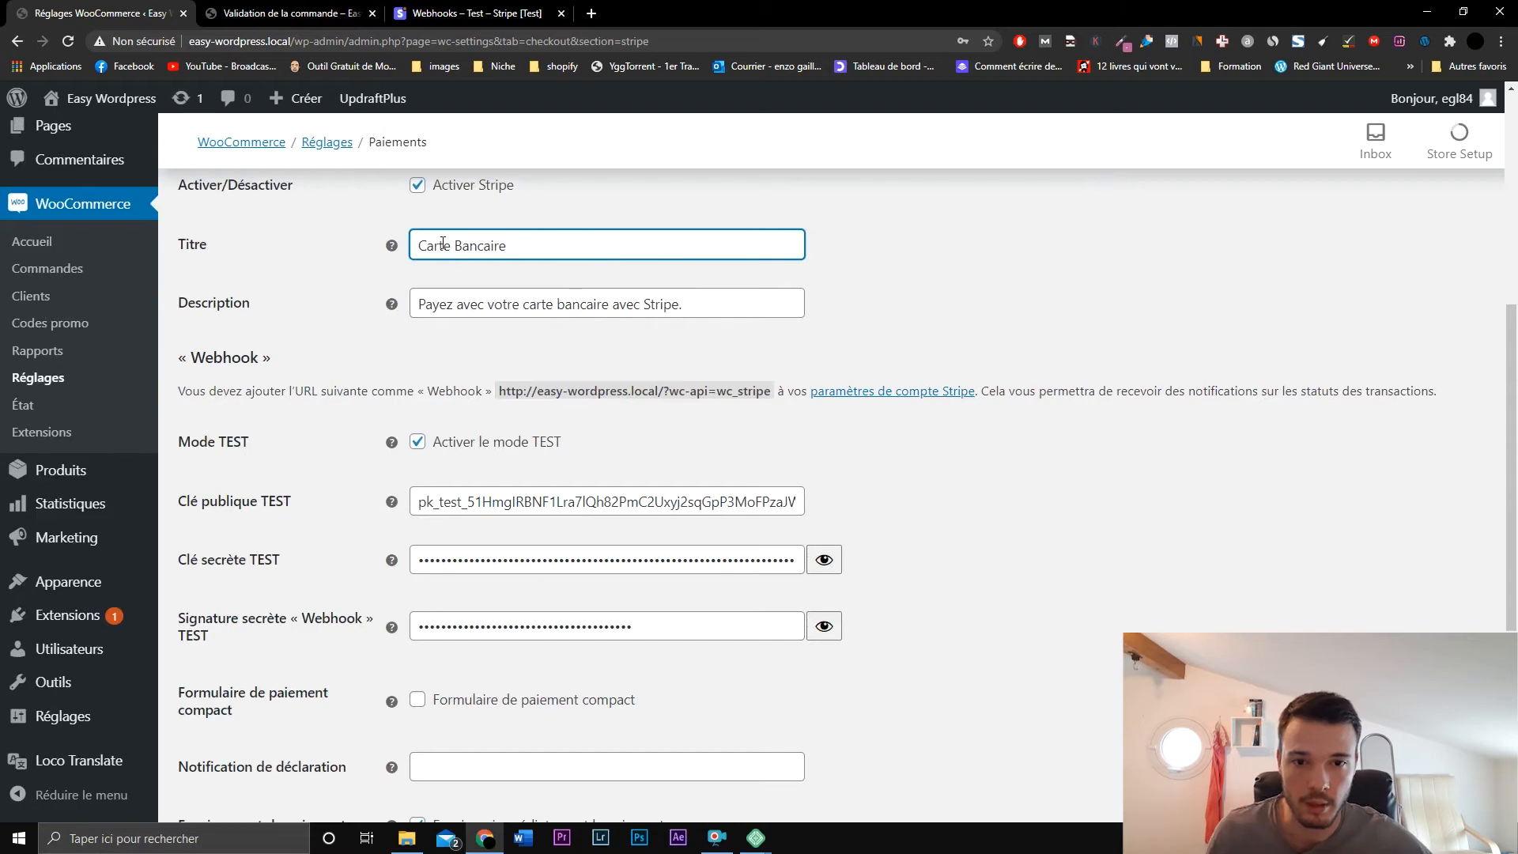
{"action": "left_click", "coordinate": [934, 326]}
- Enable Formulaire de paiement compact and save the Stripe settings
{"action": "scroll", "coordinate": [935, 325], "scroll_direction": "down", "scroll_amount": 2}
{"action": "scroll", "coordinate": [934, 326], "scroll_direction": "down", "scroll_amount": 3}
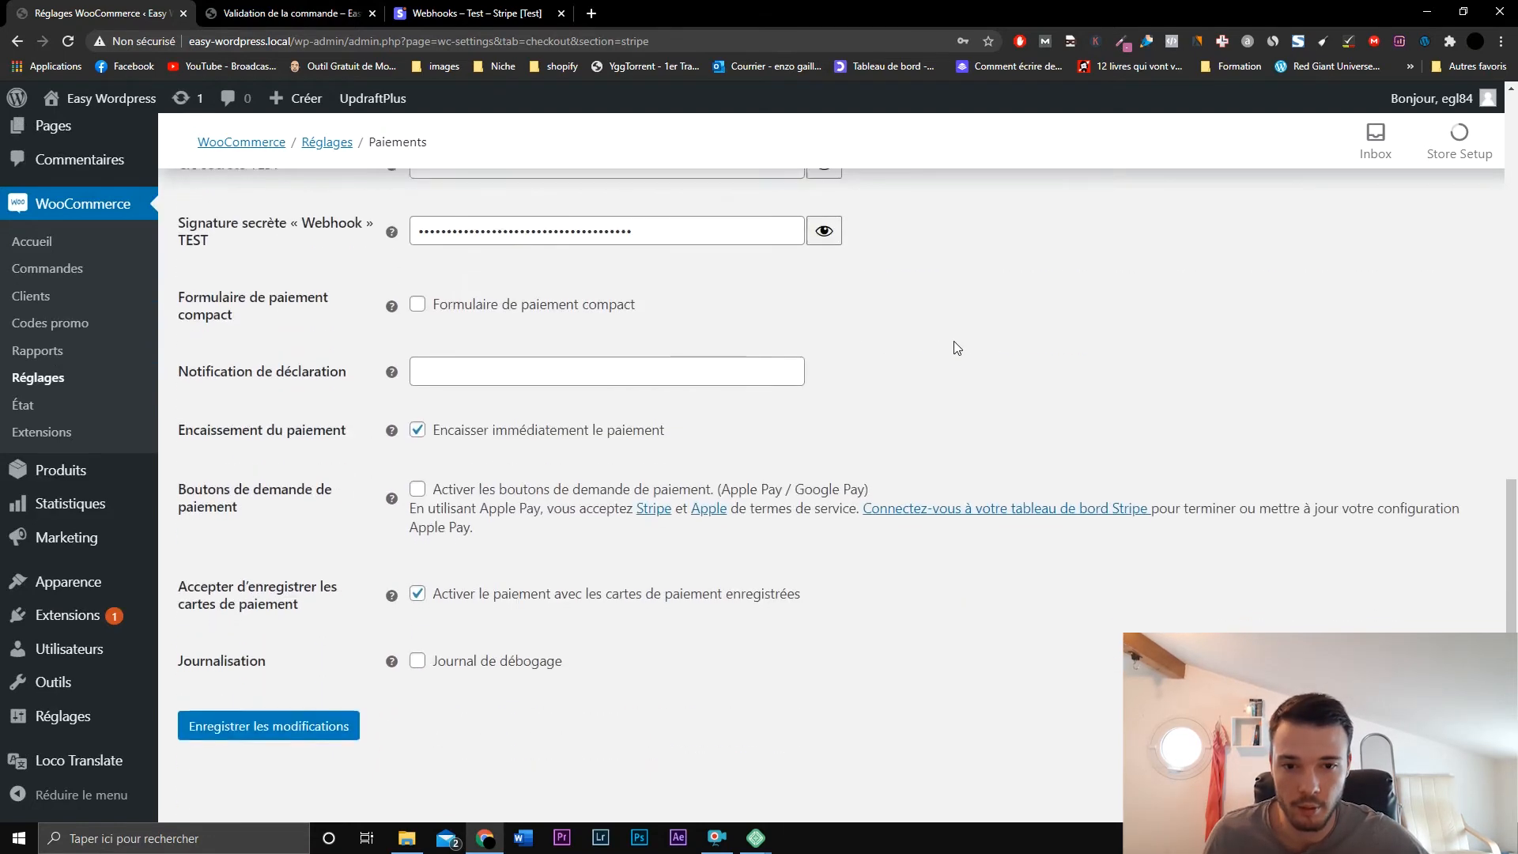
{"action": "left_click", "coordinate": [418, 306]}
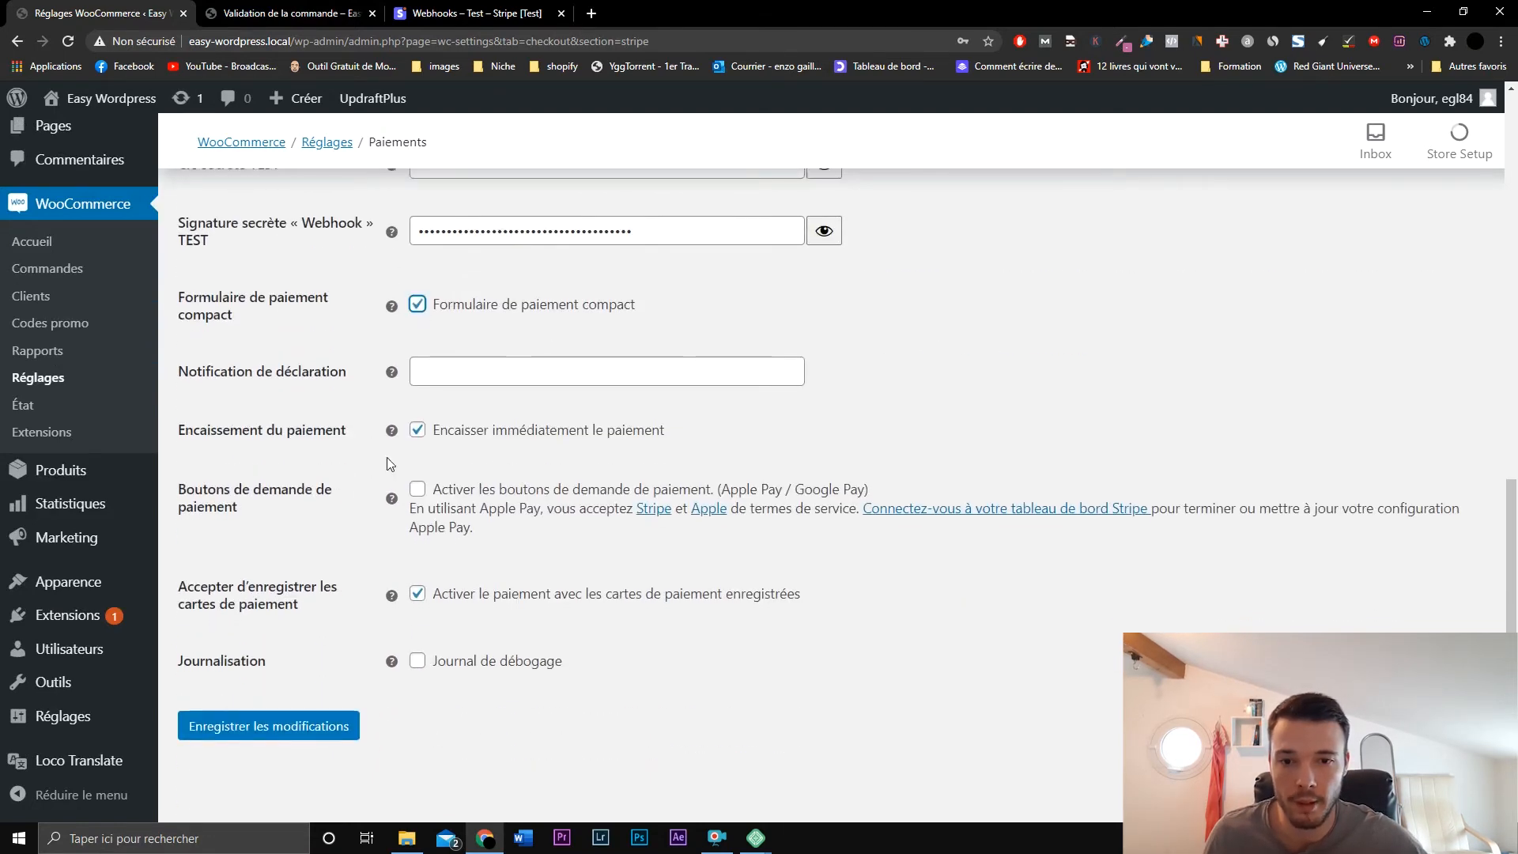
{"action": "left_click", "coordinate": [291, 725]}
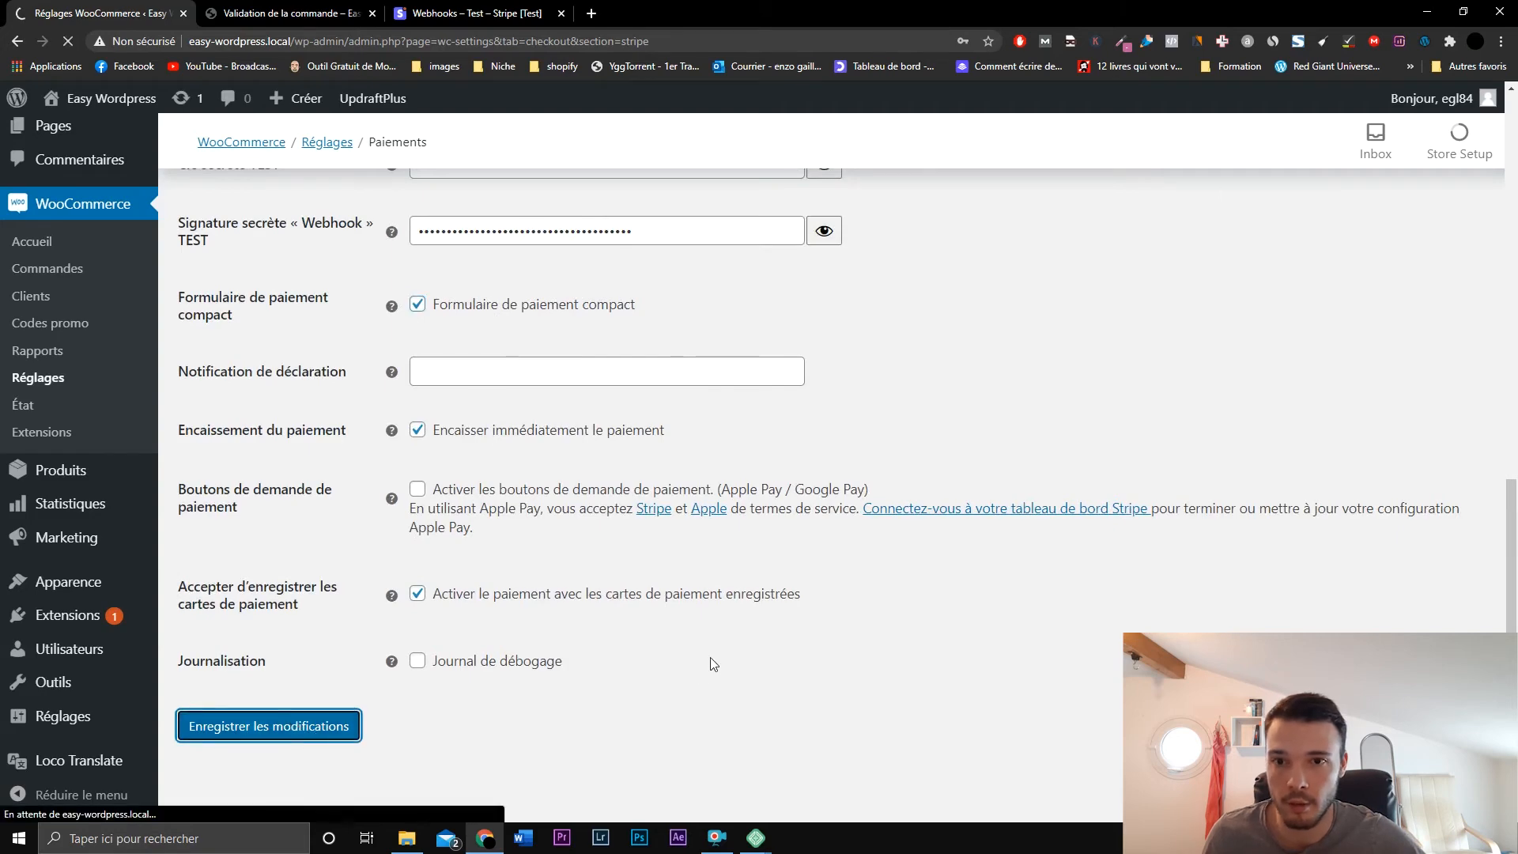
- Reload the checkout page and check the payment method's title and compact card form
{"action": "left_click", "coordinate": [331, 6]}
{"action": "left_click", "coordinate": [69, 42]}
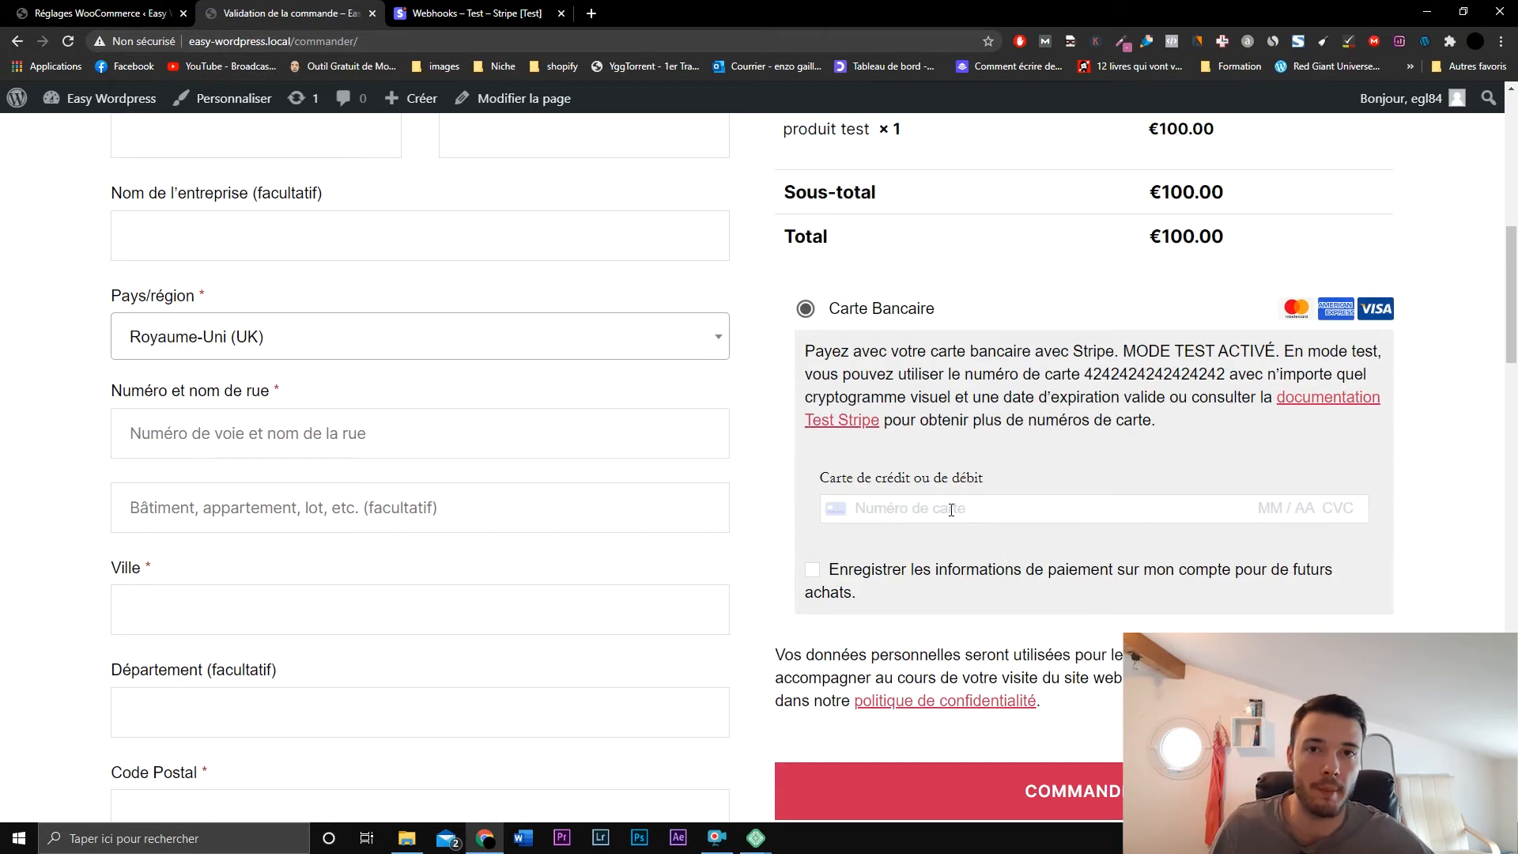
{"action": "scroll", "coordinate": [1397, 463], "scroll_direction": "down", "scroll_amount": 1}
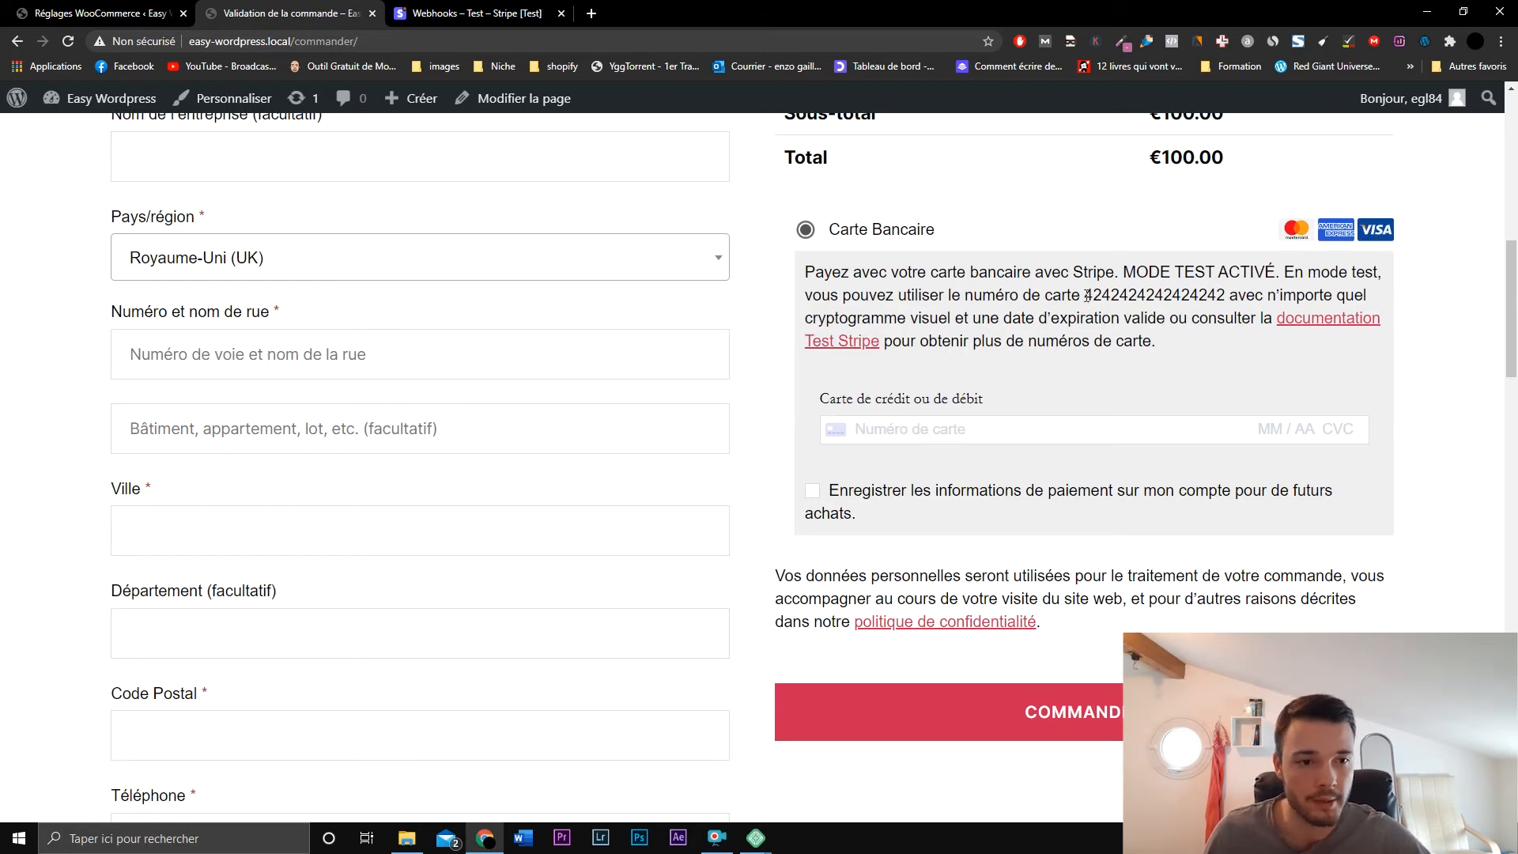
- Copy the test card number from the Stripe payment notice into the checkout's card number field
{"action": "left_click_drag", "start_coordinate": [1087, 296], "coordinate": [1226, 295]}
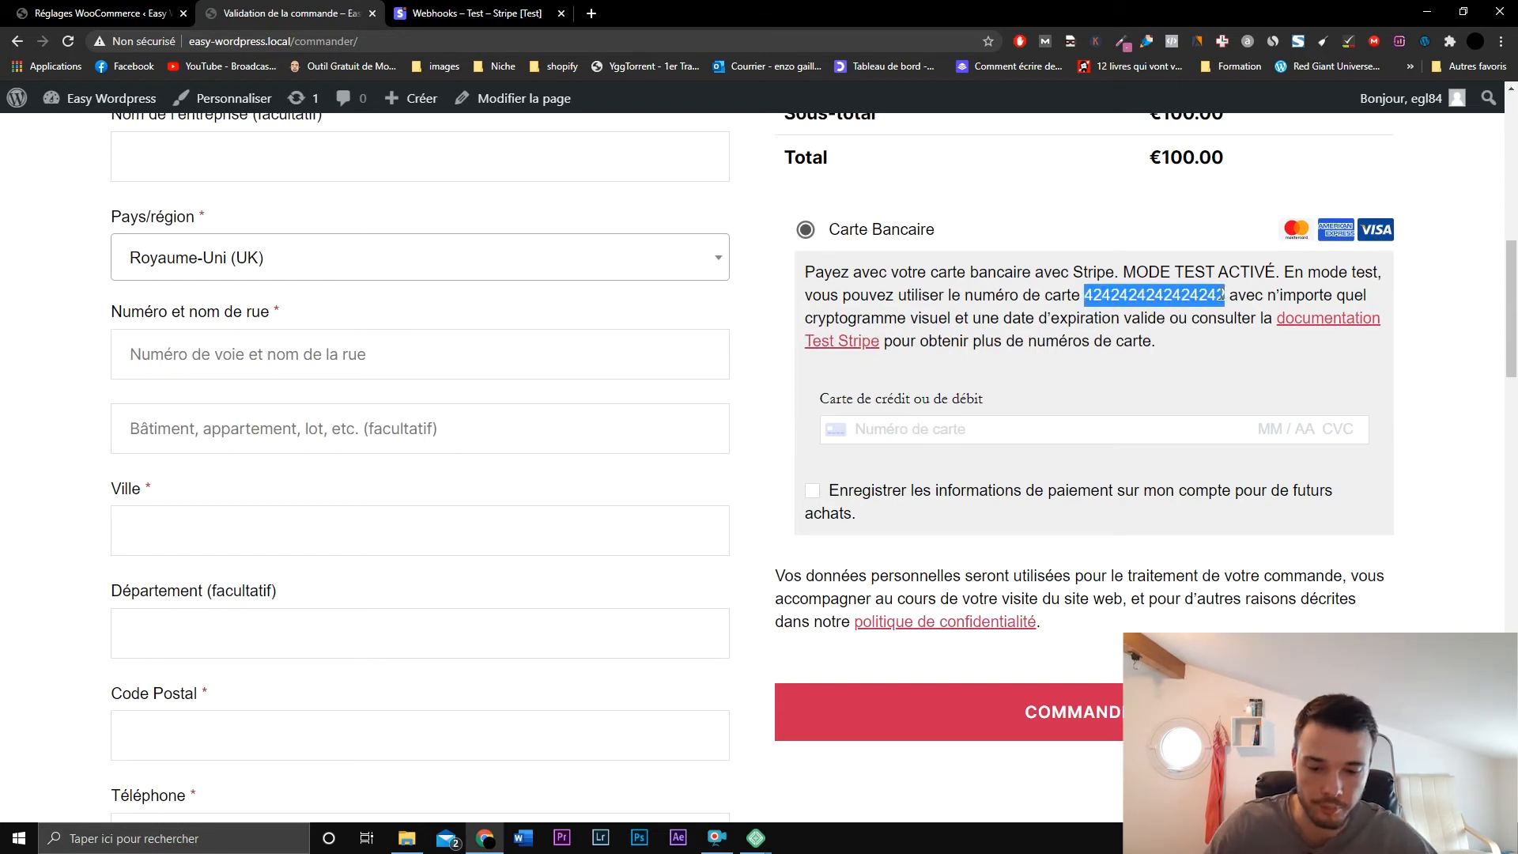
{"action": "left_click", "coordinate": [1027, 428]}
{"action": "key", "text": "ctrl+v"}
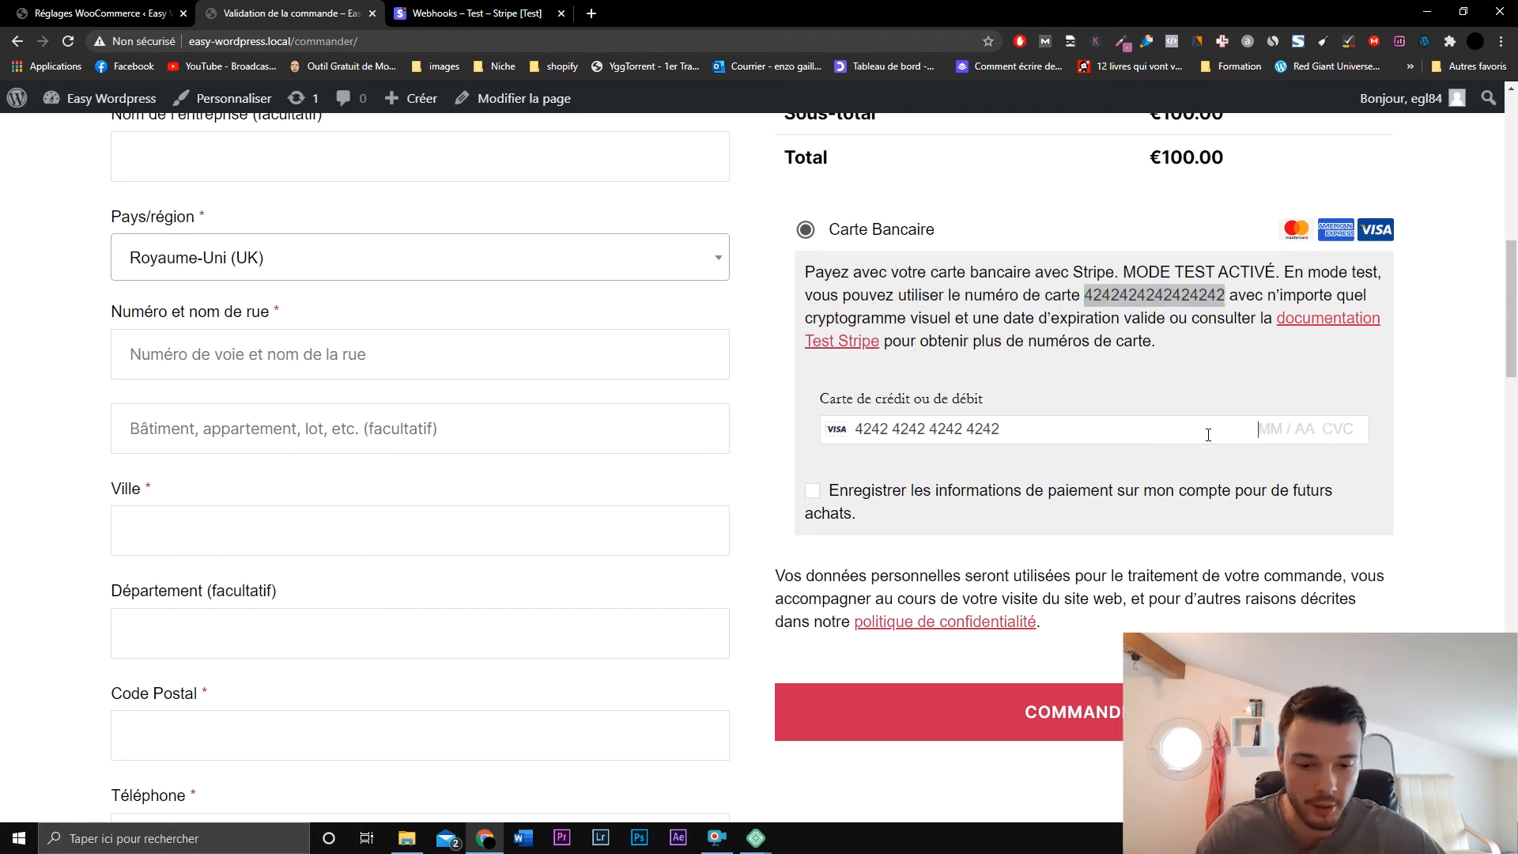
- Set the test card's expiry date to 06 / 22 and enter a CVC security code
{"action": "type", "text": "06 / "}
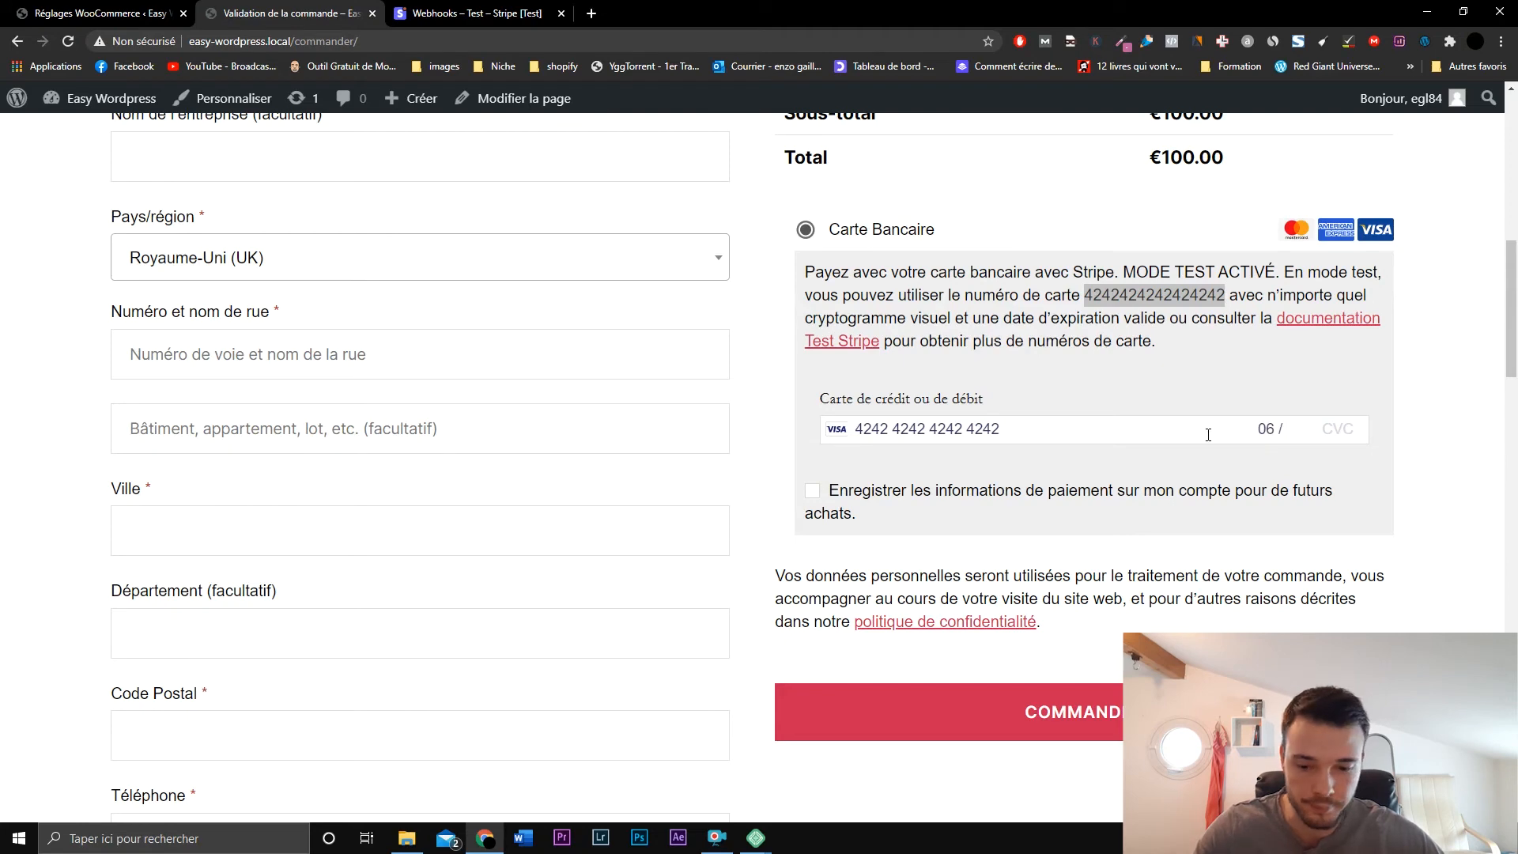
{"action": "type", "text": "20"}
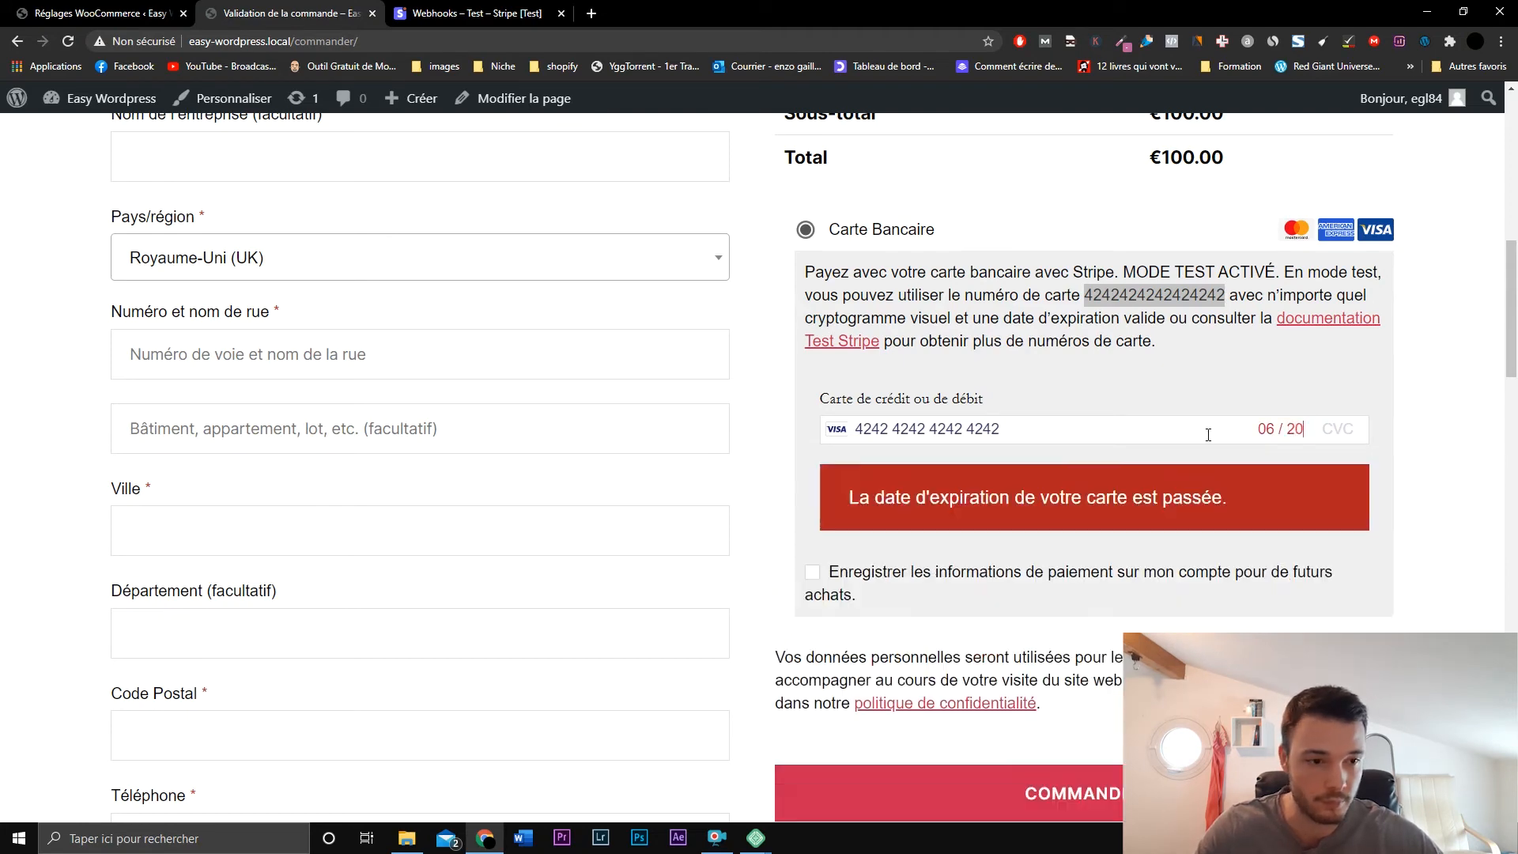
{"action": "scroll", "coordinate": [1208, 434], "scroll_direction": "down", "scroll_amount": 2}
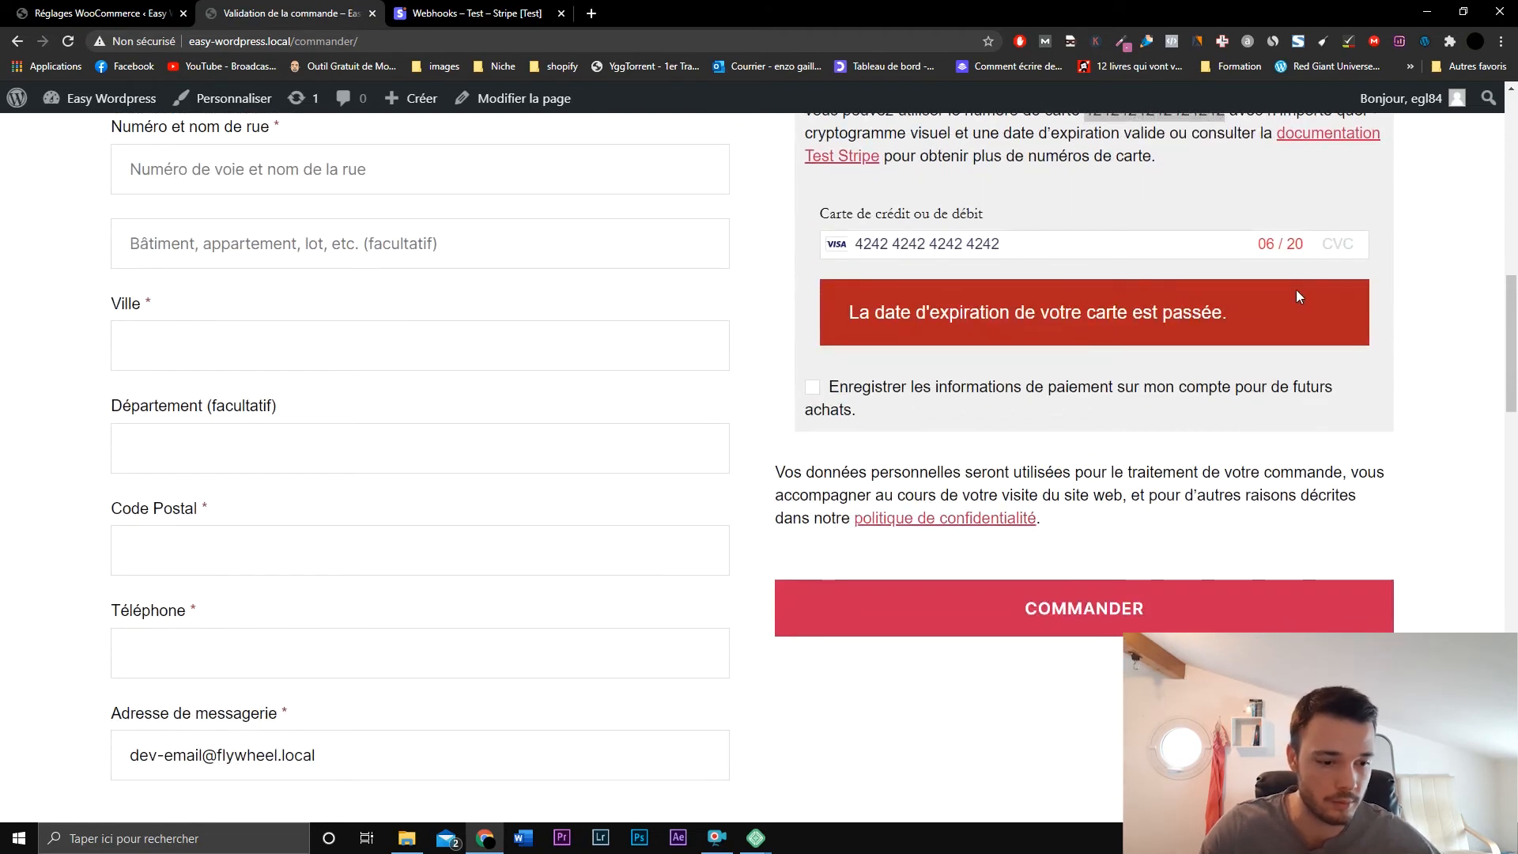
{"action": "key", "text": "BackSpace"}
{"action": "type", "text": "2 "}
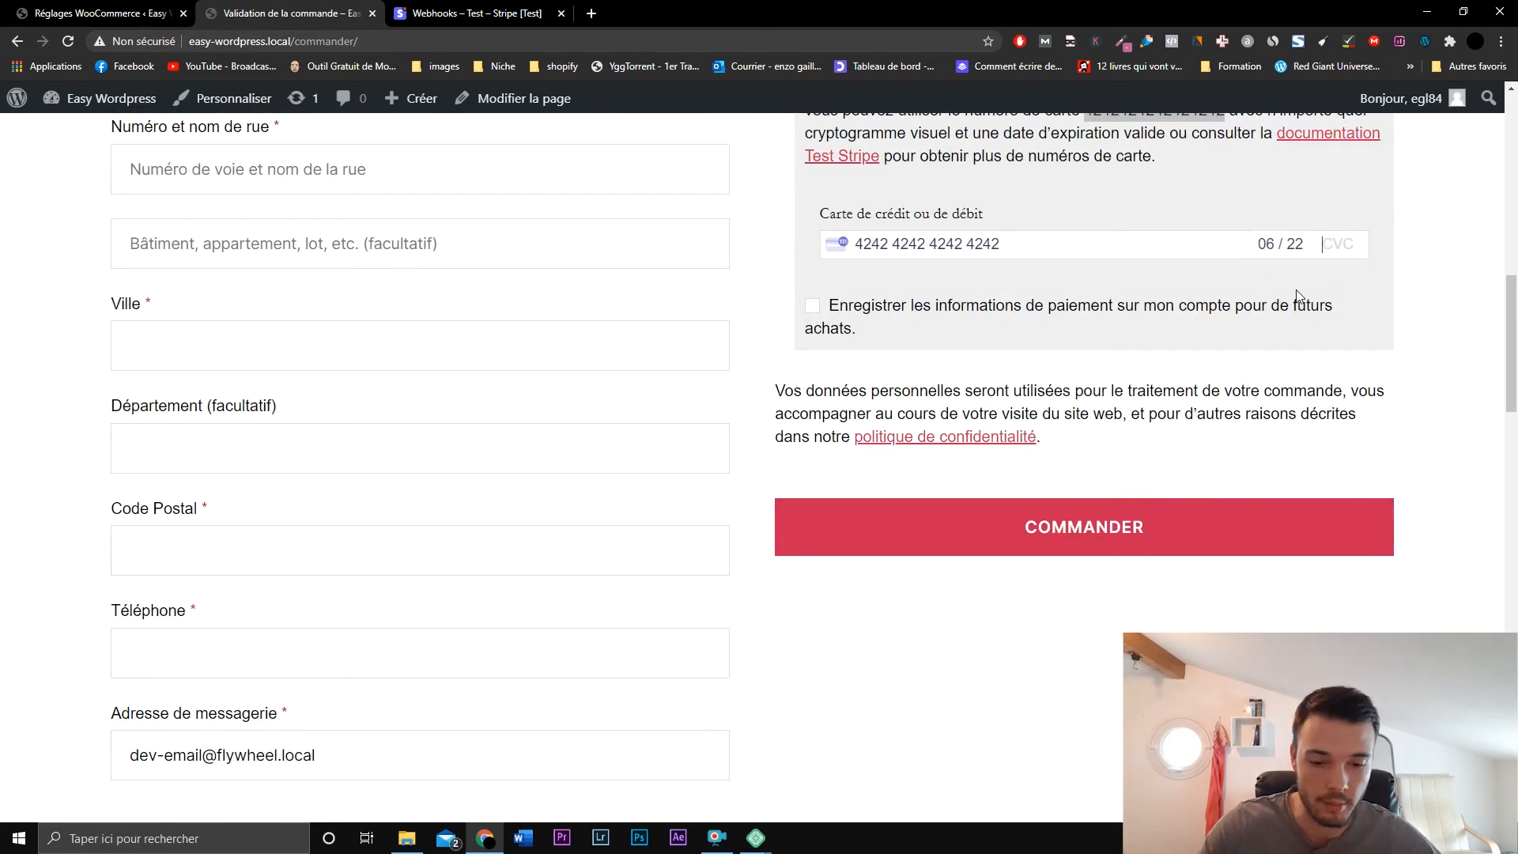
{"action": "type", "text": "660"}
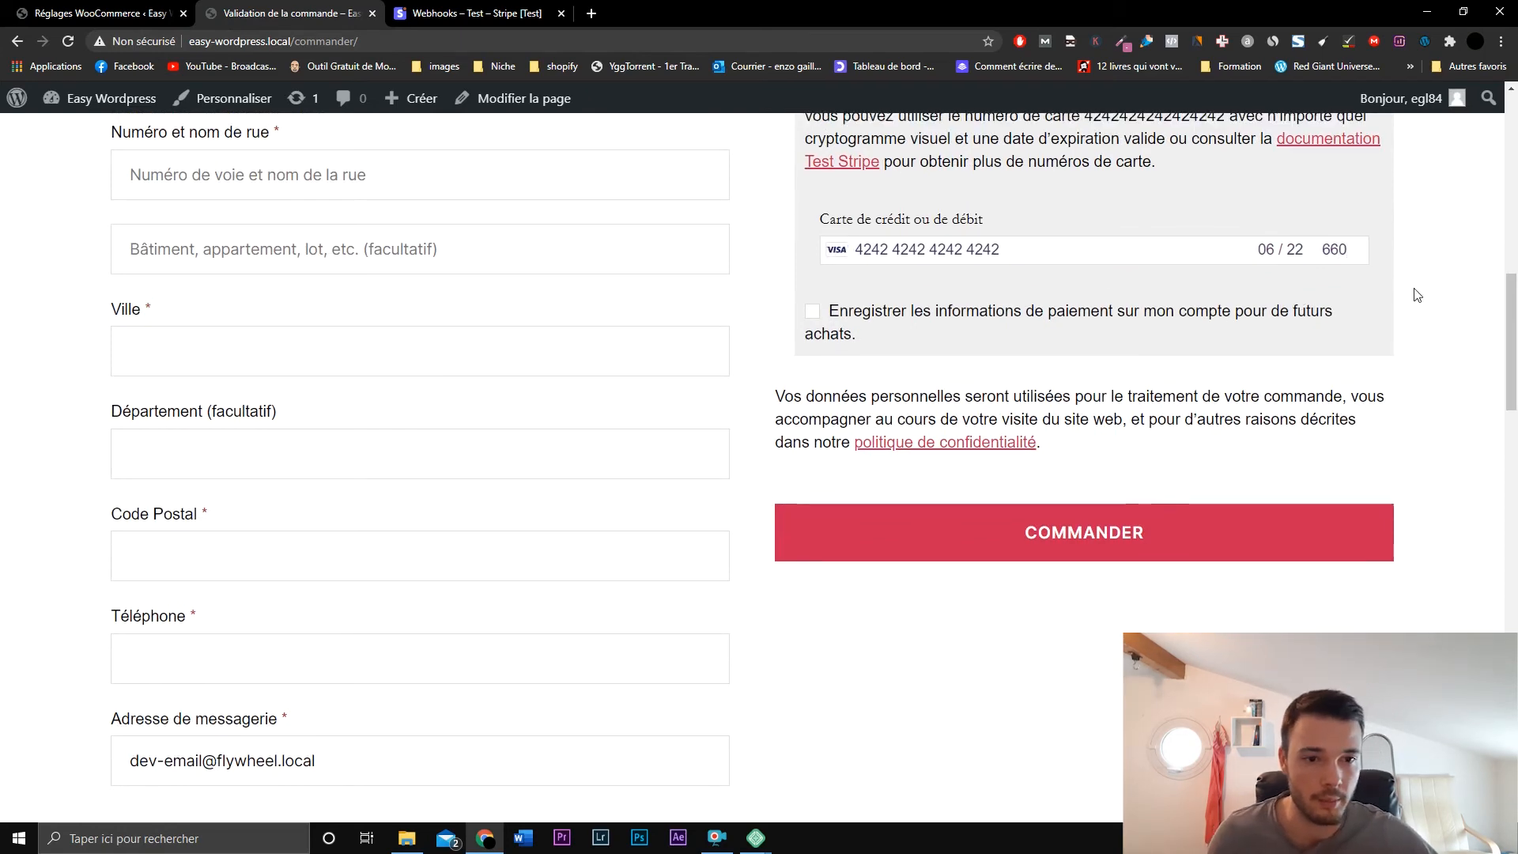
- Fill in the billing details with the browser's saved address, with France as the country, and place the order
{"action": "scroll", "coordinate": [1418, 295], "scroll_direction": "up", "scroll_amount": 2}
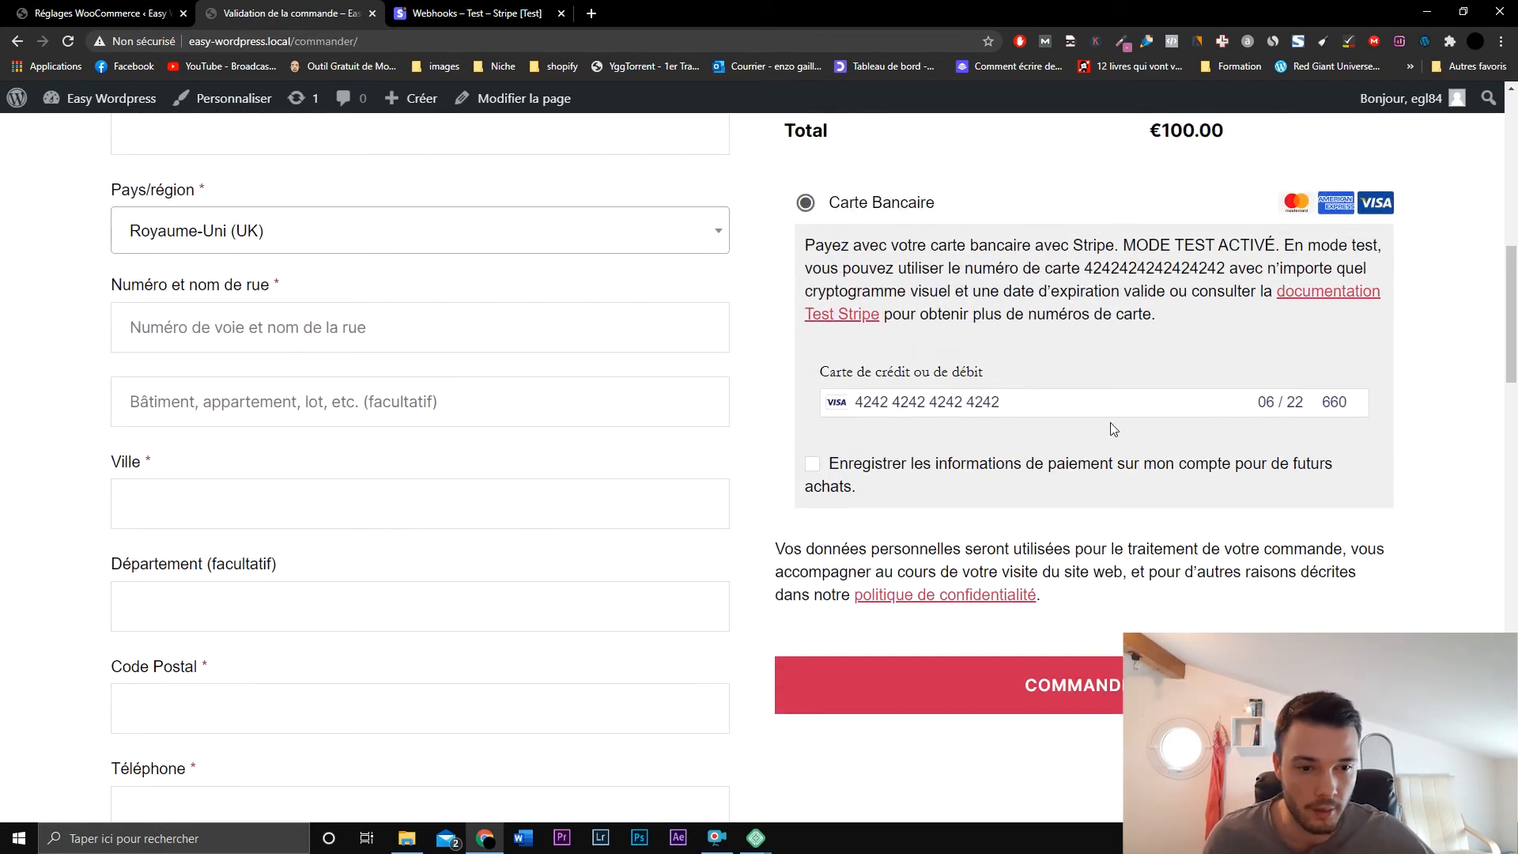
{"action": "scroll", "coordinate": [1088, 414], "scroll_direction": "up", "scroll_amount": 4}
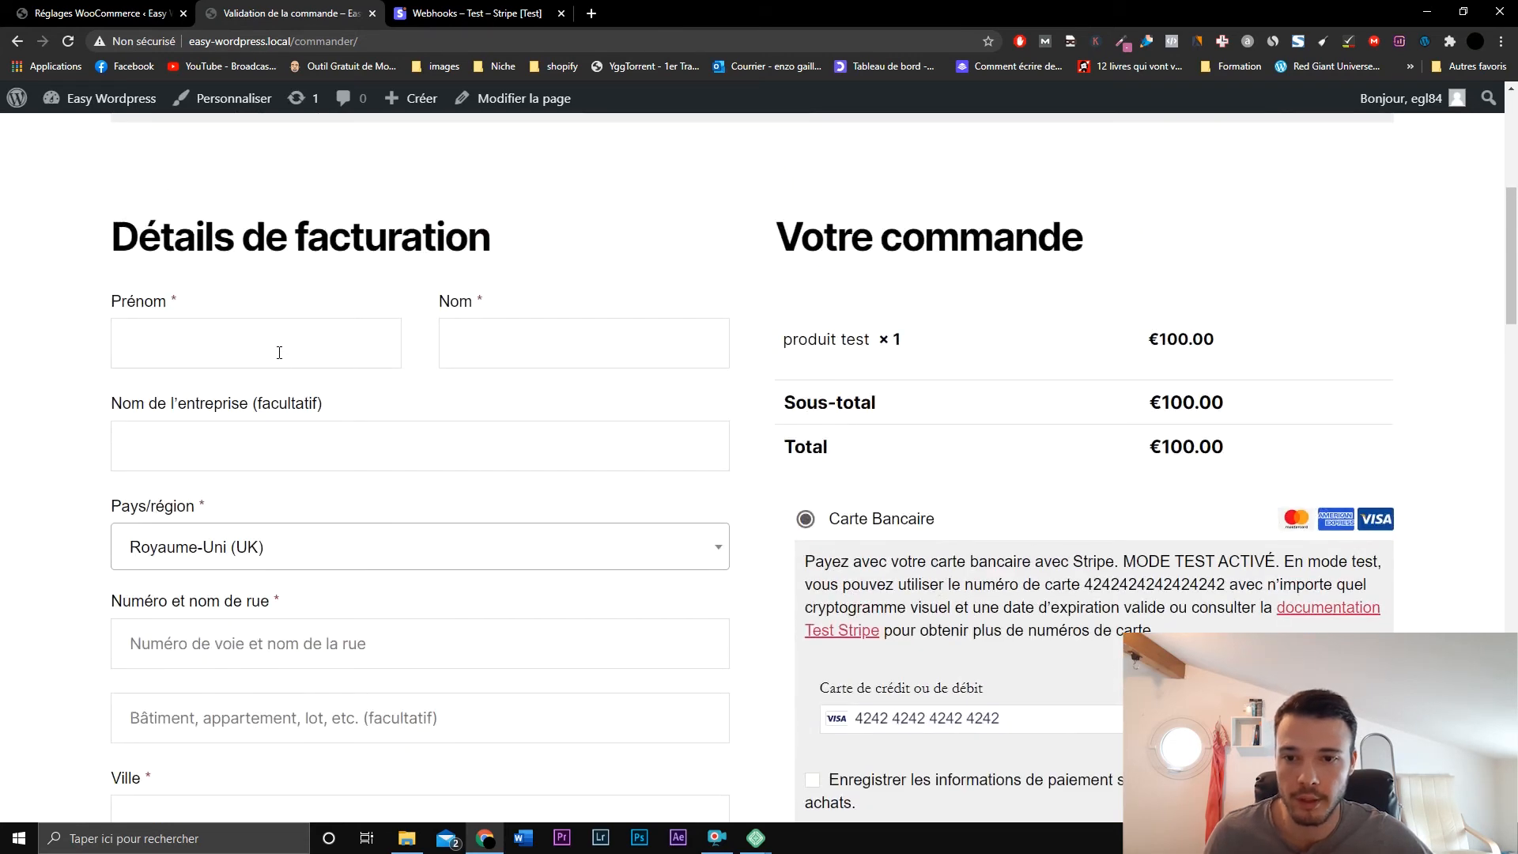
{"action": "left_click", "coordinate": [279, 353]}
{"action": "left_click", "coordinate": [238, 409]}
{"action": "scroll", "coordinate": [965, 535], "scroll_direction": "down", "scroll_amount": 5}
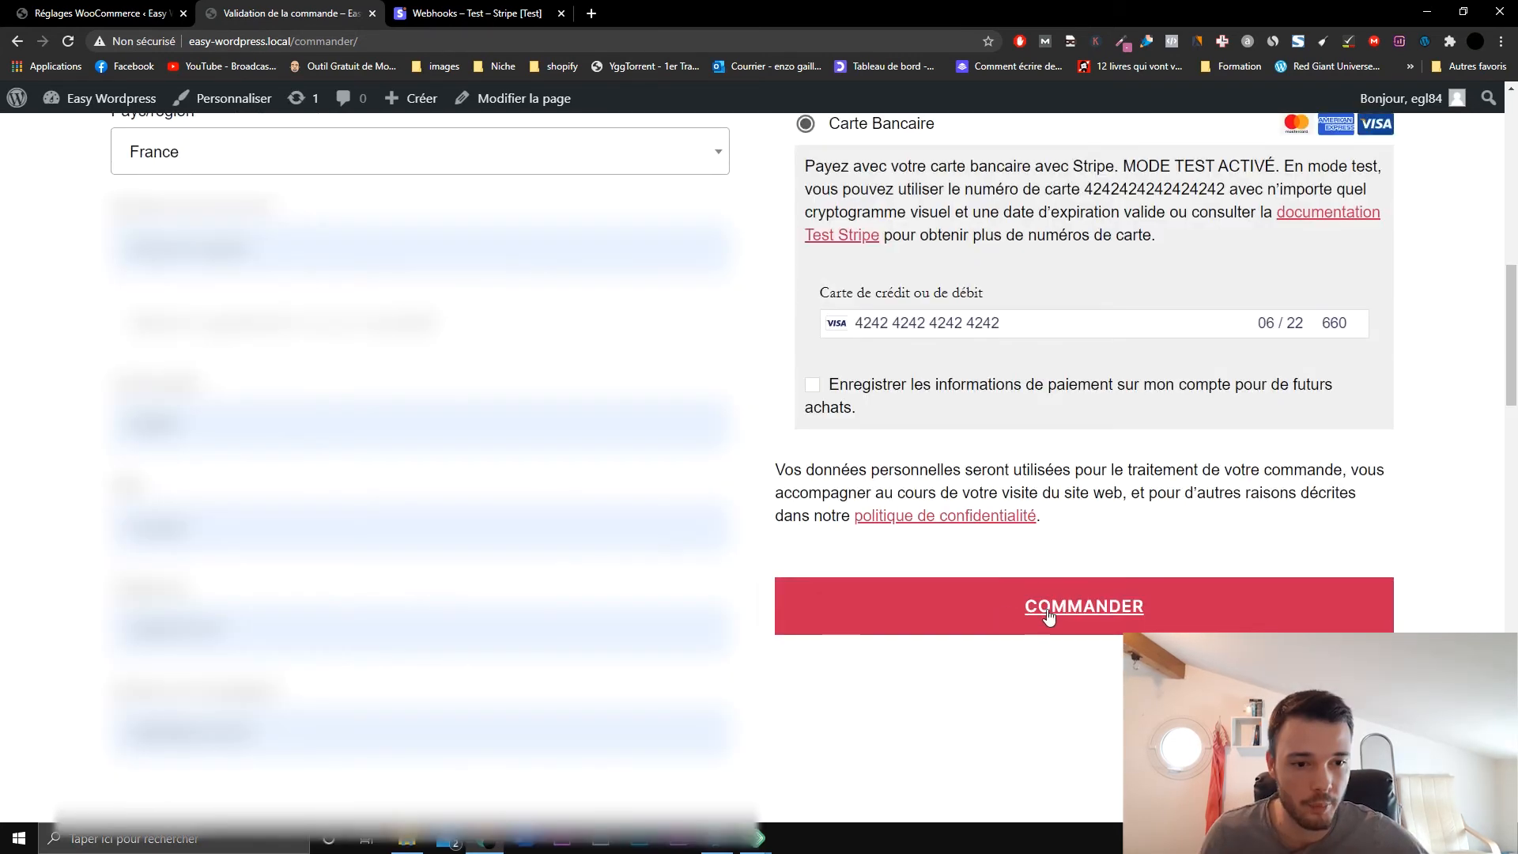
{"action": "left_click", "coordinate": [1095, 605]}
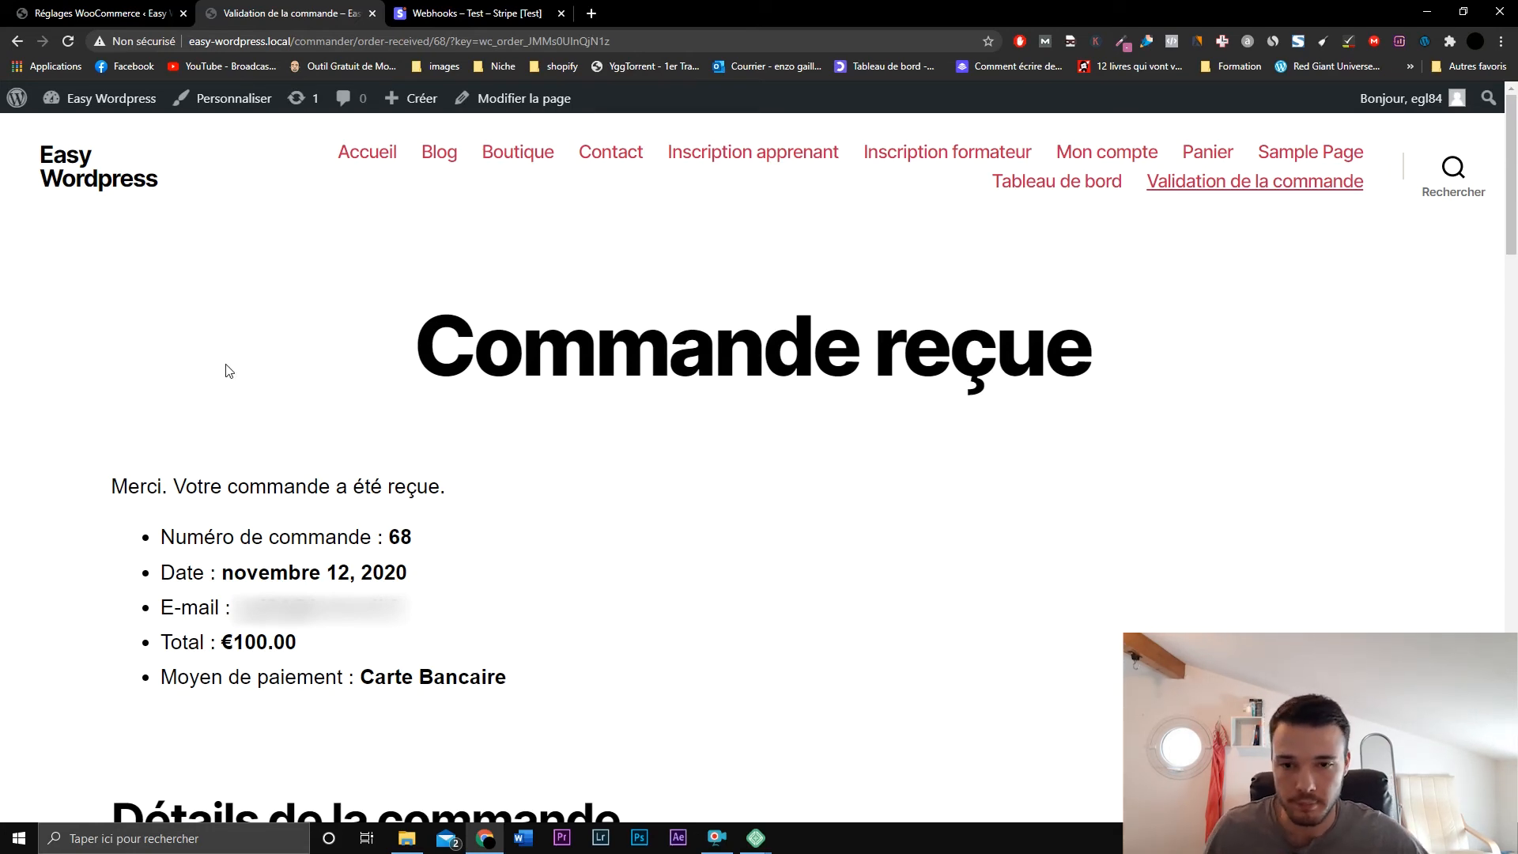
- Close the order confirmation page and try to switch off Mode test in the Stripe dashboard
{"action": "left_click", "coordinate": [372, 13]}
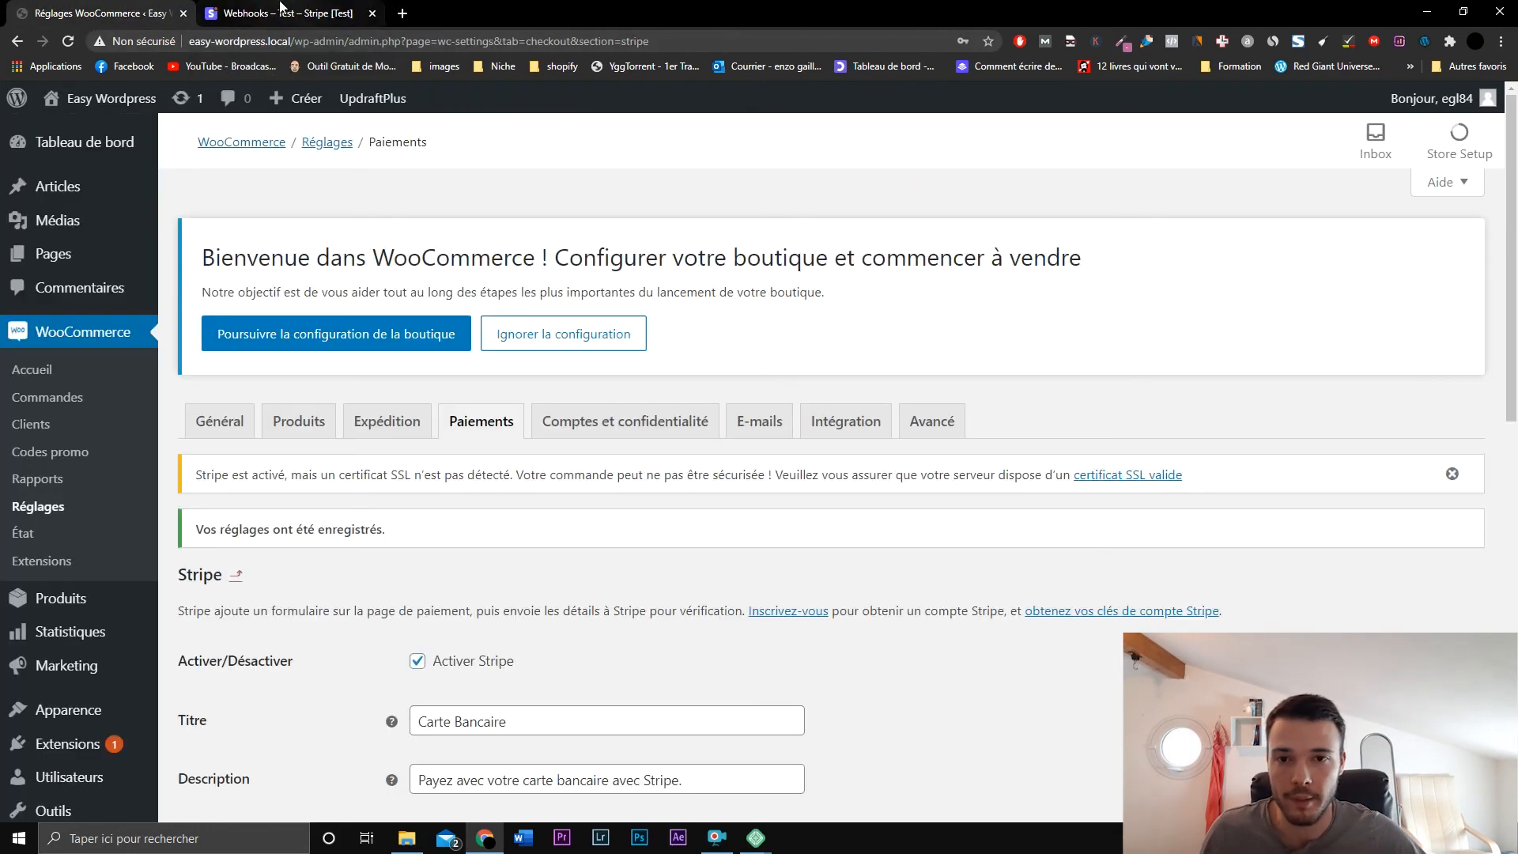
{"action": "left_click", "coordinate": [286, 16]}
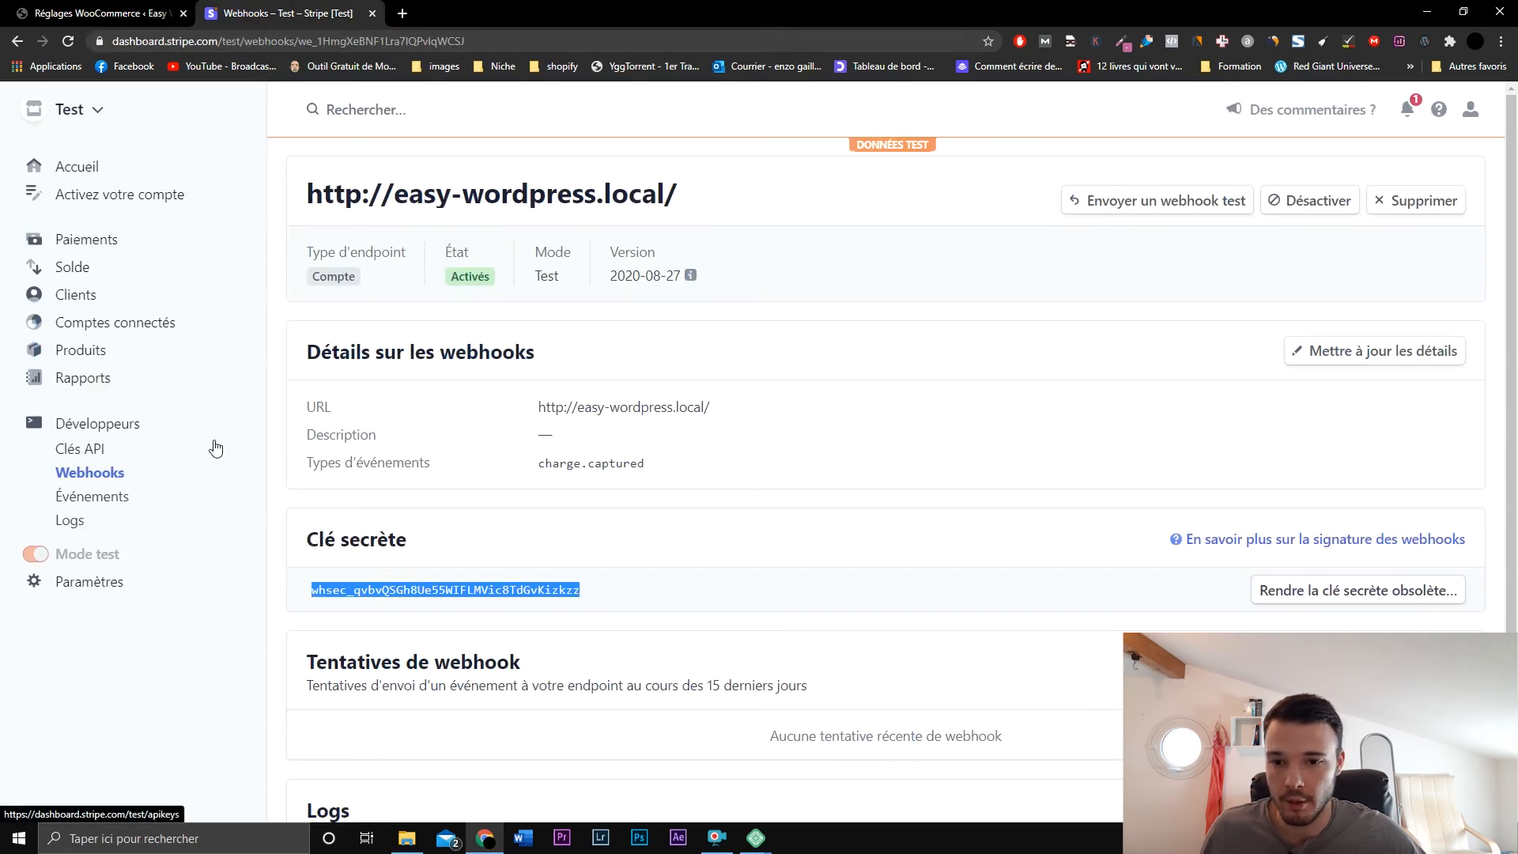
{"action": "left_click", "coordinate": [42, 556]}
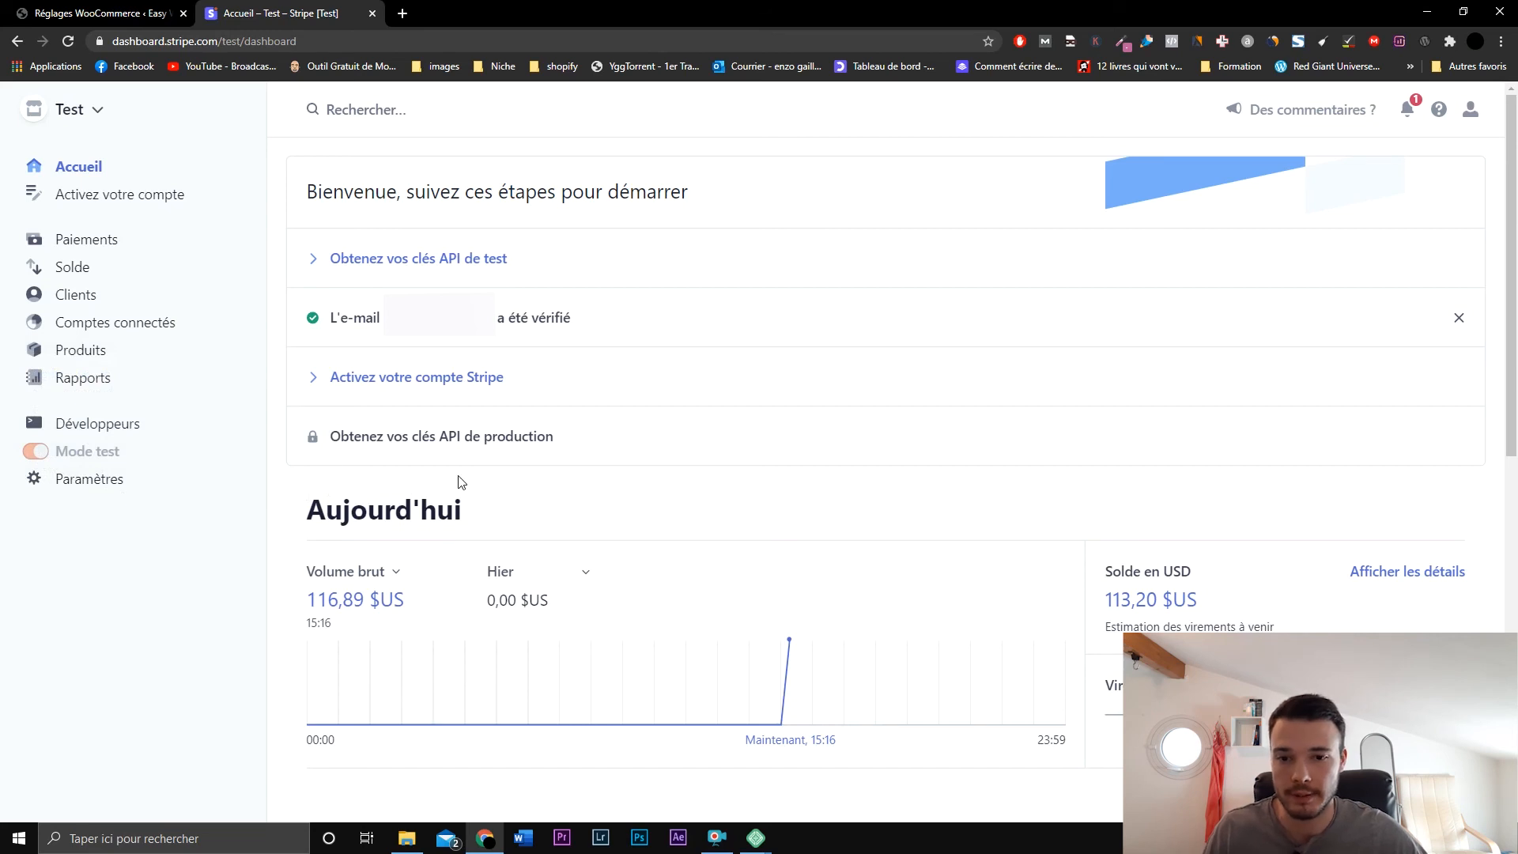
- Expand the test API keys section on the Stripe home page and open the Développeurs page
{"action": "left_click", "coordinate": [486, 277]}
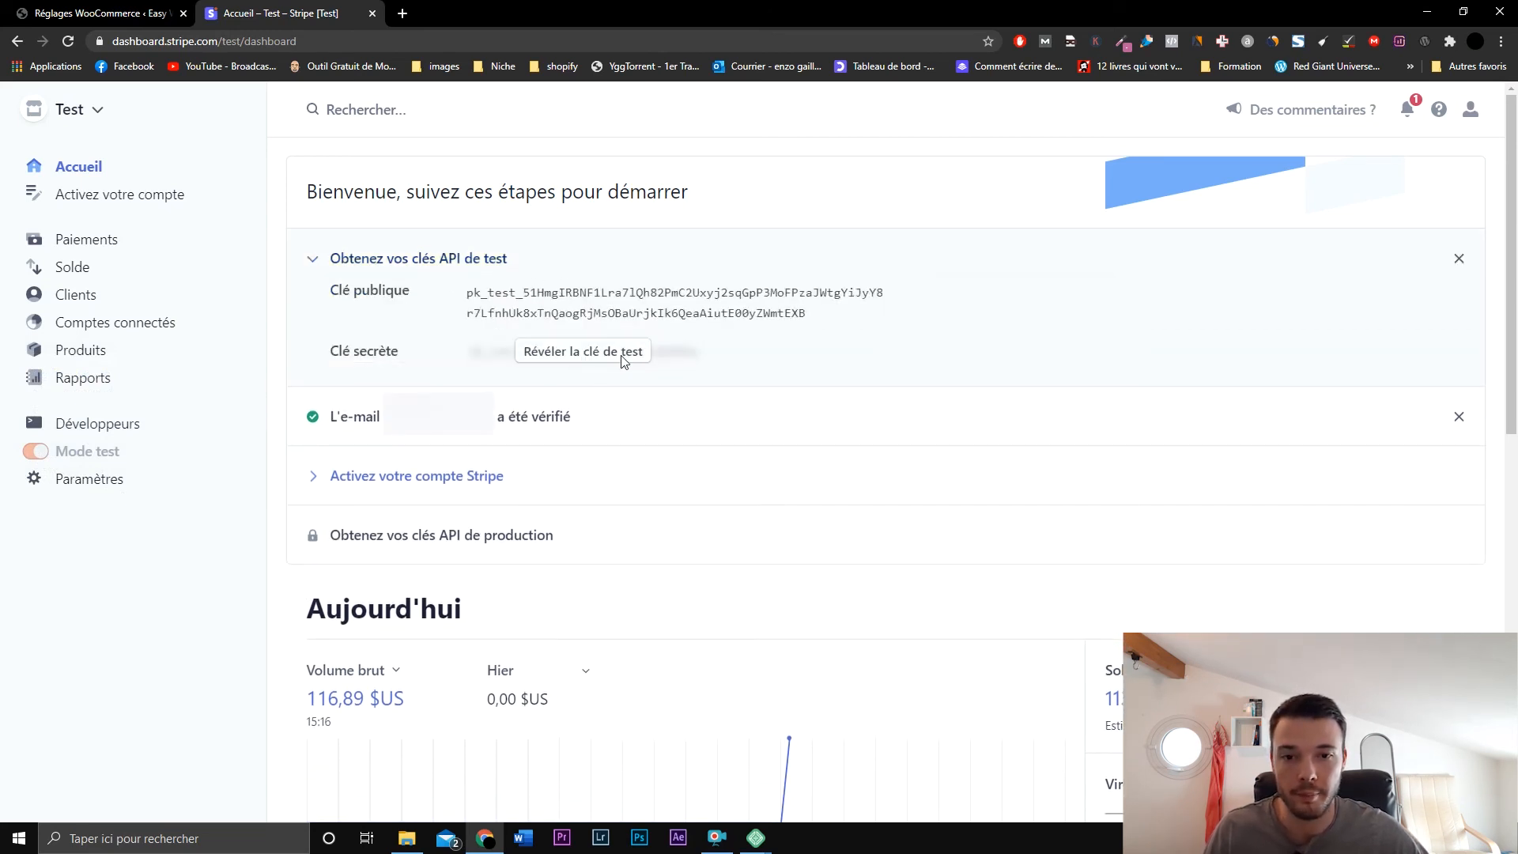
{"action": "left_click", "coordinate": [98, 425]}
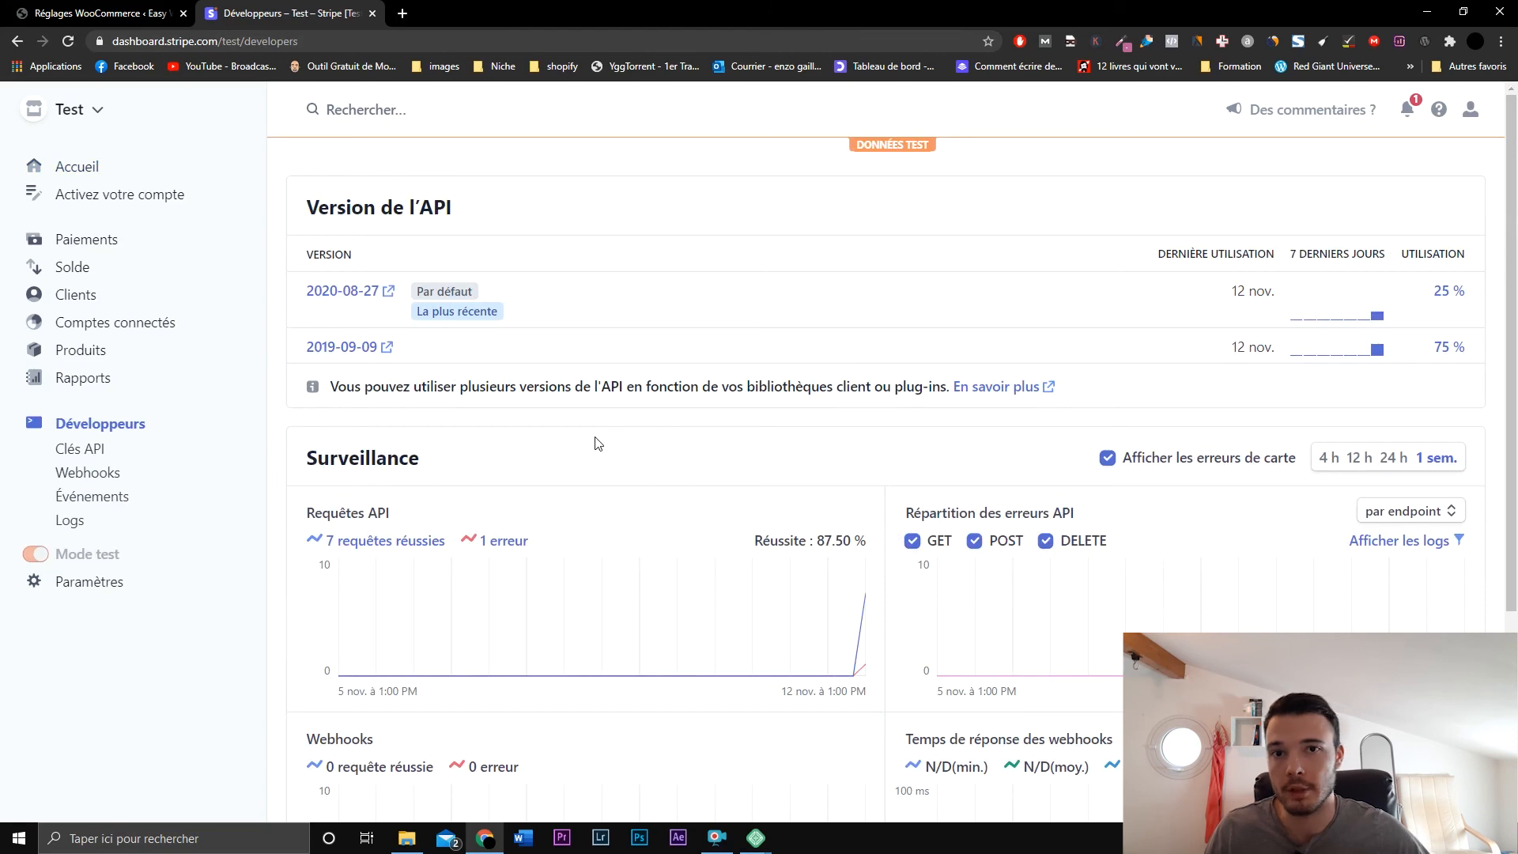
- Return to the WooCommerce Stripe settings, disable Activer le mode TEST and examine the LIVE key fields
{"action": "left_click", "coordinate": [111, 13]}
{"action": "scroll", "coordinate": [763, 466], "scroll_direction": "down", "scroll_amount": 5}
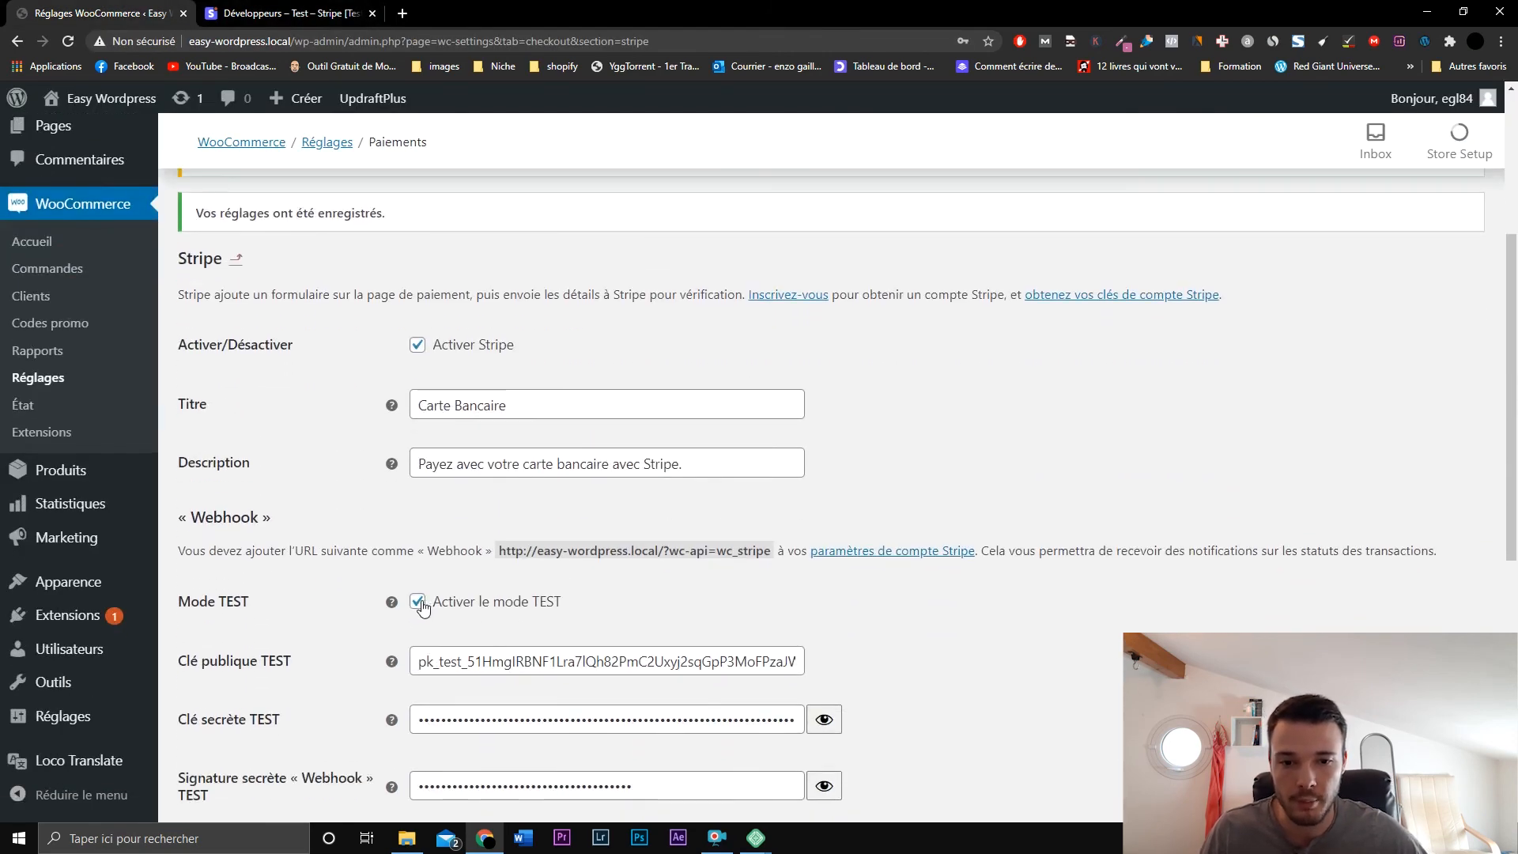
{"action": "left_click", "coordinate": [418, 602]}
{"action": "scroll", "coordinate": [415, 604], "scroll_direction": "down", "scroll_amount": 3}
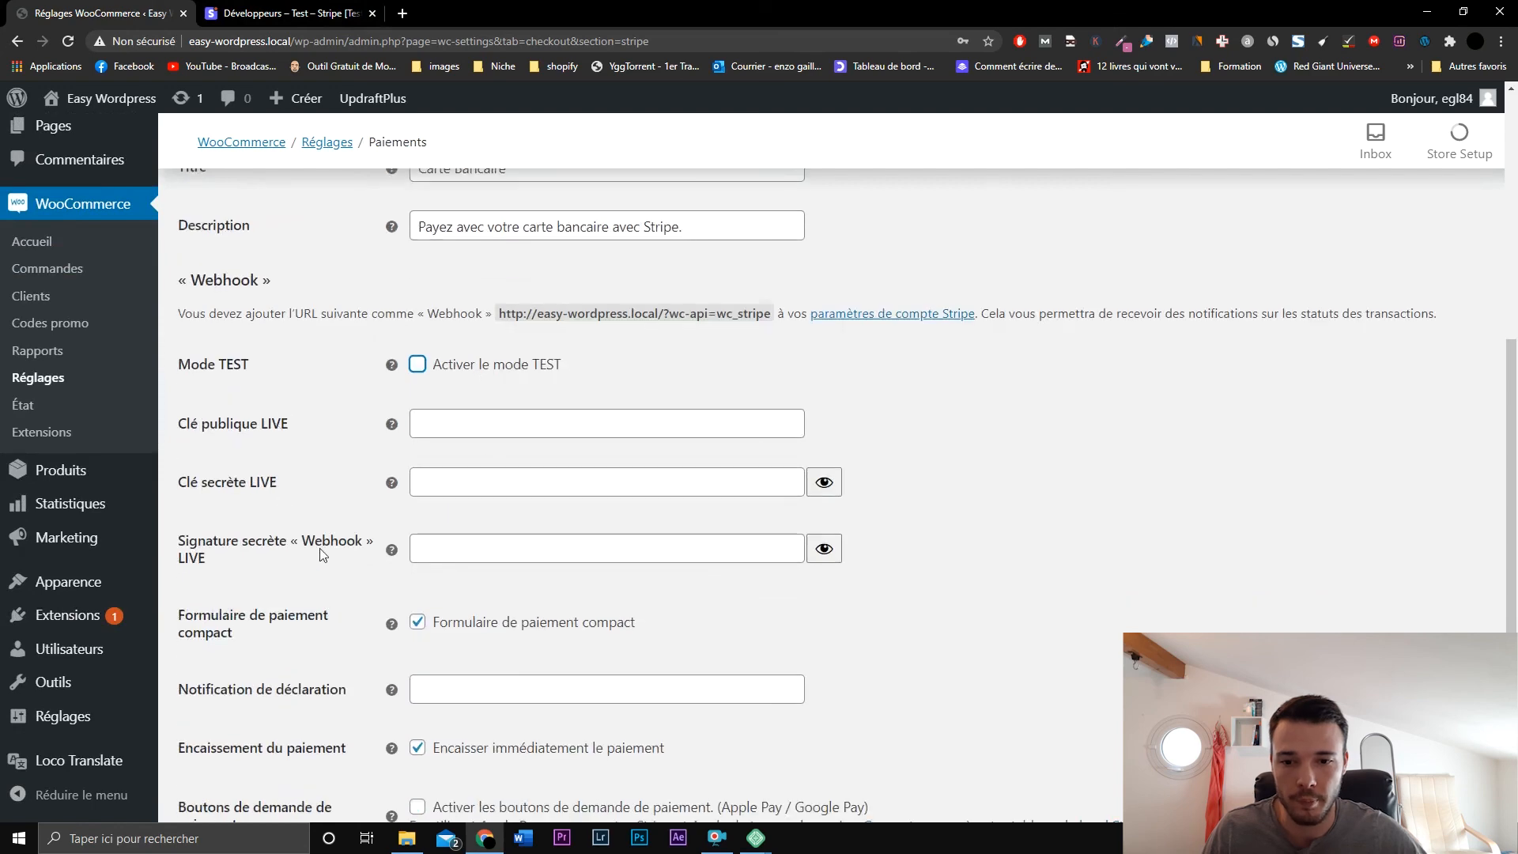